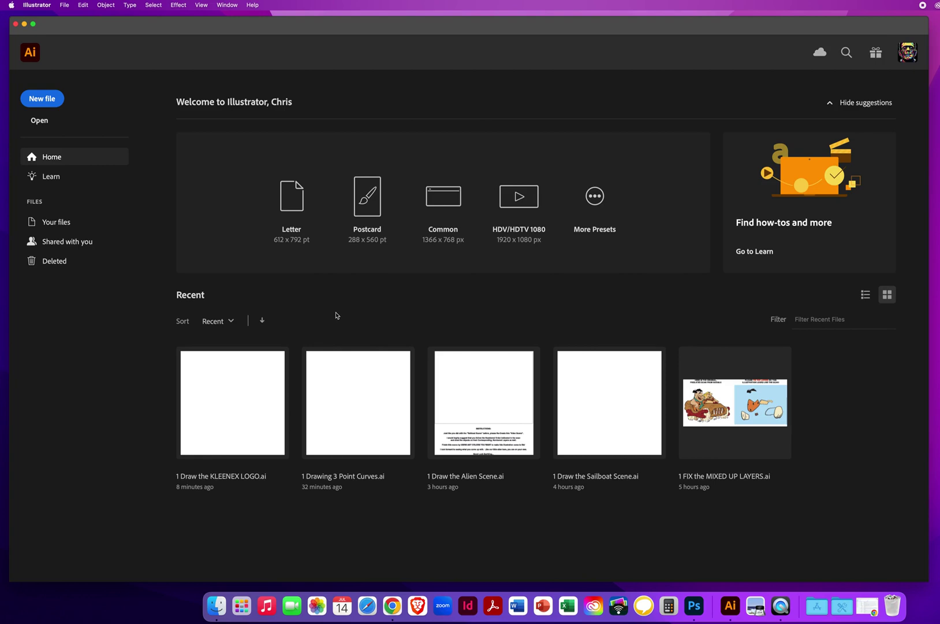
Step: Open 1 The Coca Cola Logo Art.ai from the Coca-Cola Billboard folder 4.3 inside Ai - CHAPTER 4
click(65, 5)
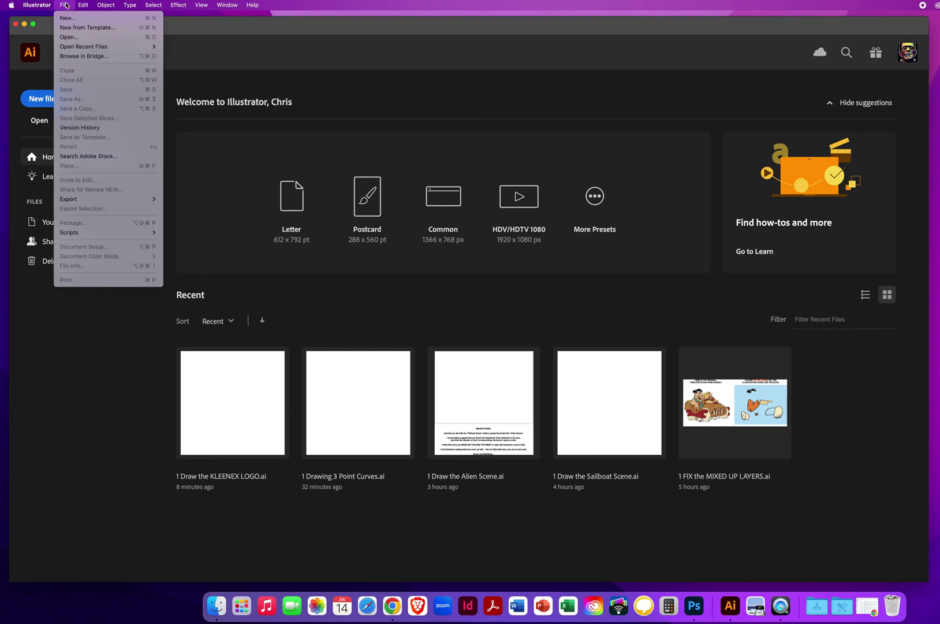
click(68, 38)
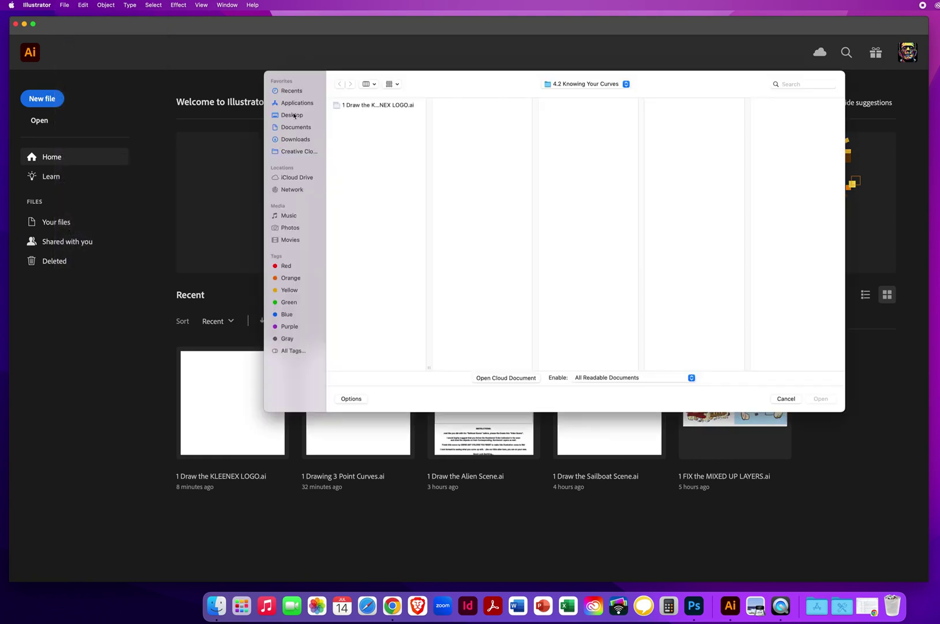
click(292, 114)
click(373, 106)
click(486, 108)
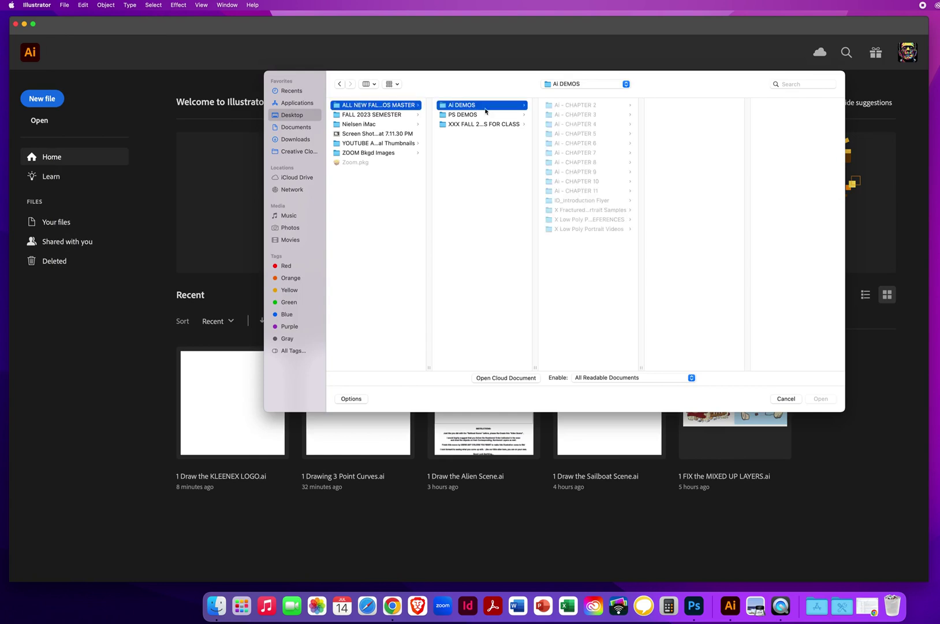
click(586, 124)
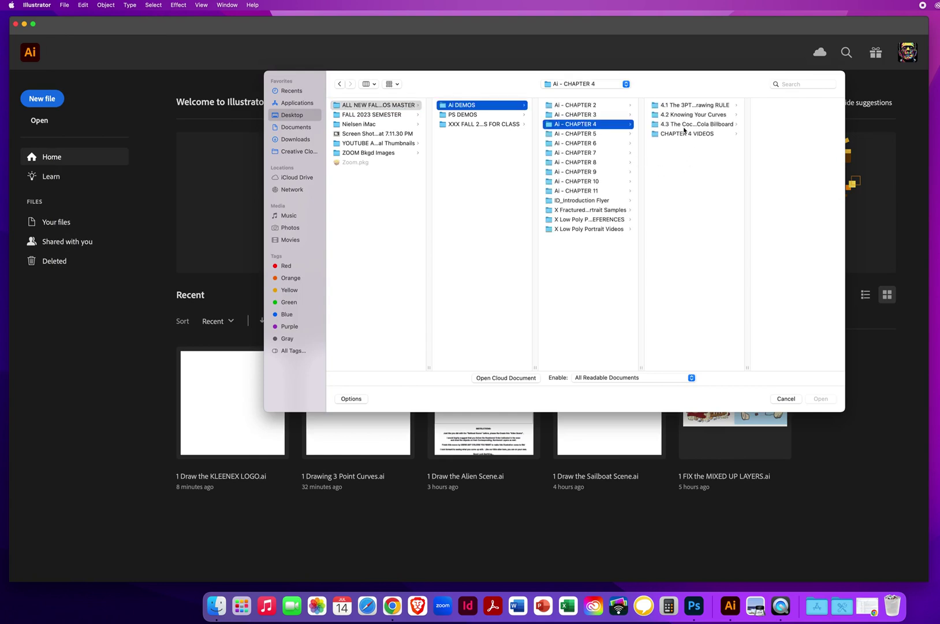
click(679, 127)
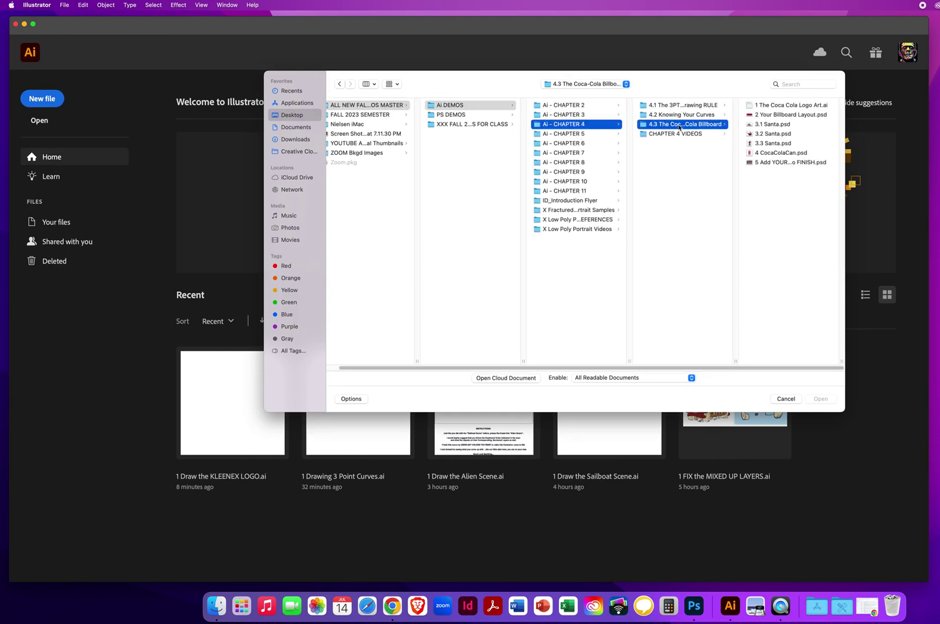
click(679, 127)
click(760, 218)
click(765, 106)
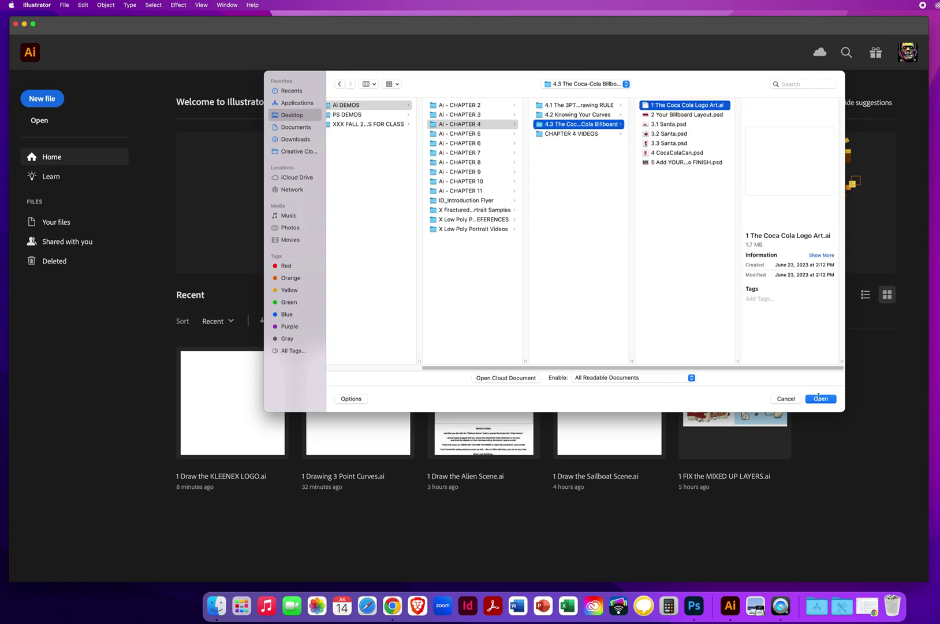
click(819, 399)
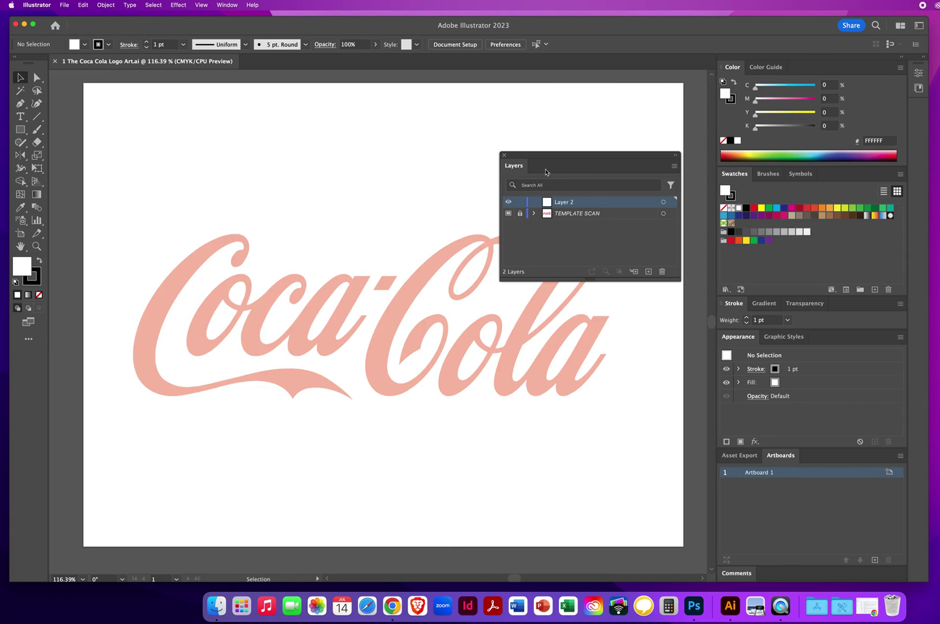
Step: Move the Layers panel away from the logo and set the fill to none with the black stroke kept for Pen tool tracing
drag(519, 156, 569, 100)
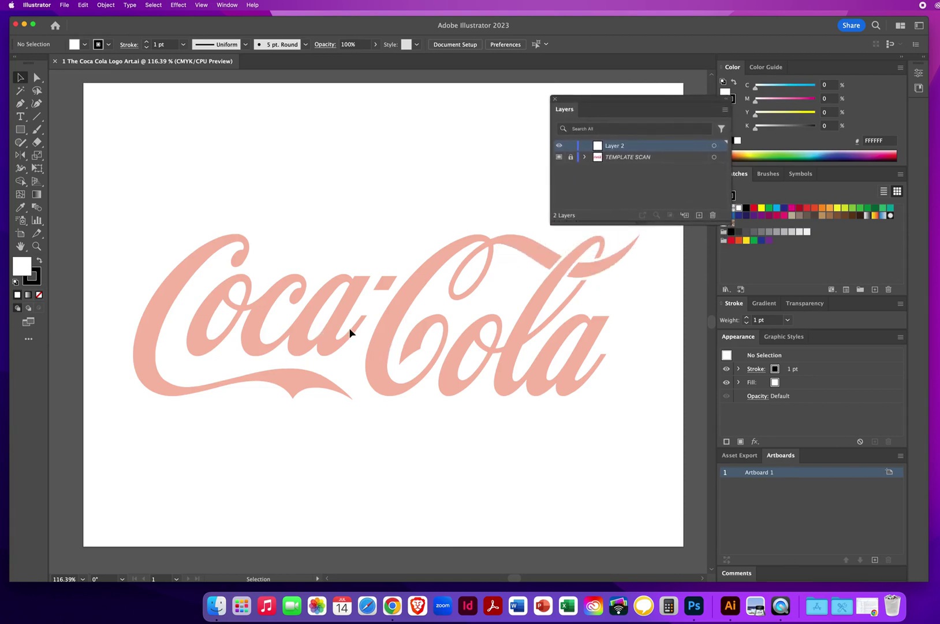
click(36, 246)
click(265, 330)
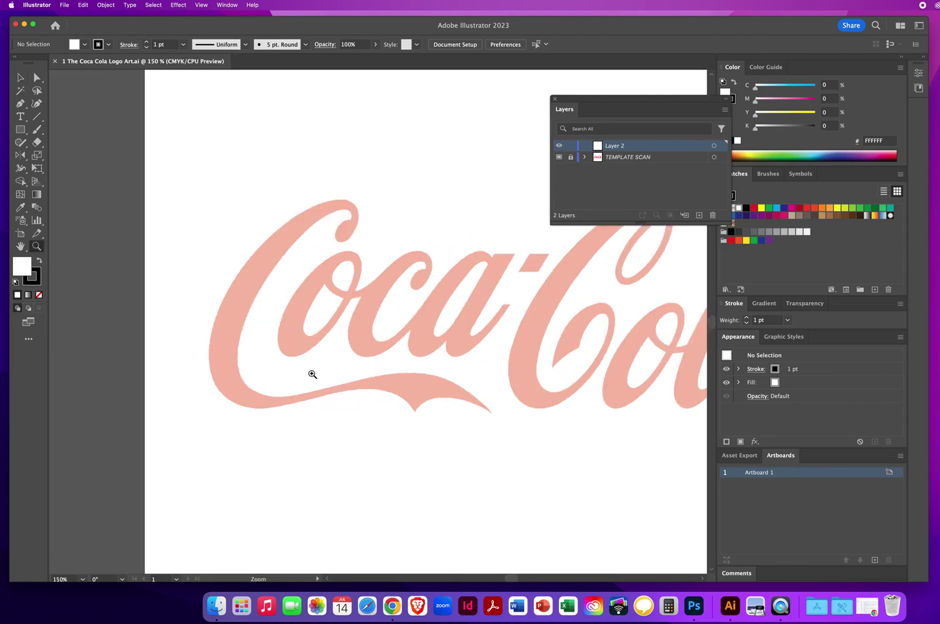
click(337, 340)
click(343, 297)
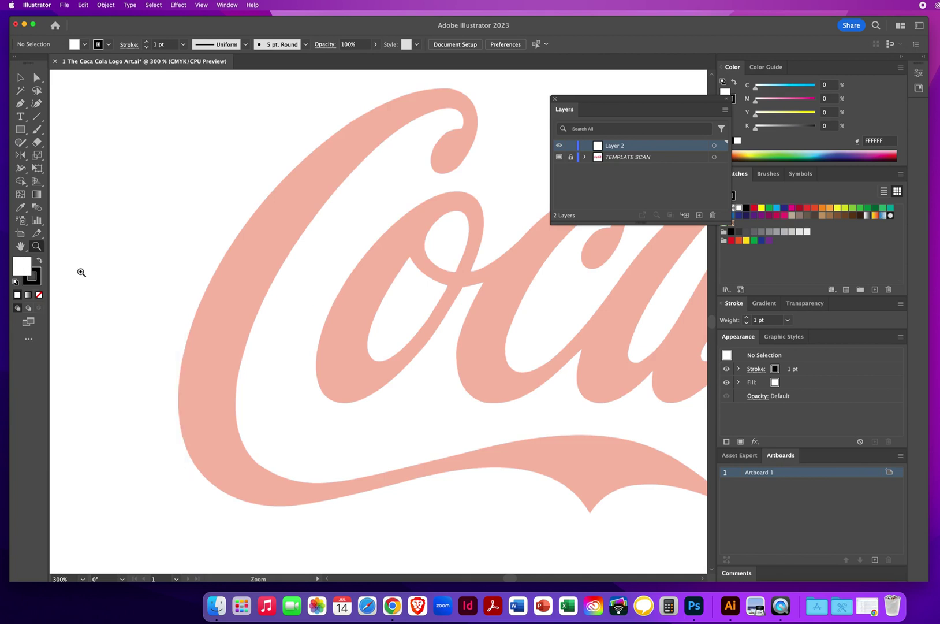
key(slash)
click(21, 104)
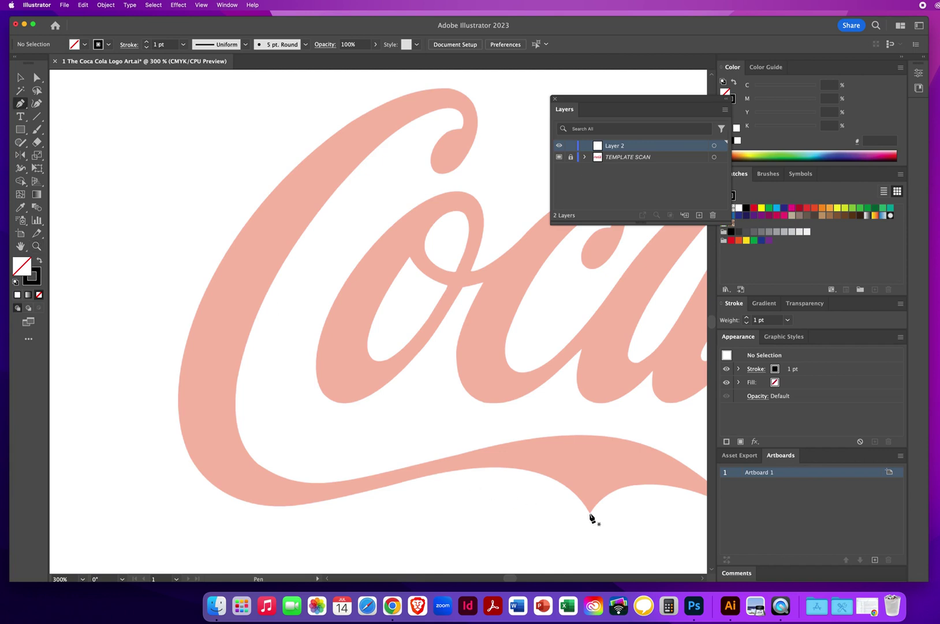
Step: Trace the first capital C's outer edge with the Pen tool, from the swash's lower cusp around to the top of its hook
drag(589, 511, 553, 459)
drag(403, 481, 317, 505)
drag(237, 498, 198, 483)
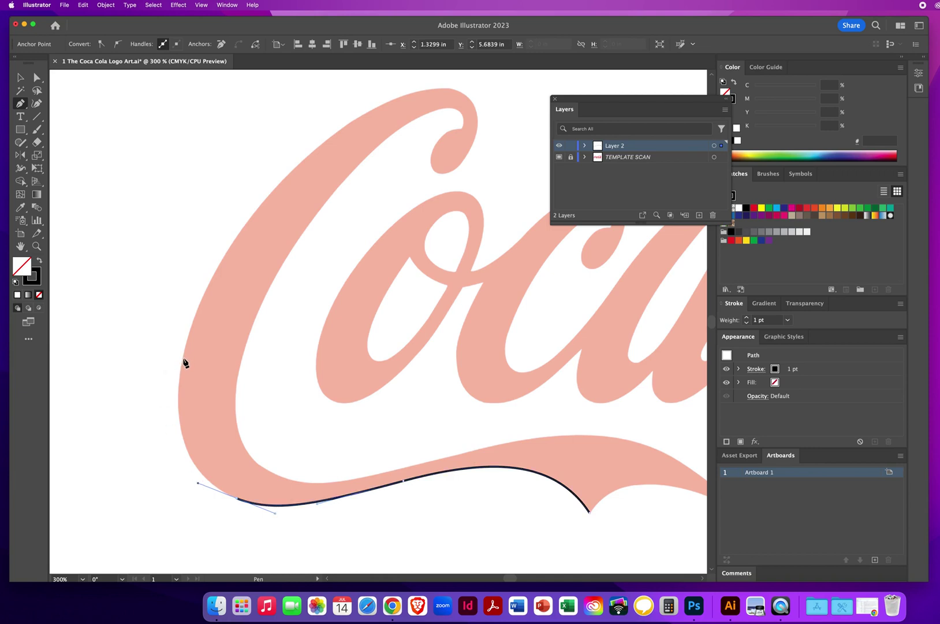
drag(183, 359, 199, 275)
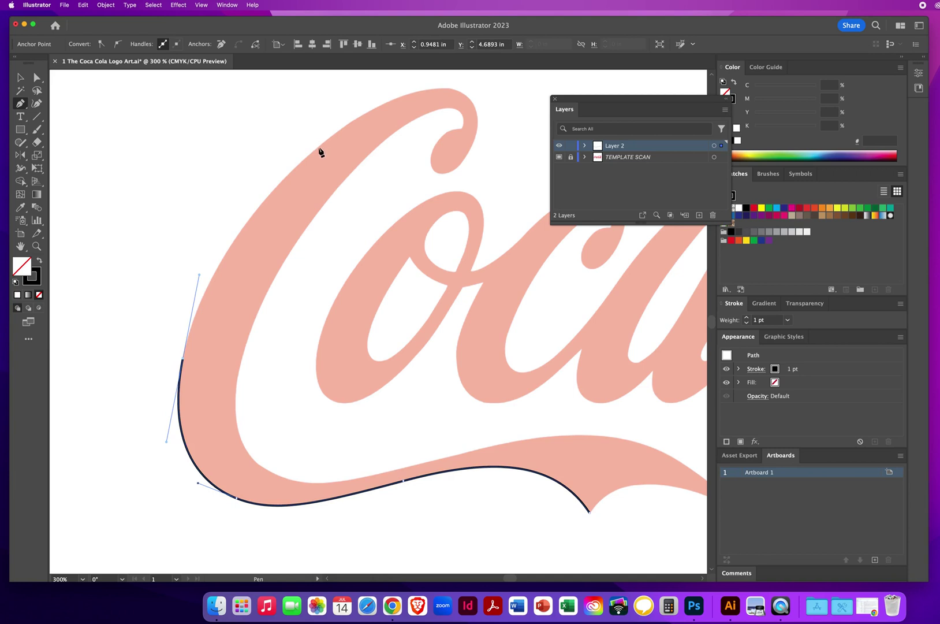
drag(316, 149, 366, 102)
drag(463, 93, 488, 112)
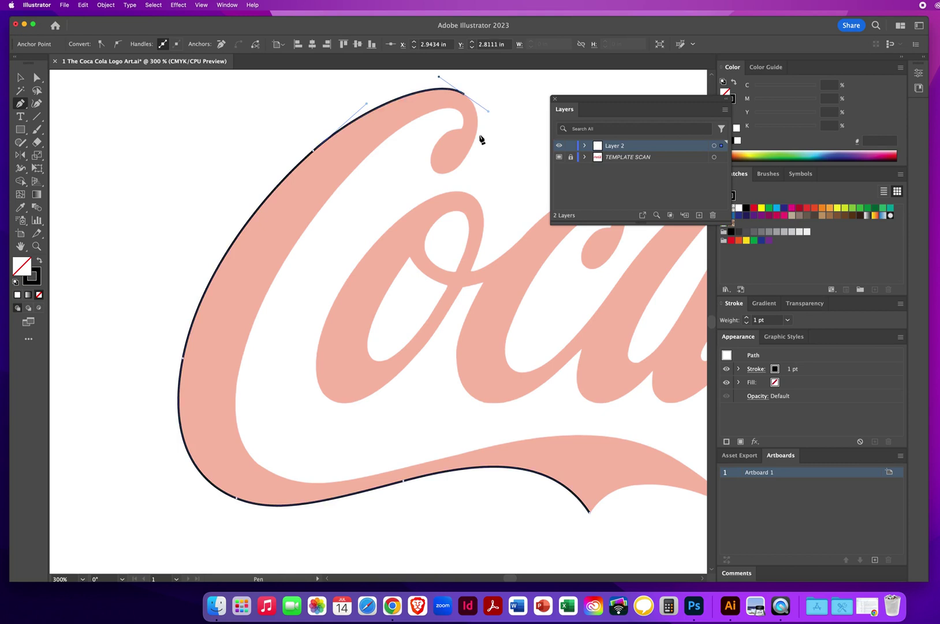
Step: Trace around the curled end of the C's hook onto its inner edge, adjusting the curl's handle to fit the template
drag(469, 153, 473, 130)
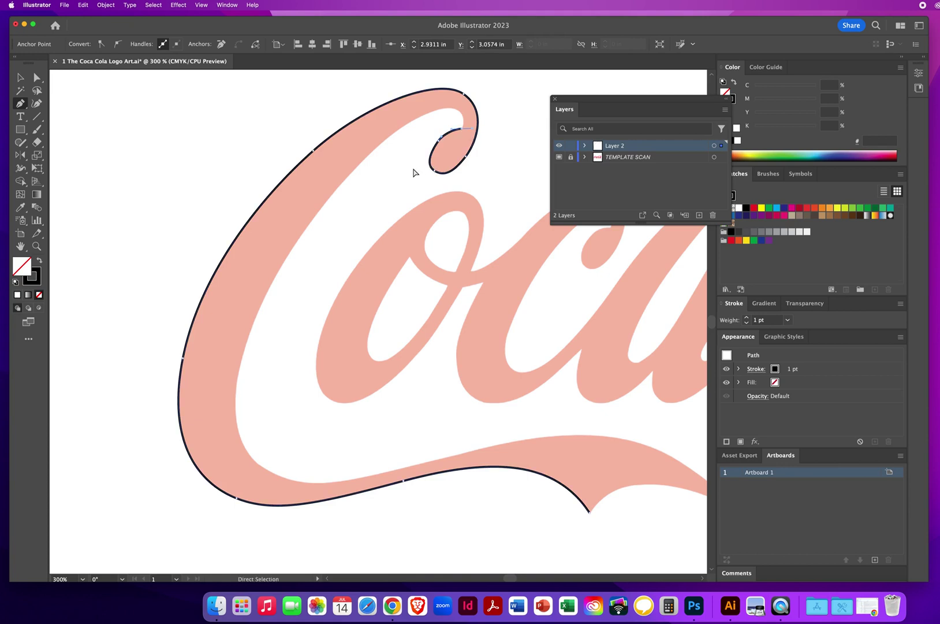
click(429, 161)
drag(425, 166, 425, 170)
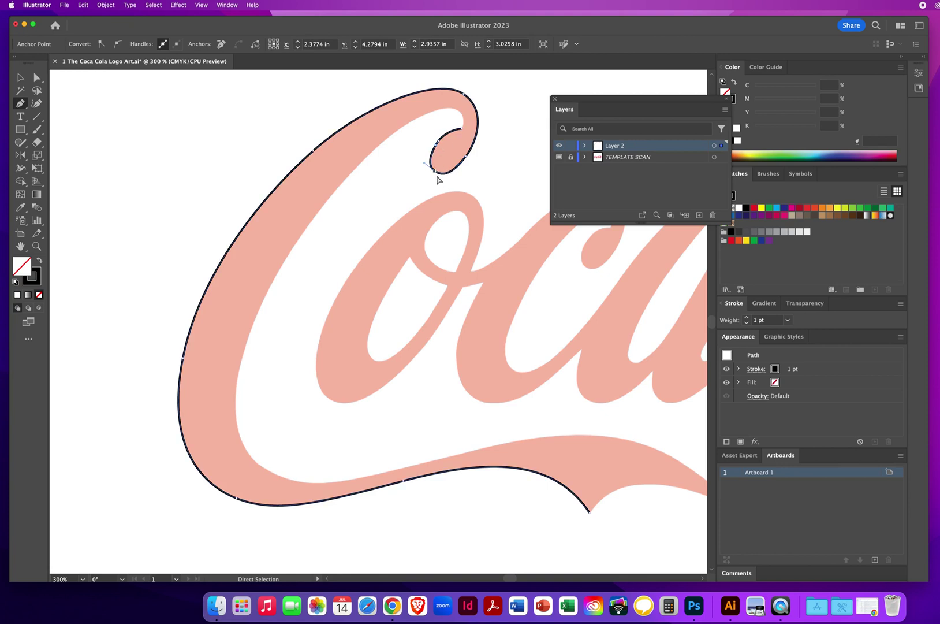
drag(462, 129, 369, 154)
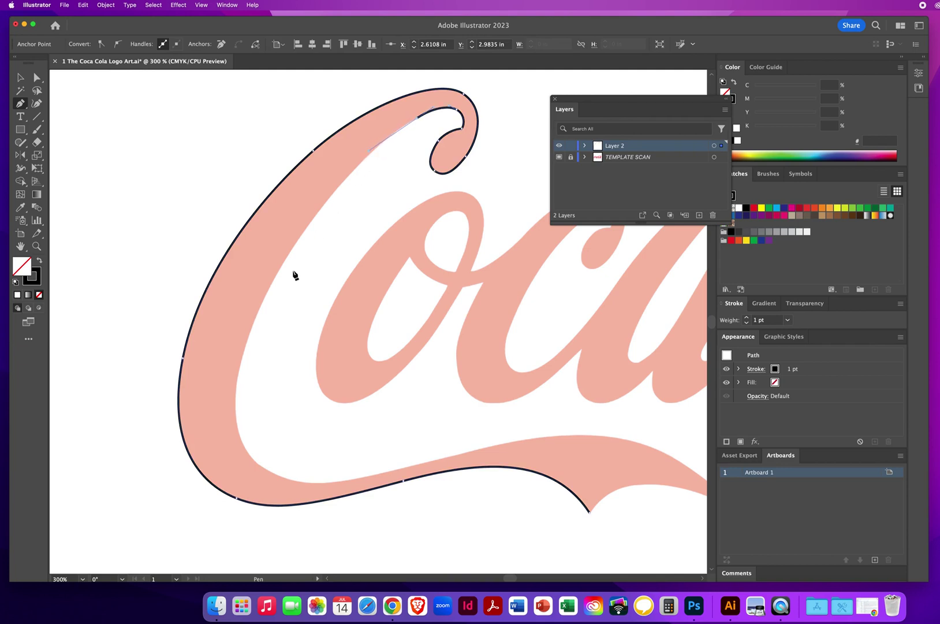
Step: Continue the path down the inner edge of the capital C and along the upper edge of the swash
drag(280, 269, 233, 345)
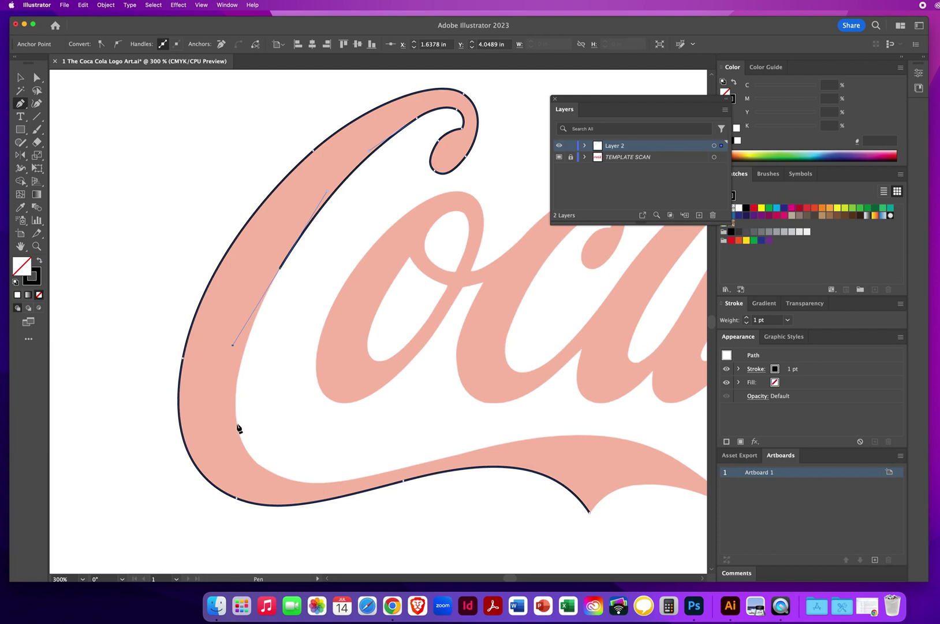
drag(237, 424, 243, 456)
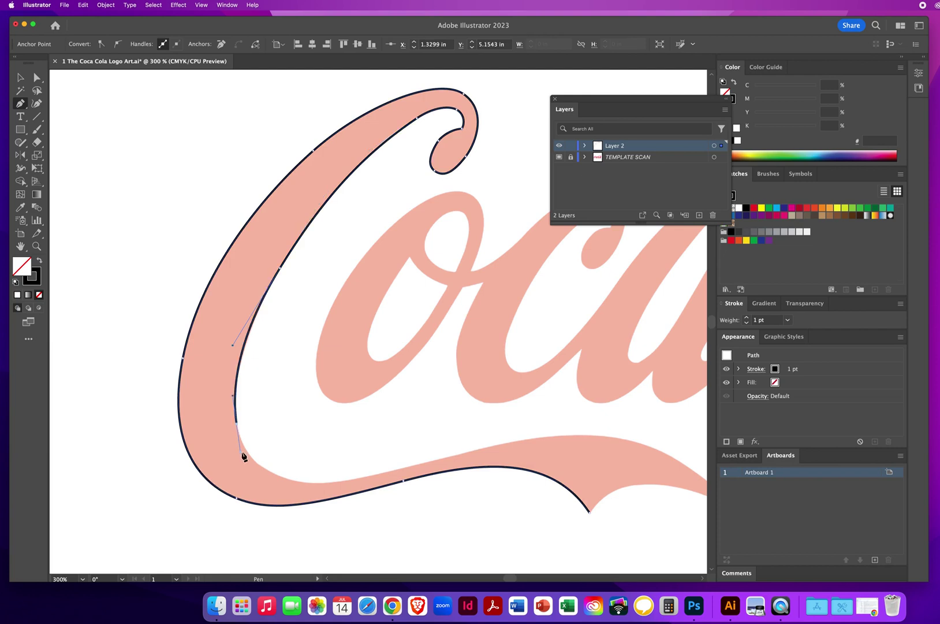
drag(313, 483, 358, 486)
drag(475, 450, 315, 301)
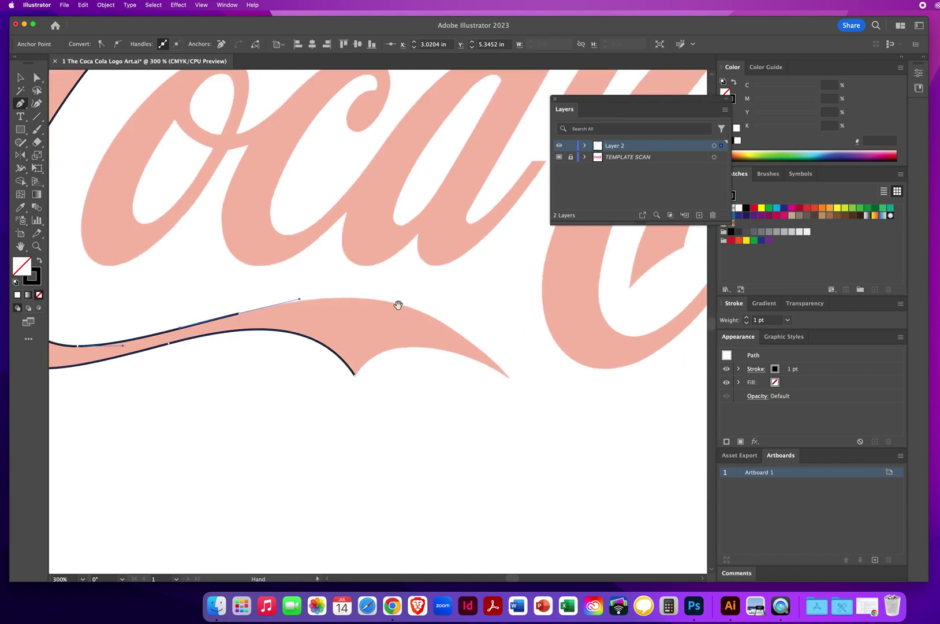
Step: Trace the swash's upper curve to a corner at its pointed tip, then follow the underside back and close the path
drag(400, 305, 442, 316)
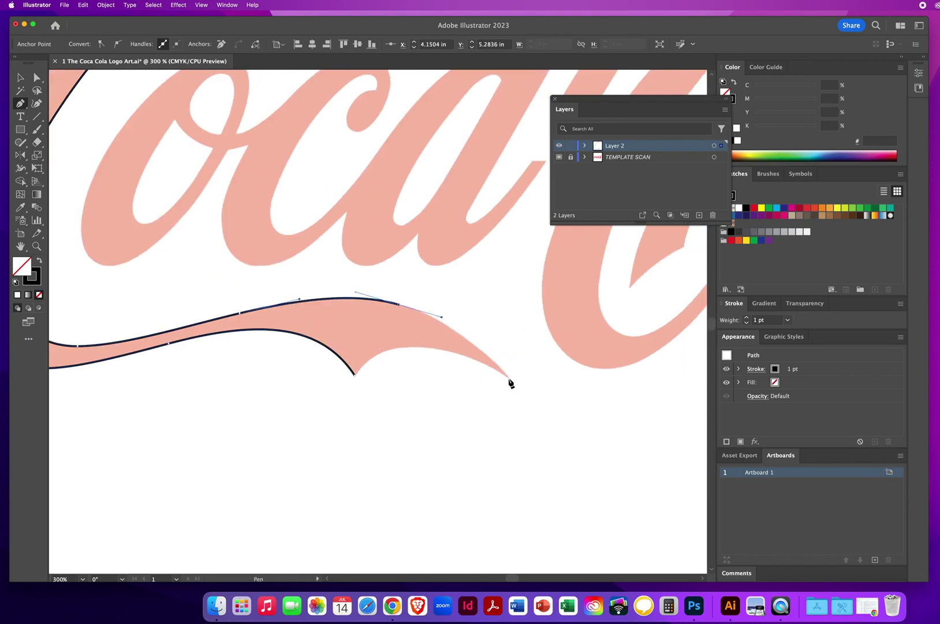
drag(508, 379, 536, 411)
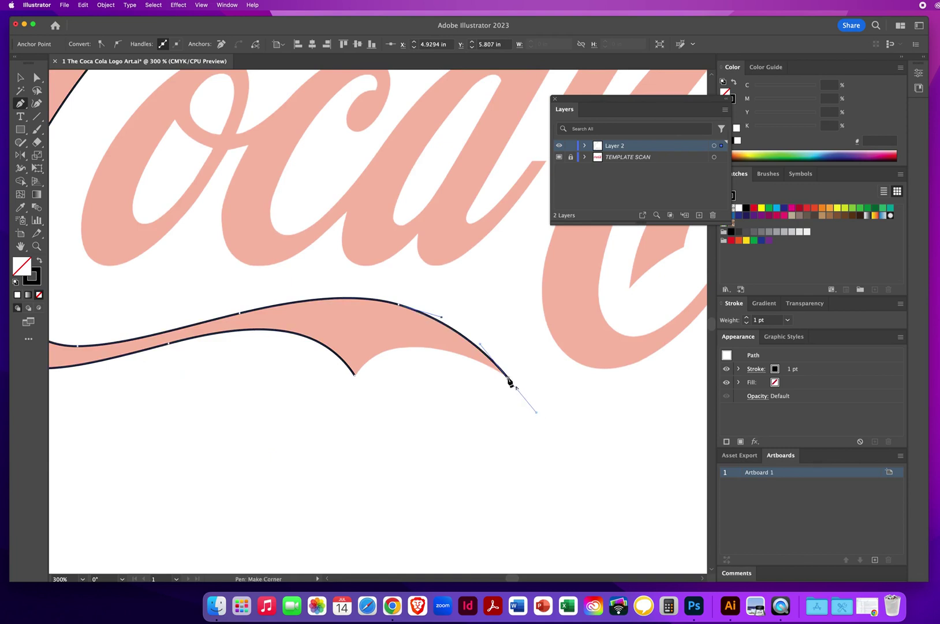
click(509, 380)
drag(412, 348, 375, 347)
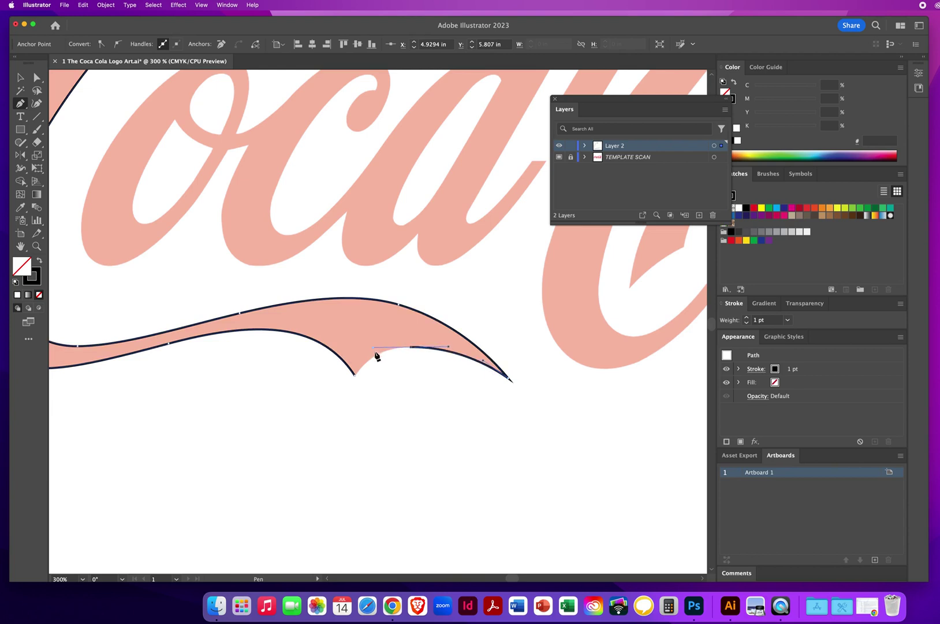
click(354, 375)
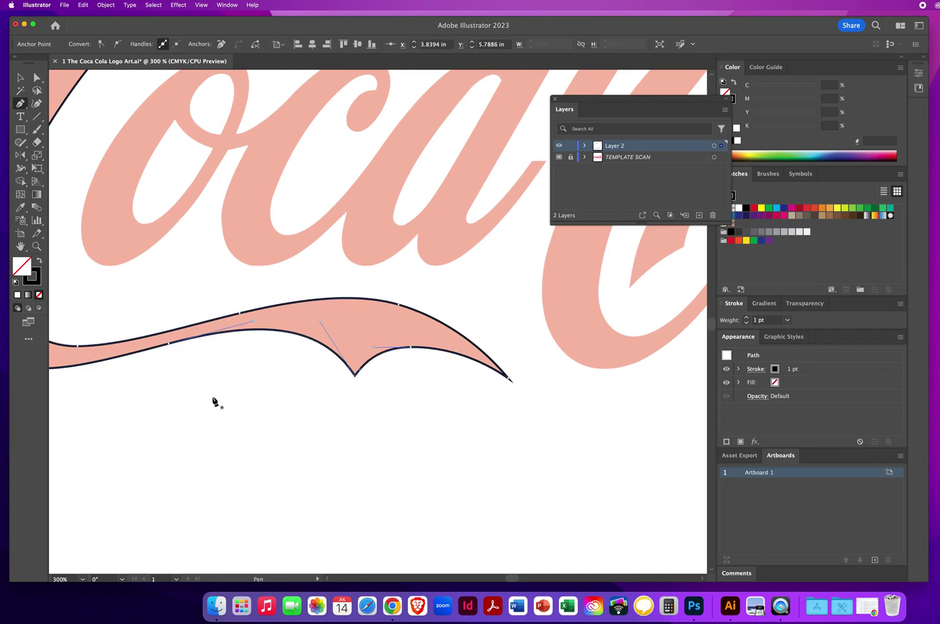
Step: Start a new path at the joint of the lowercase o and c, tracing the c's lower outline to where it meets the a
drag(214, 399, 271, 516)
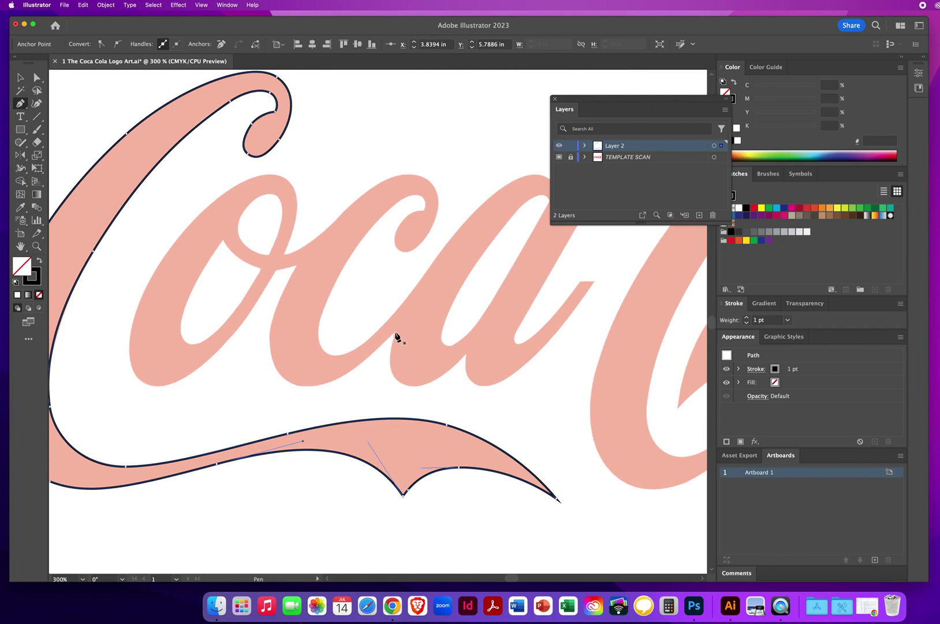
click(276, 271)
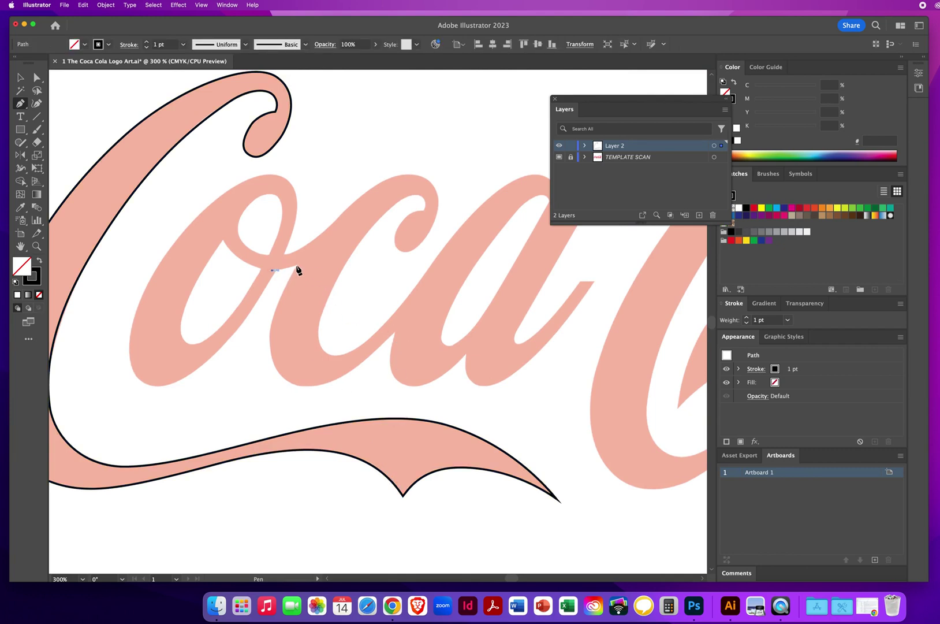
drag(302, 264, 304, 262)
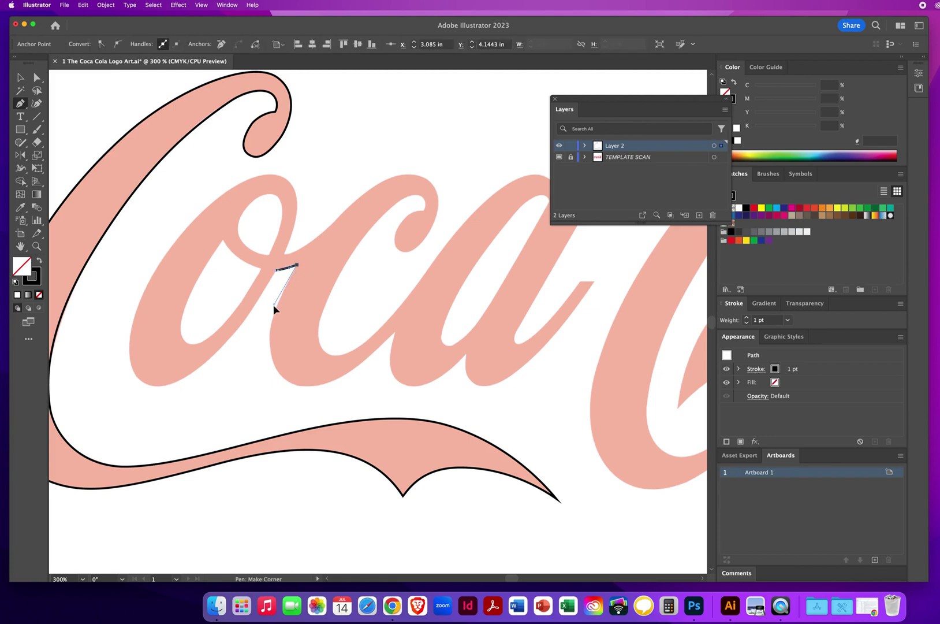
click(260, 334)
drag(319, 393, 318, 394)
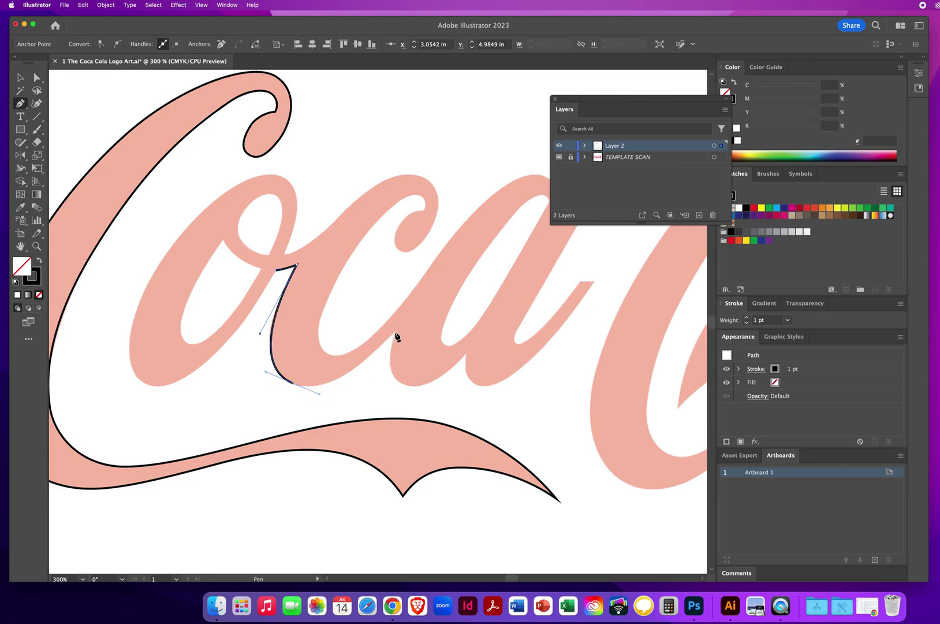
drag(395, 332, 436, 287)
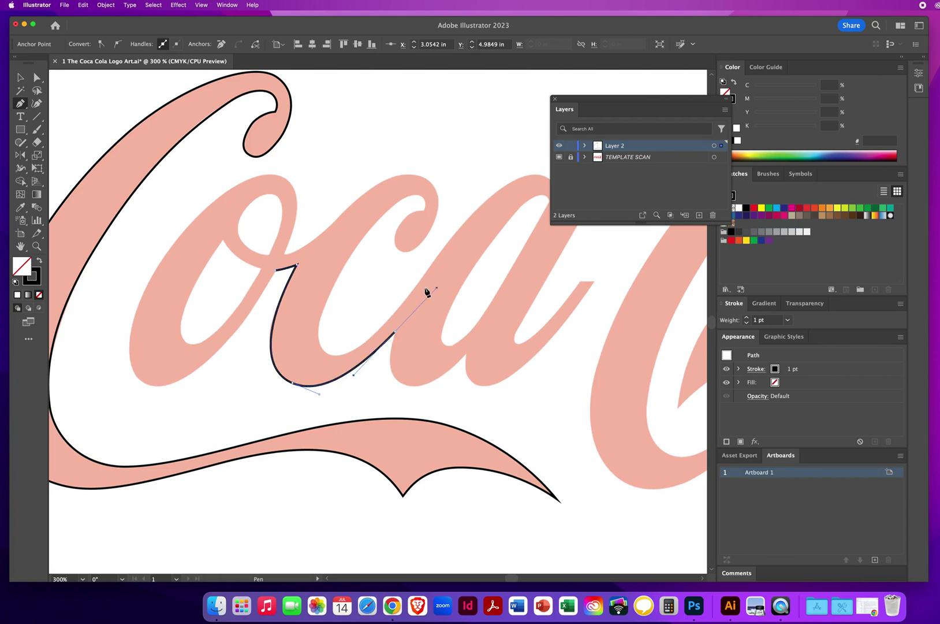
Step: Adjust the curve handle on the lowercase c's outer side so the segment follows the template
key(super)
super+click(276, 316)
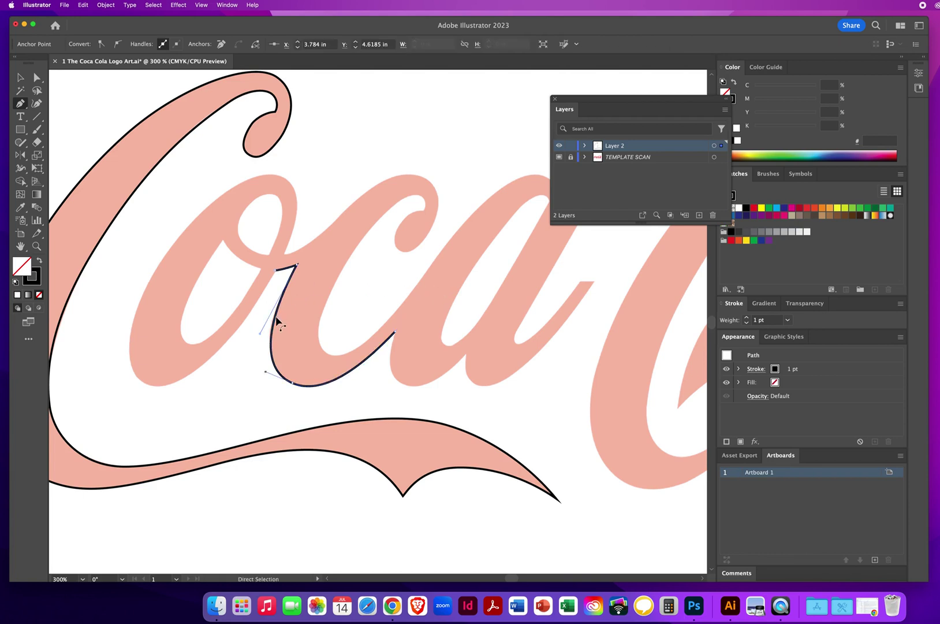
drag(261, 334, 257, 328)
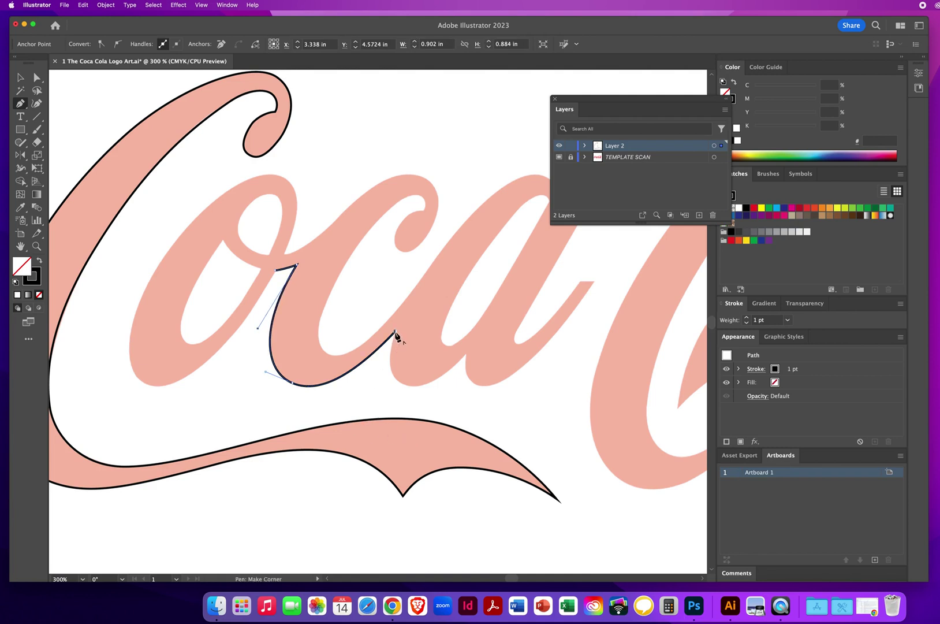
Step: Continue the path with corner points along both lower curves of the lowercase a, up to the tip of its exit stroke
mouse_move(395, 331)
mouse_down()
mouse_move(389, 352)
mouse_move(430, 393)
mouse_up()
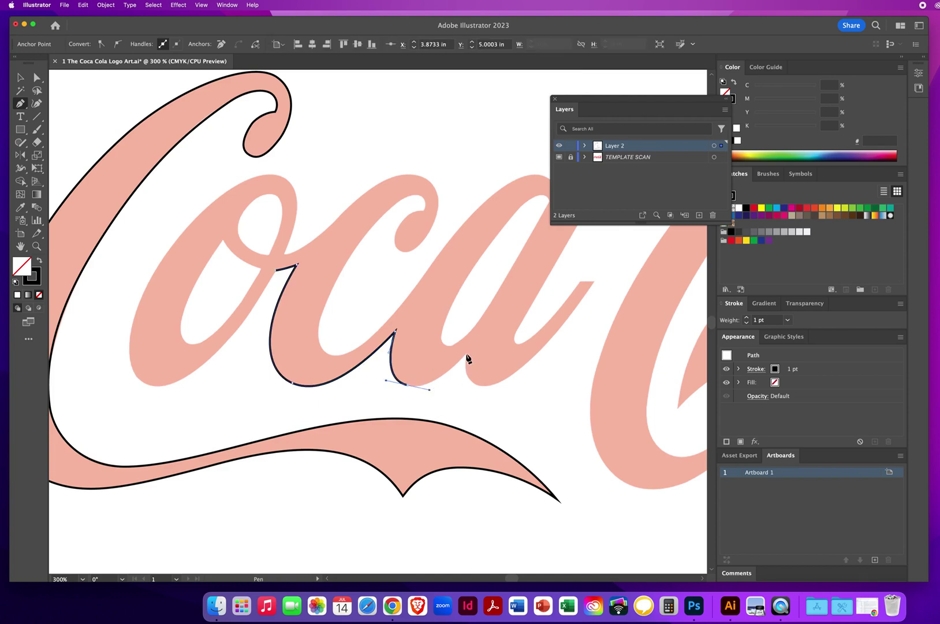
drag(478, 341, 479, 339)
scroll(220, 263, down, 3)
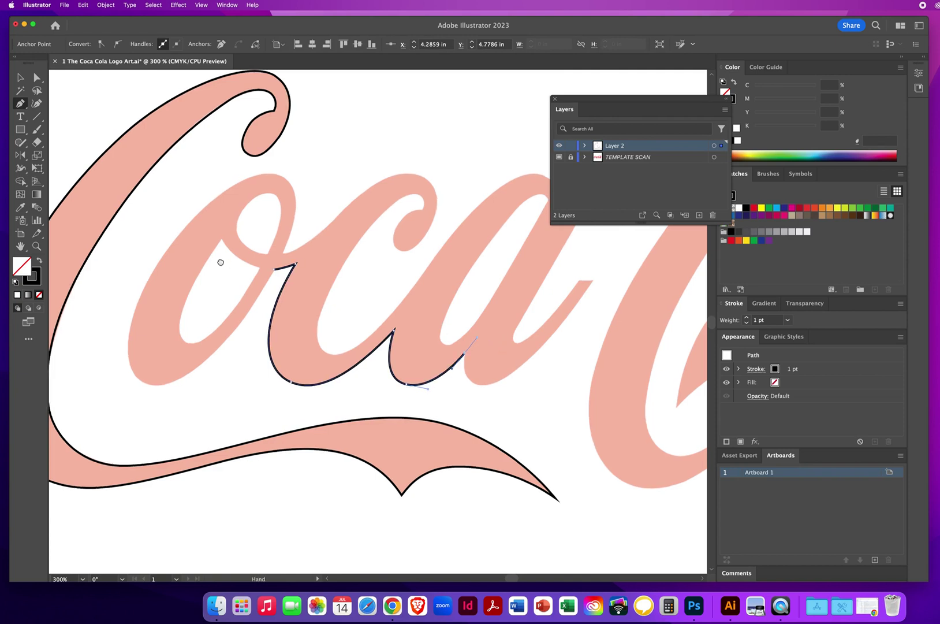
scroll(221, 263, right, 8)
click(194, 270)
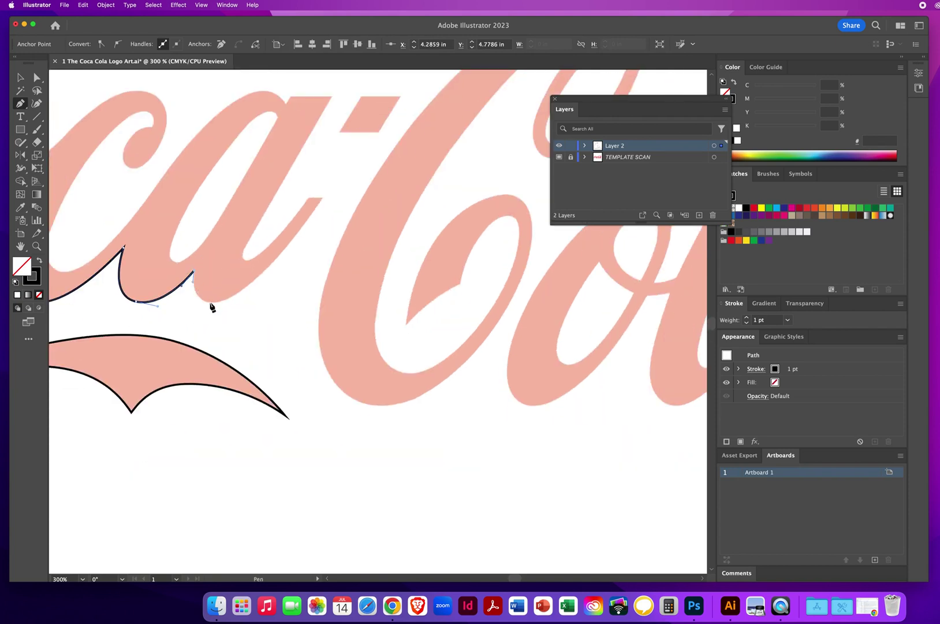
drag(213, 302, 233, 302)
drag(321, 198, 367, 128)
drag(352, 271, 524, 397)
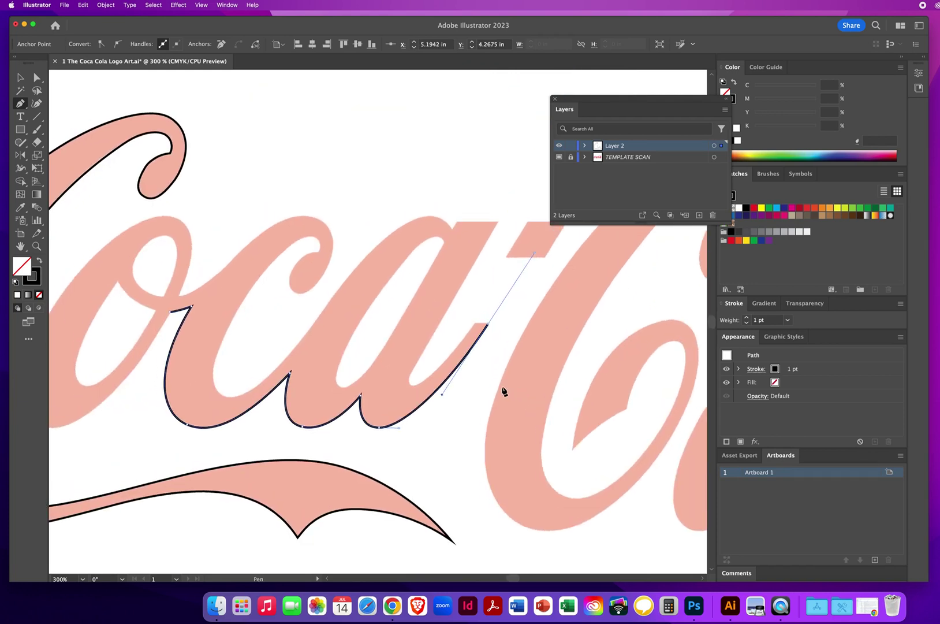
Step: Continue the path around the blunt tip of the lowercase a's exit stroke, along its inner curve and up the stem to the upper corner
click(489, 324)
click(474, 324)
click(476, 325)
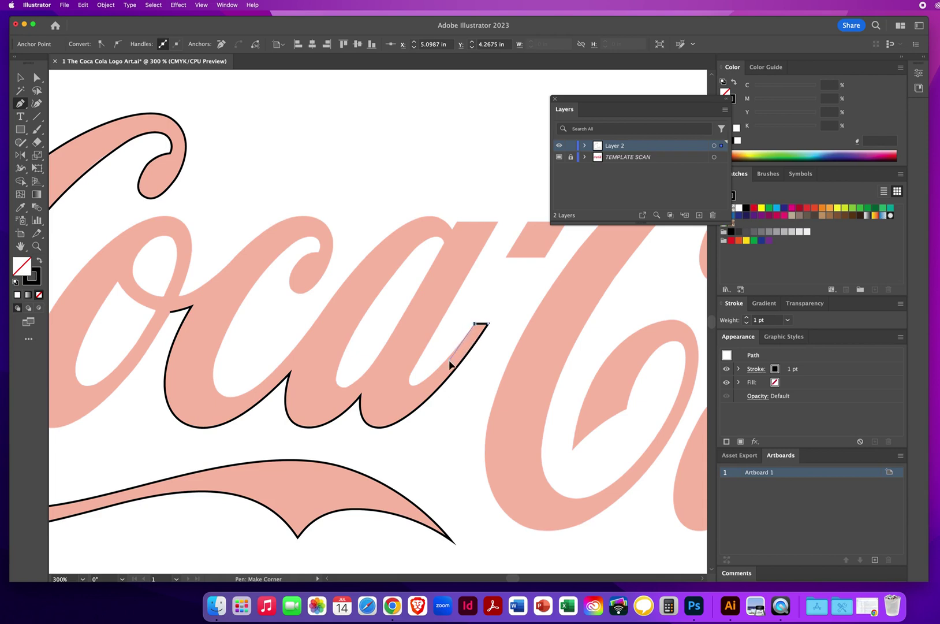
drag(414, 389, 404, 384)
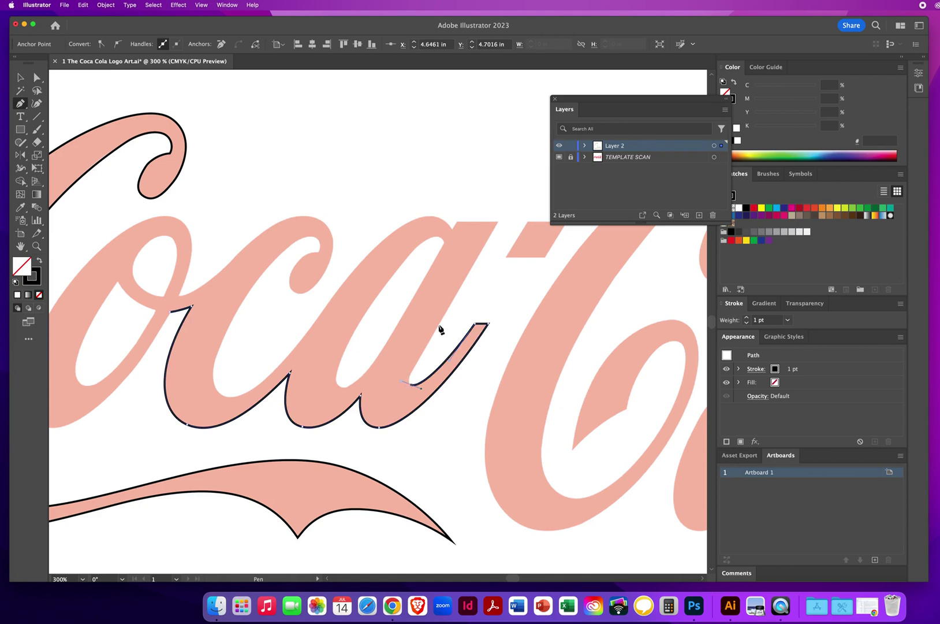
click(444, 320)
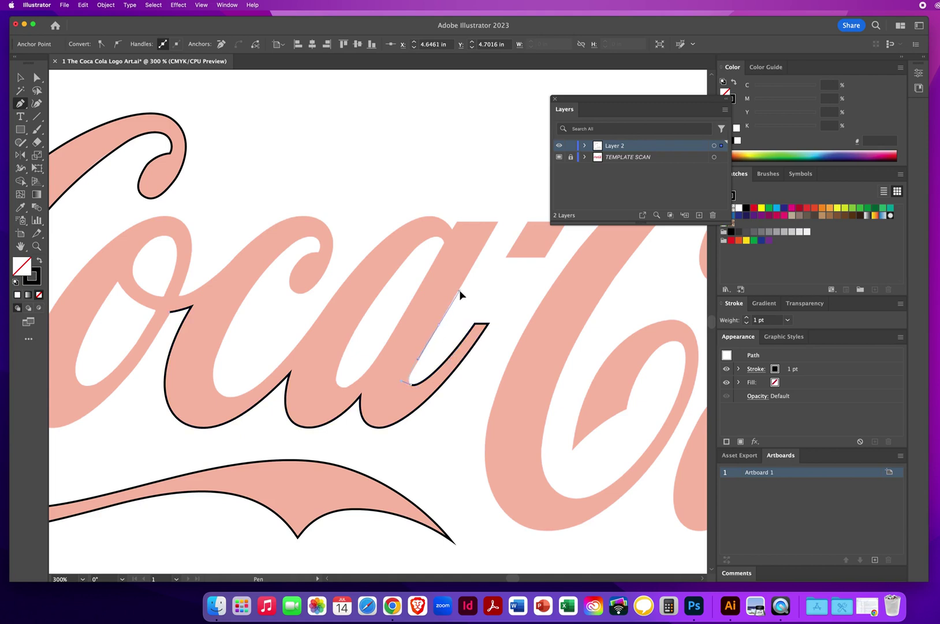
drag(459, 290, 459, 287)
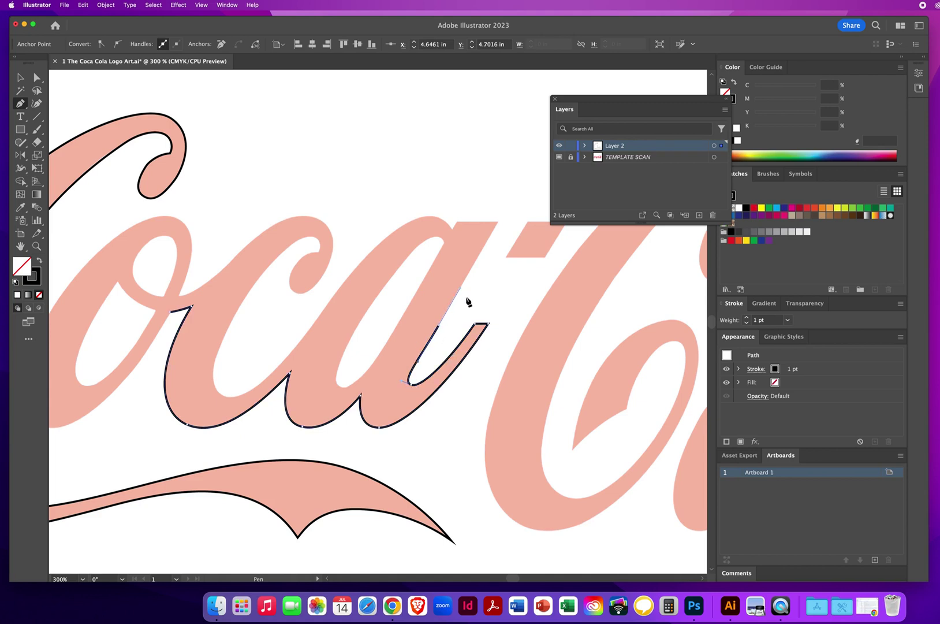
click(498, 221)
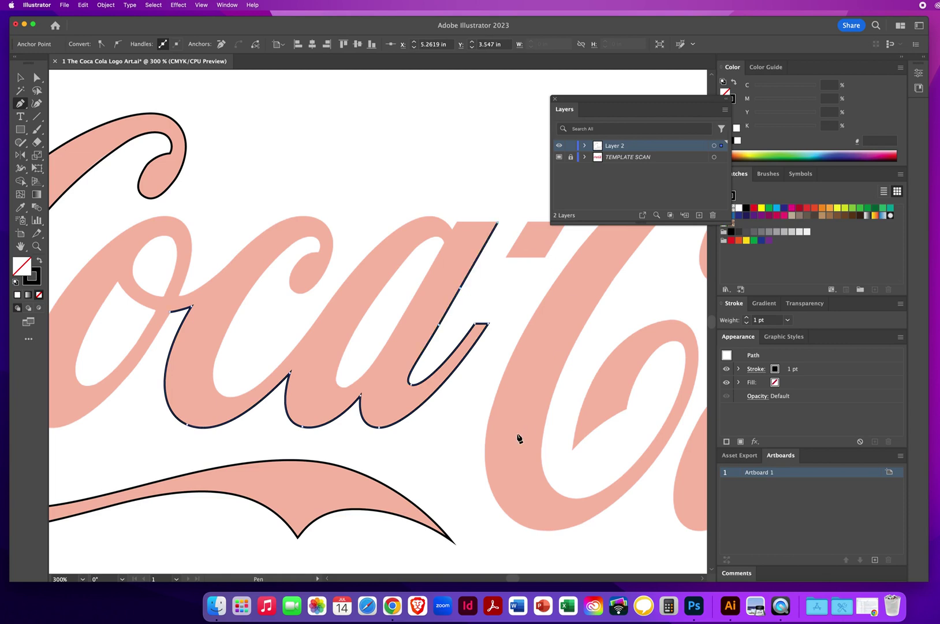
Step: Trace the a's flat top edge and small notch, then curve over the bowl and partway down its outer side
click(456, 221)
click(452, 227)
drag(452, 230, 415, 216)
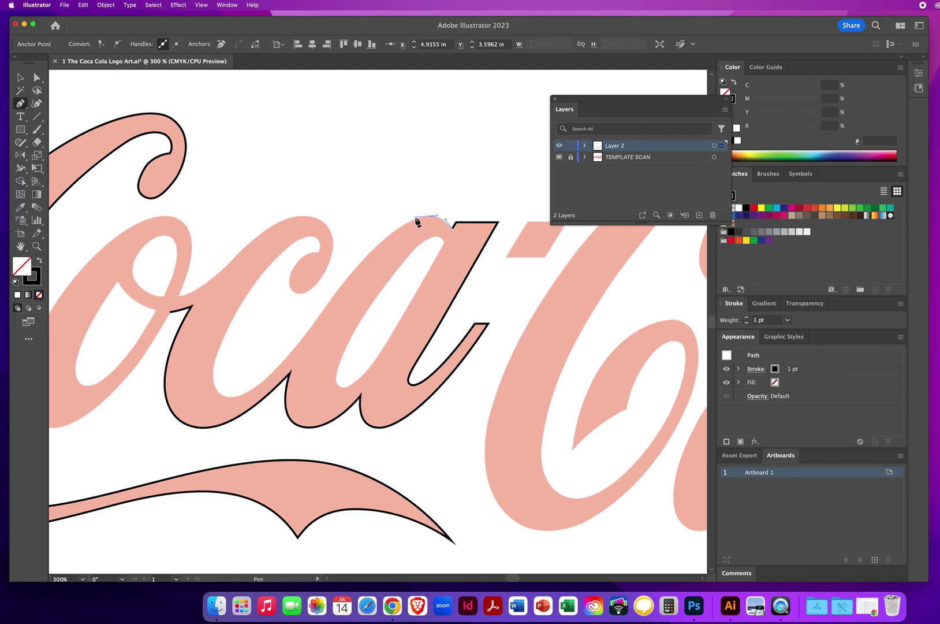
drag(373, 251, 337, 288)
click(373, 251)
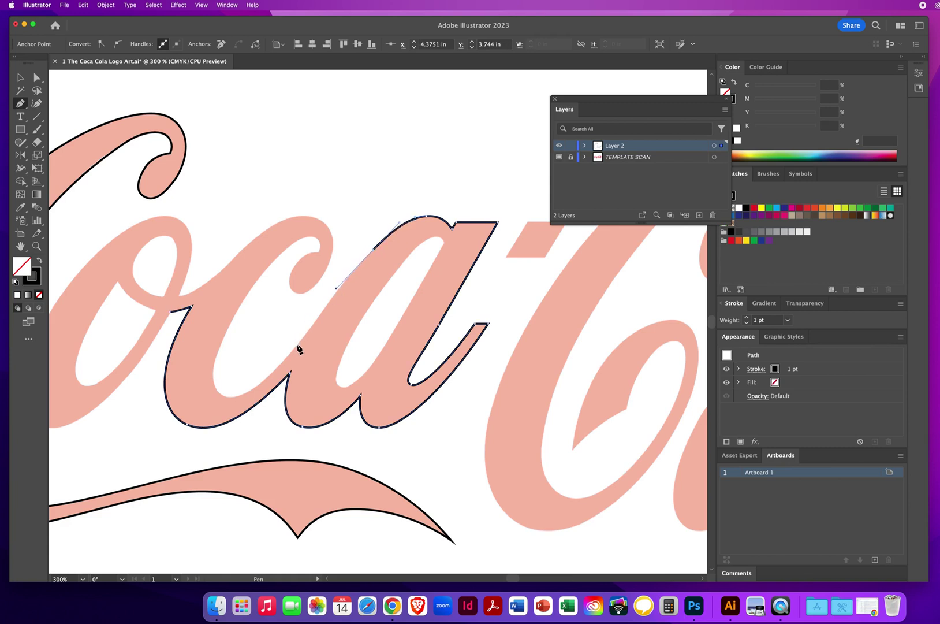
Step: Continue down the a's outer side into the c's lower inner curve, then up the c's inner edge toward its terminal
drag(298, 347, 280, 374)
mouse_move(222, 395)
mouse_down()
mouse_move(200, 383)
mouse_move(217, 395)
mouse_move(205, 388)
mouse_up()
mouse_move(244, 300)
mouse_down()
mouse_move(276, 252)
mouse_move(323, 239)
mouse_up()
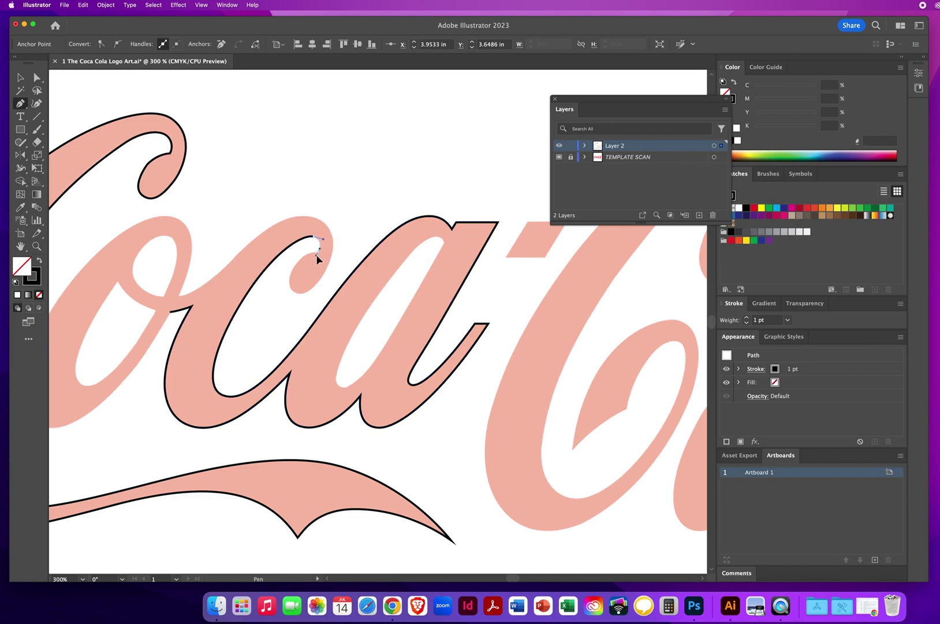
Step: Trace around the c's rounded terminal, with a corner where it meets the inner edge, and up to the top of the c
click(318, 251)
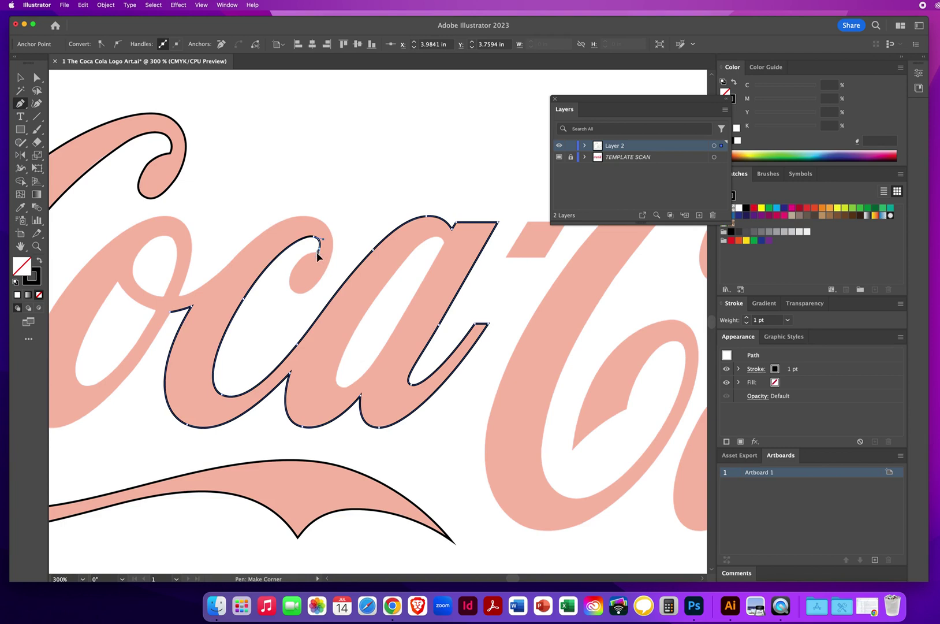
click(288, 272)
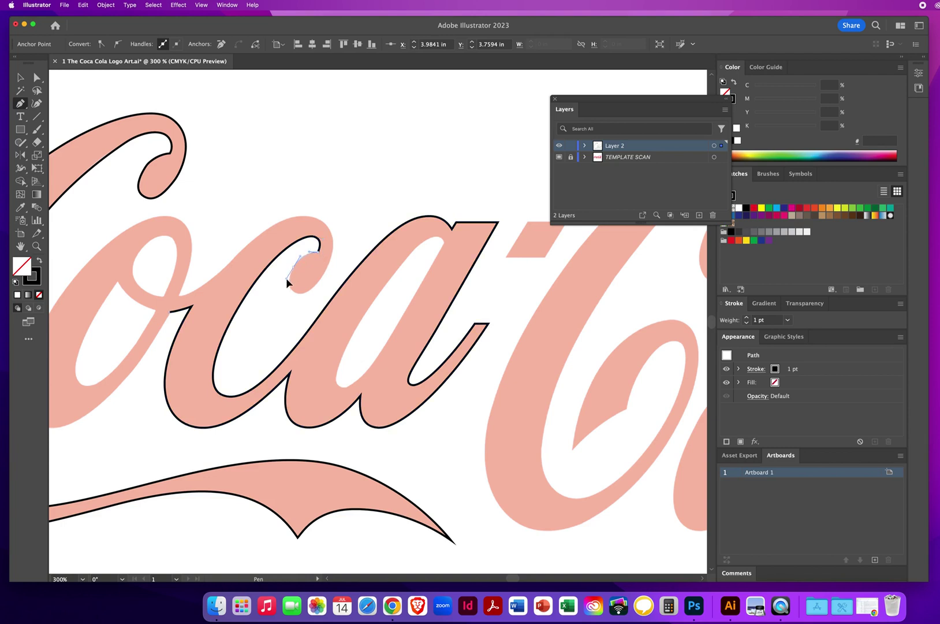
drag(294, 289, 305, 296)
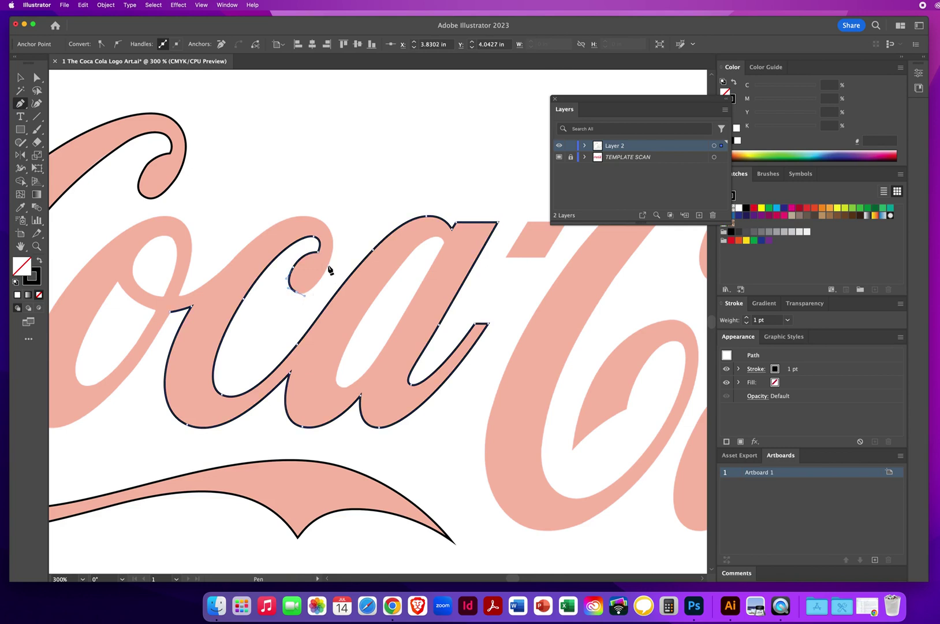
super+click(332, 265)
super+click(338, 242)
super+click(306, 214)
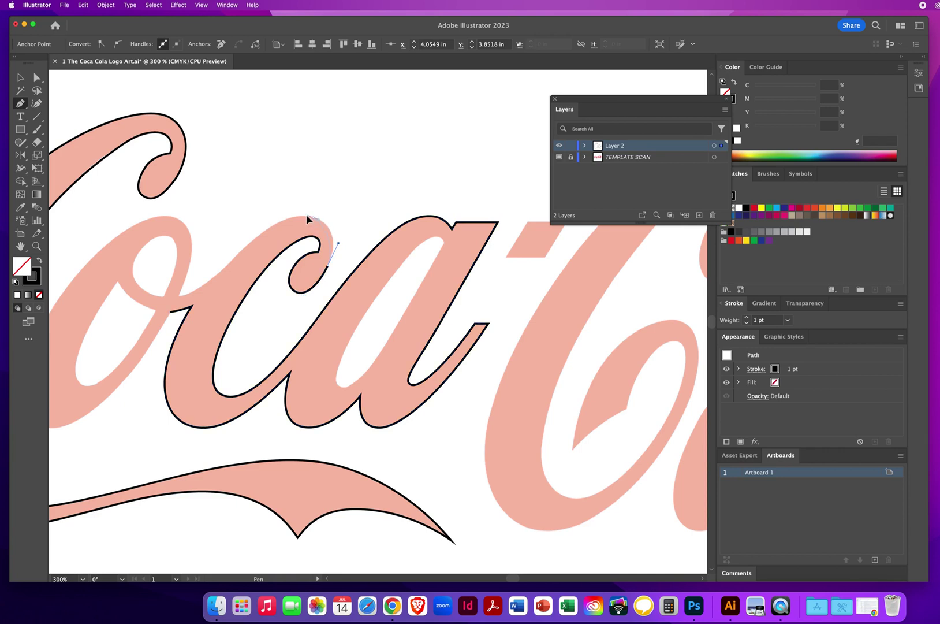
super+click(295, 215)
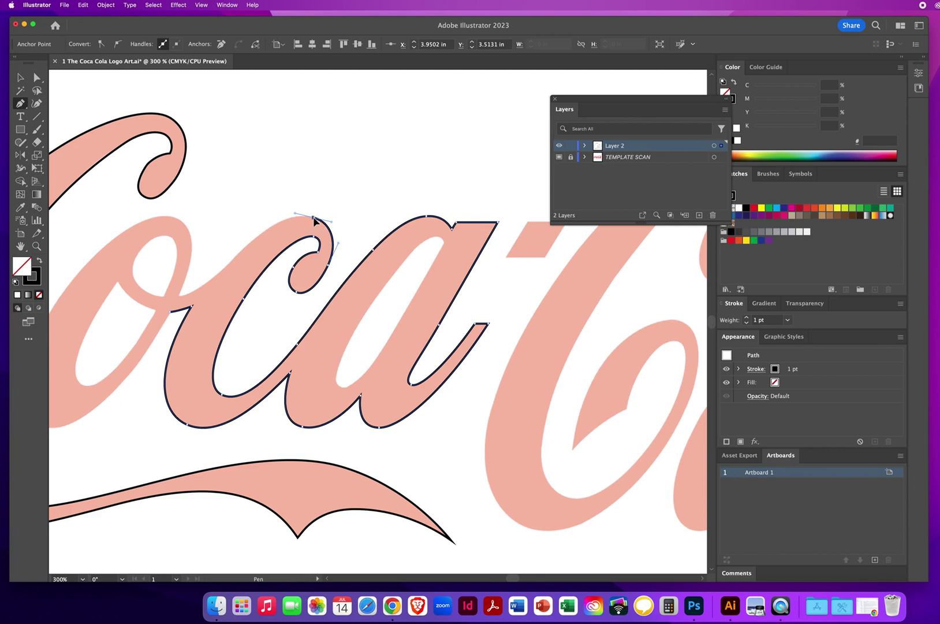
super+click(295, 212)
Step: Trace the c's upper connecting stroke to a corner at the lowercase o, then curve up around the o's top
drag(237, 254, 208, 285)
click(163, 301)
scroll(262, 322, left, 5)
scroll(263, 321, up, 1)
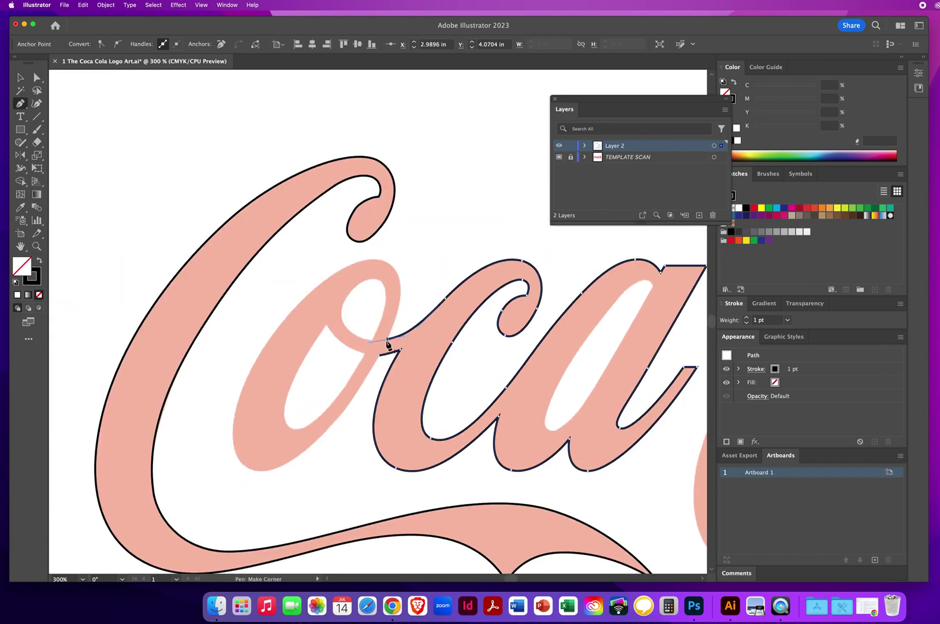
drag(388, 339, 409, 299)
super+click(383, 262)
super+click(371, 256)
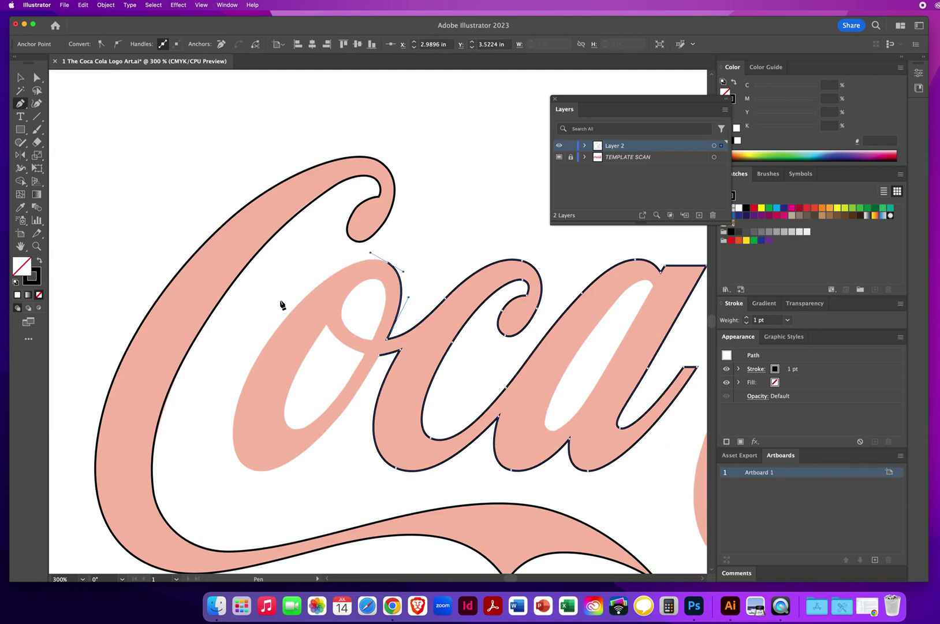
Step: Trace the o's outer side and bottom back to the starting joint, close the path, and refine the outer side's curve handles
drag(271, 334, 221, 401)
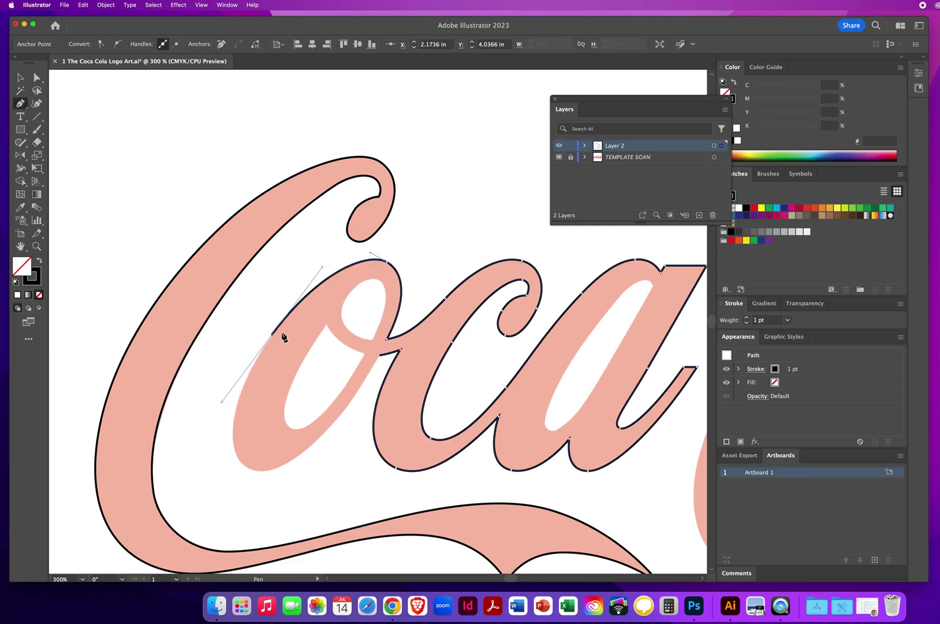
drag(273, 335, 233, 393)
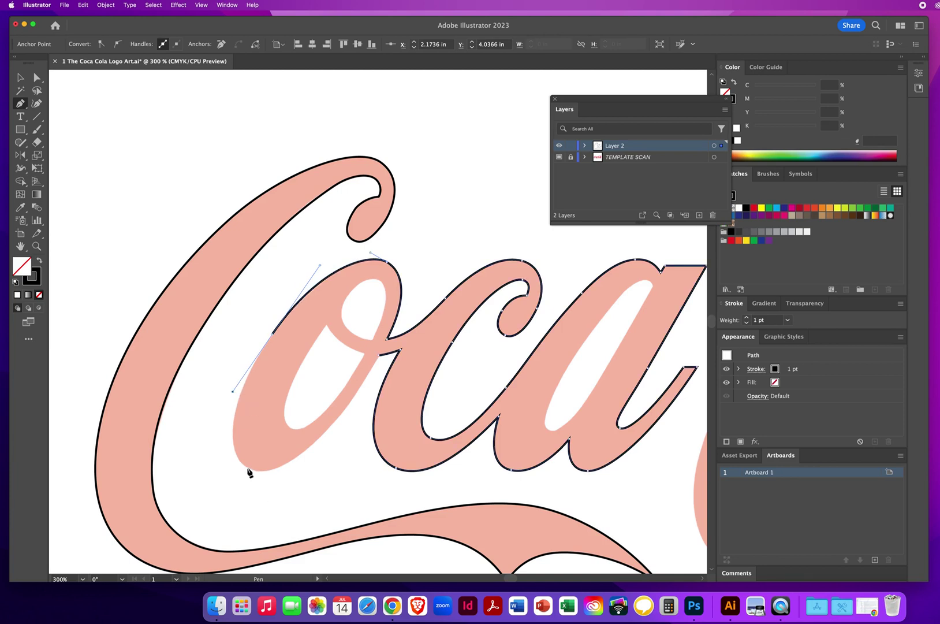
drag(249, 467, 278, 483)
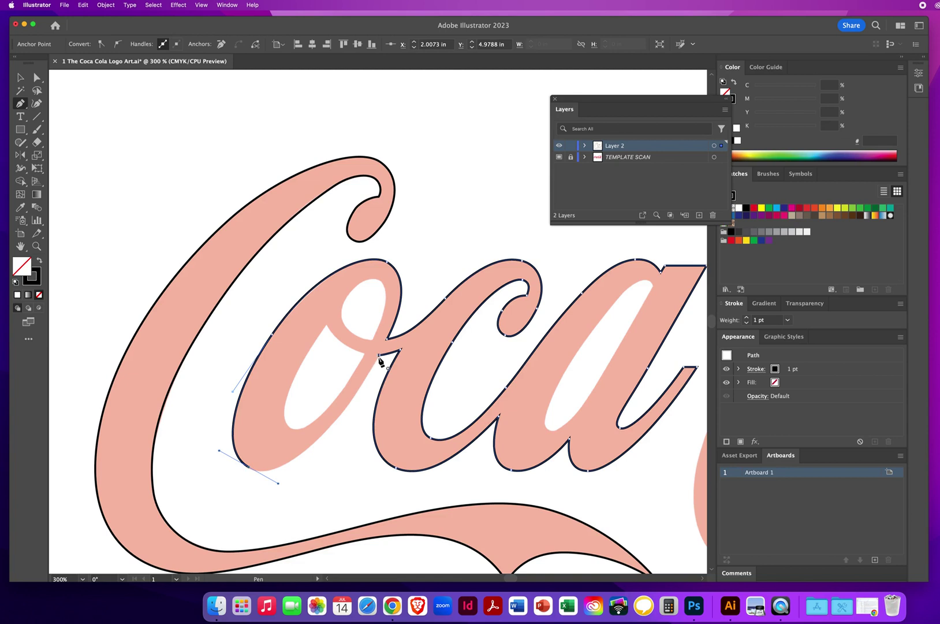
drag(379, 358, 402, 320)
drag(420, 283, 421, 279)
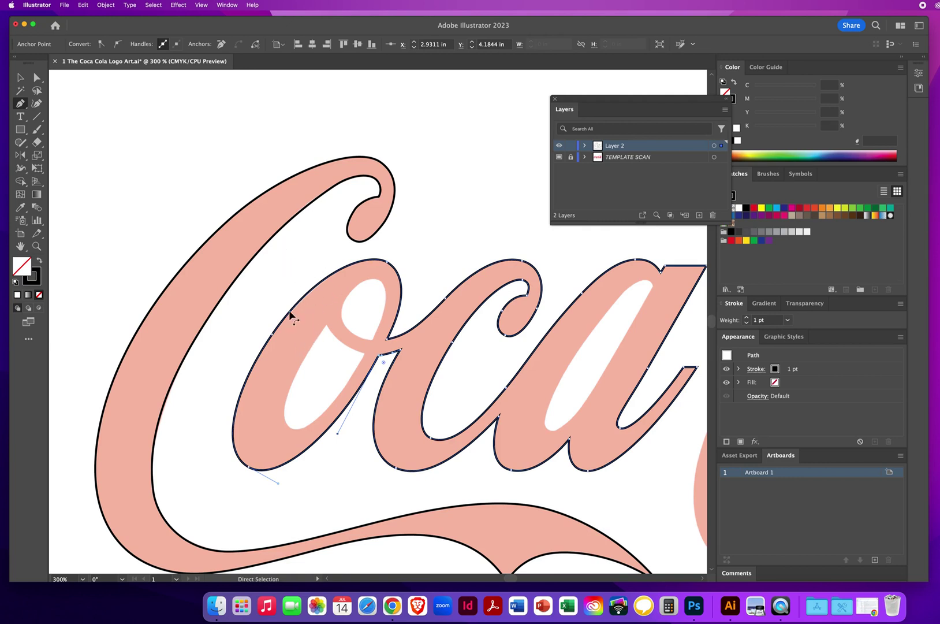
drag(273, 336, 320, 270)
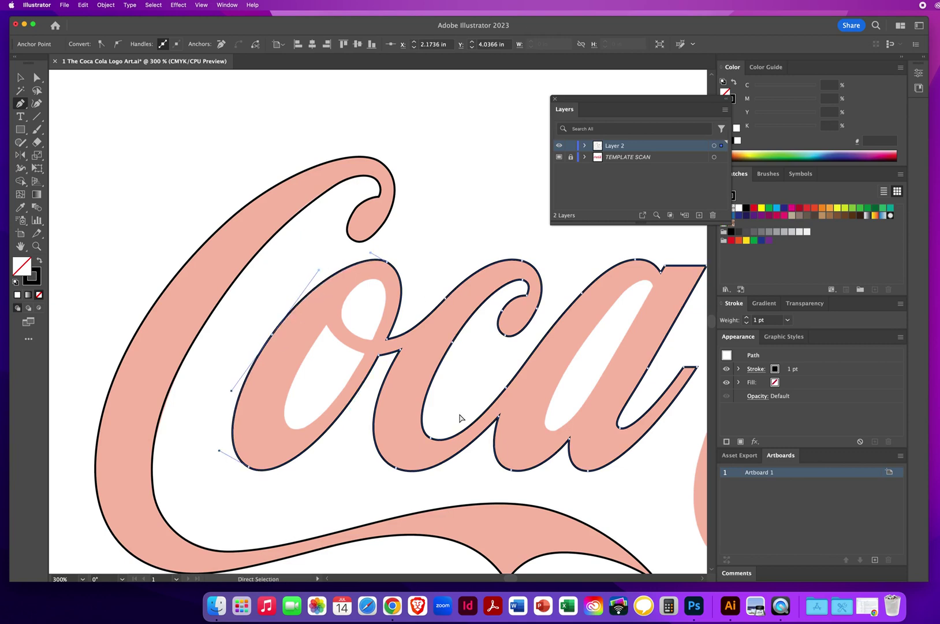
Step: Draw a small rectangle over the lower half of the hyphen between the two words, starting from its lower outer corner
drag(501, 392, 140, 367)
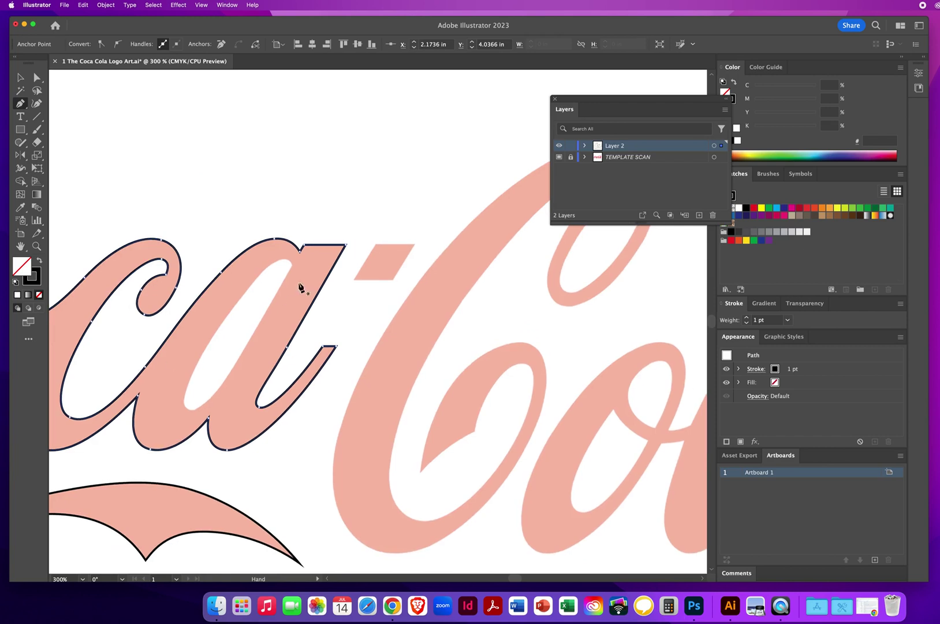
drag(412, 368, 267, 353)
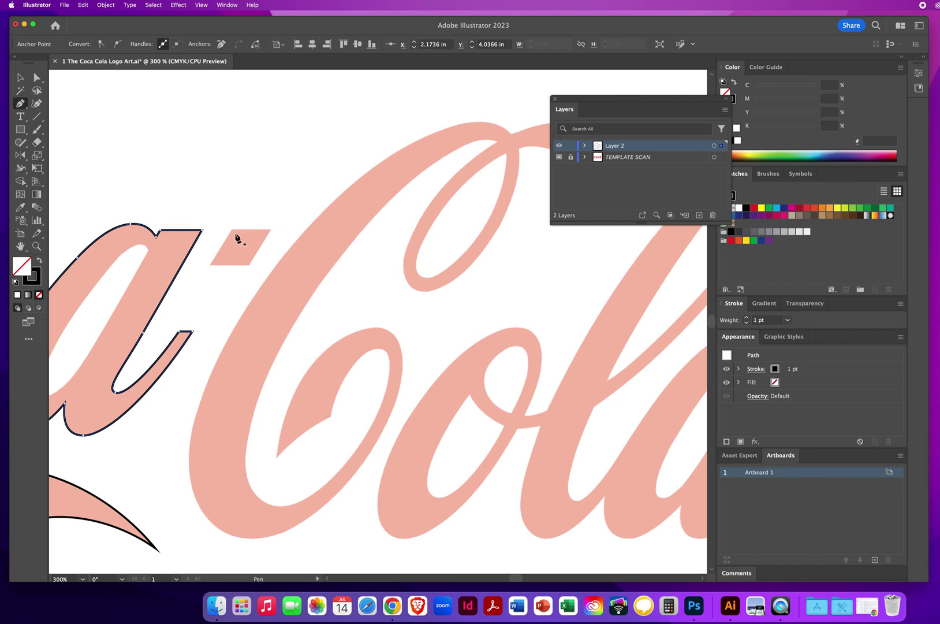
click(21, 132)
drag(210, 265, 250, 248)
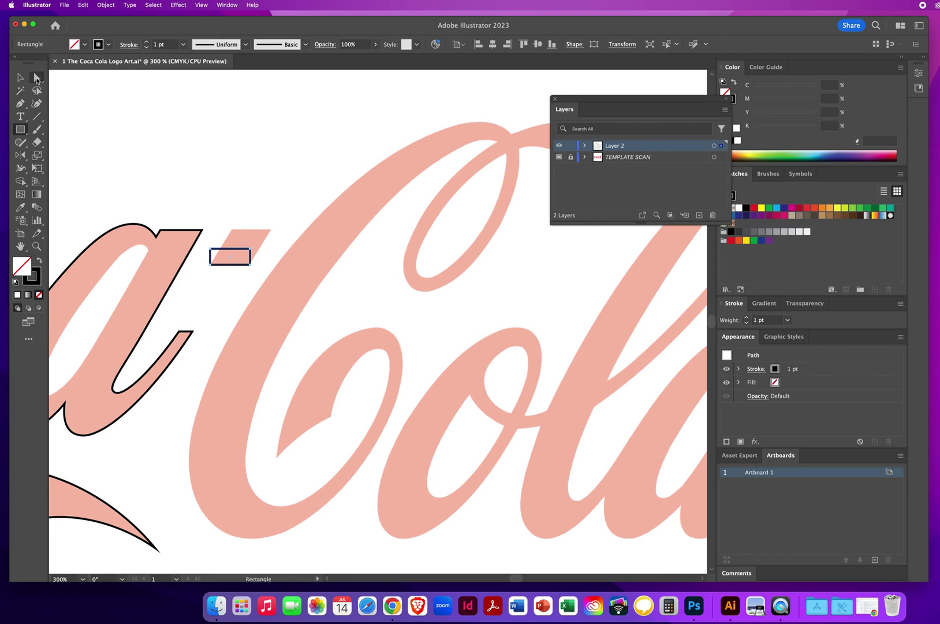
Step: Move the rectangle's top edge up and across to form a parallelogram matching the slanted hyphen, then deselect it
click(37, 79)
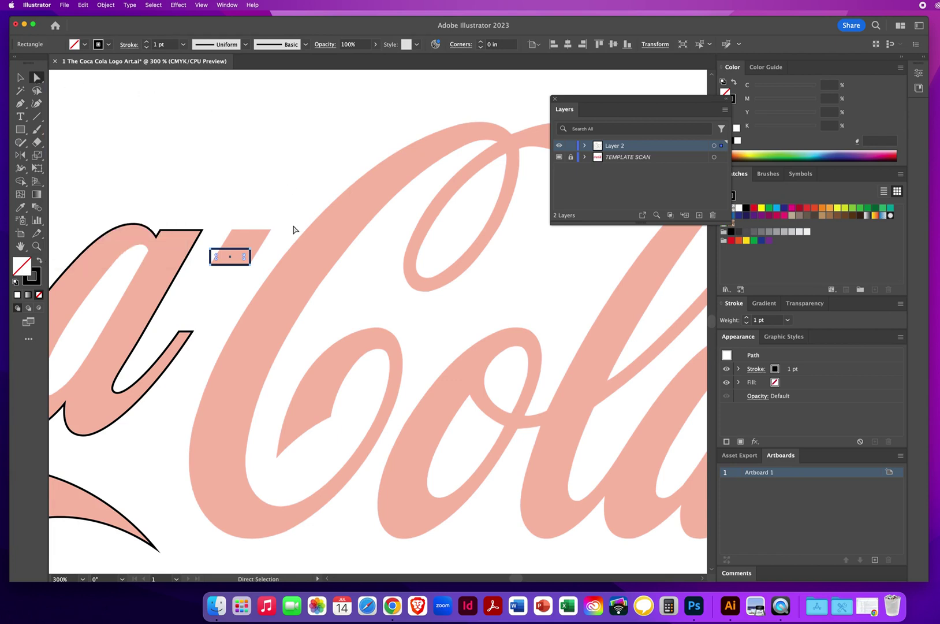
click(230, 180)
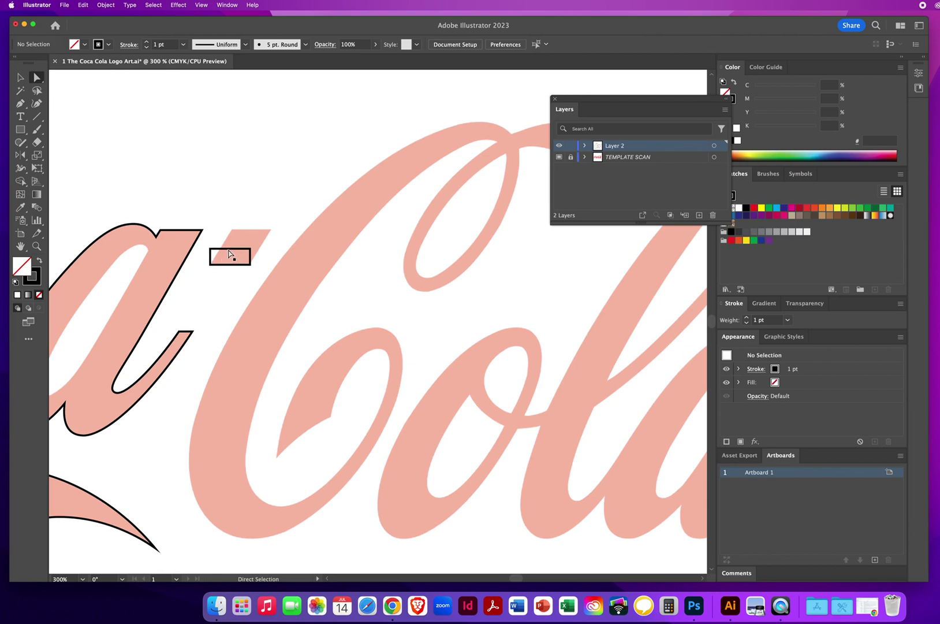
drag(229, 254, 233, 236)
drag(248, 229, 249, 229)
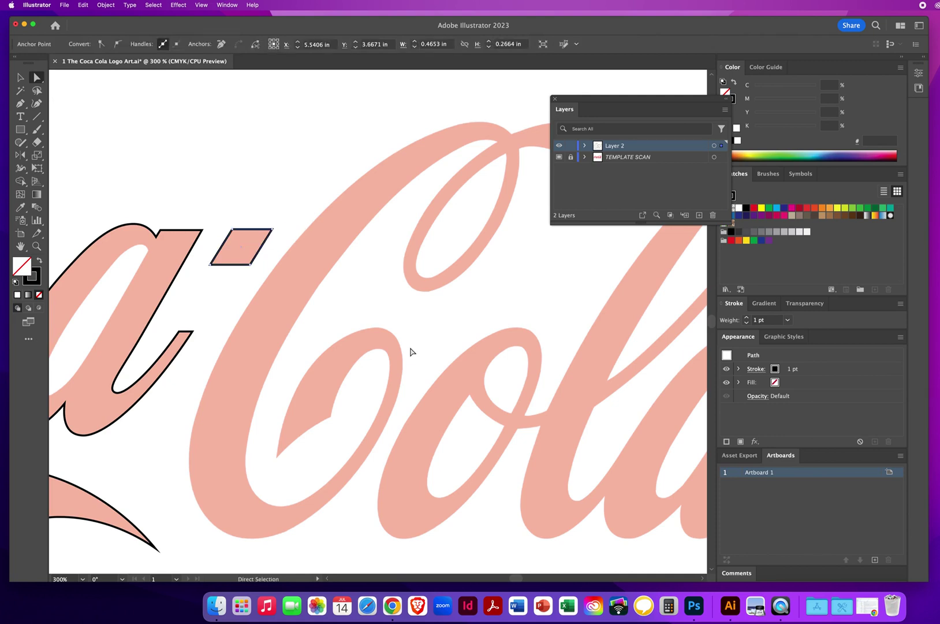
click(377, 283)
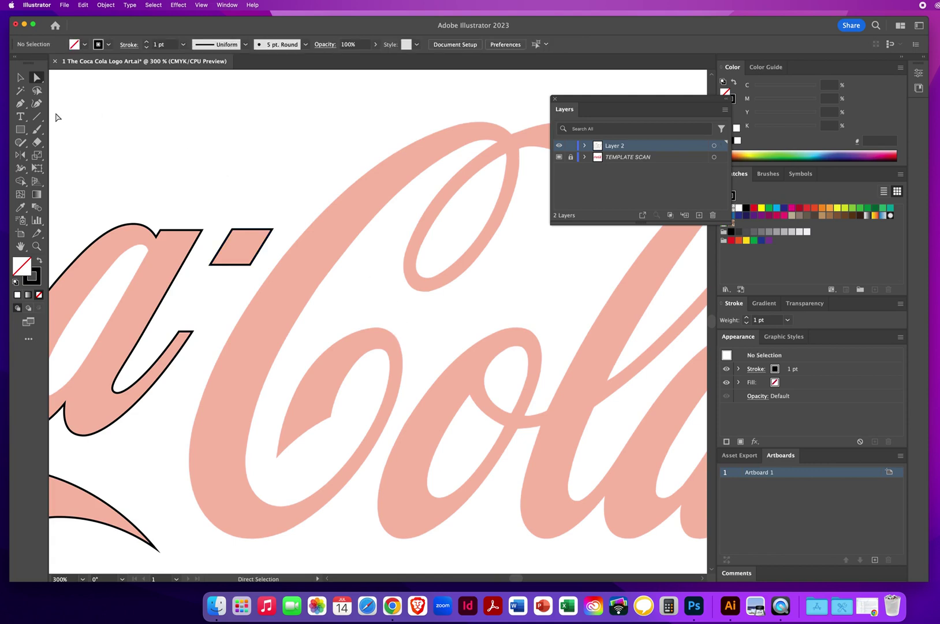
Step: Start a new Pen path at the pointed tip inside the second capital C and trace the wedge's lower edge to its corner
click(20, 104)
scroll(367, 380, right, 4)
scroll(368, 380, down, 2)
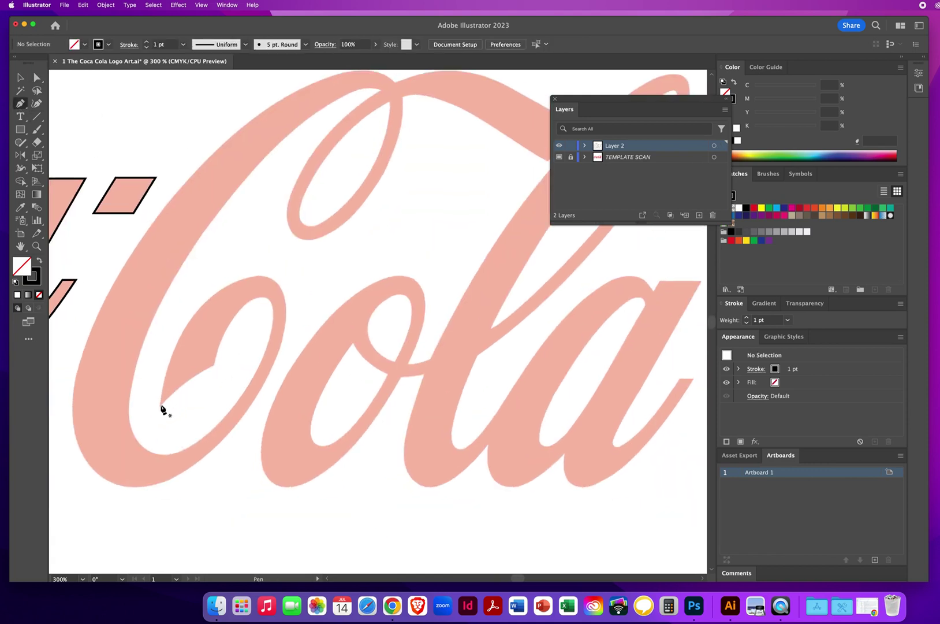
drag(160, 406, 172, 390)
click(216, 366)
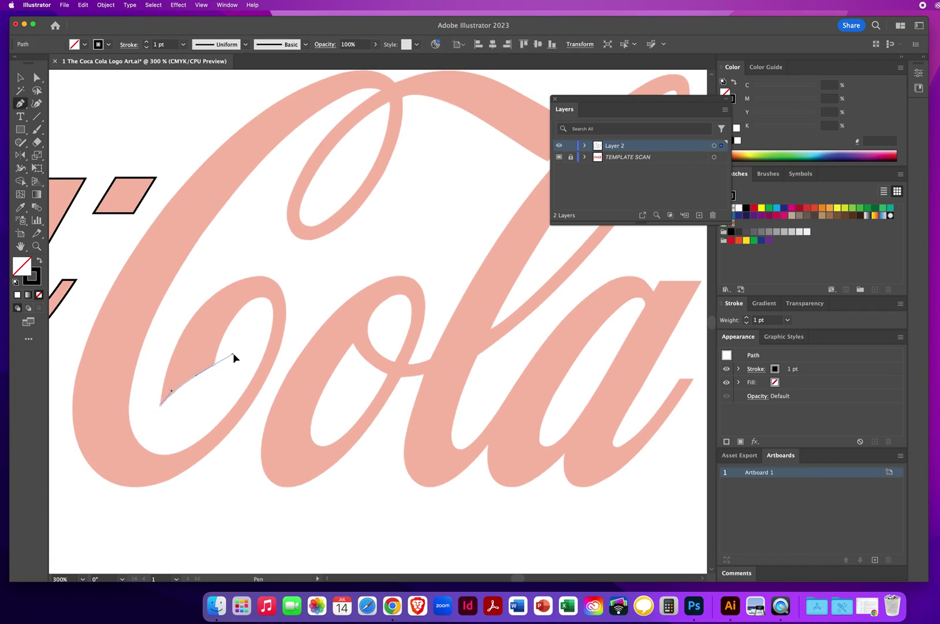
drag(233, 352, 236, 353)
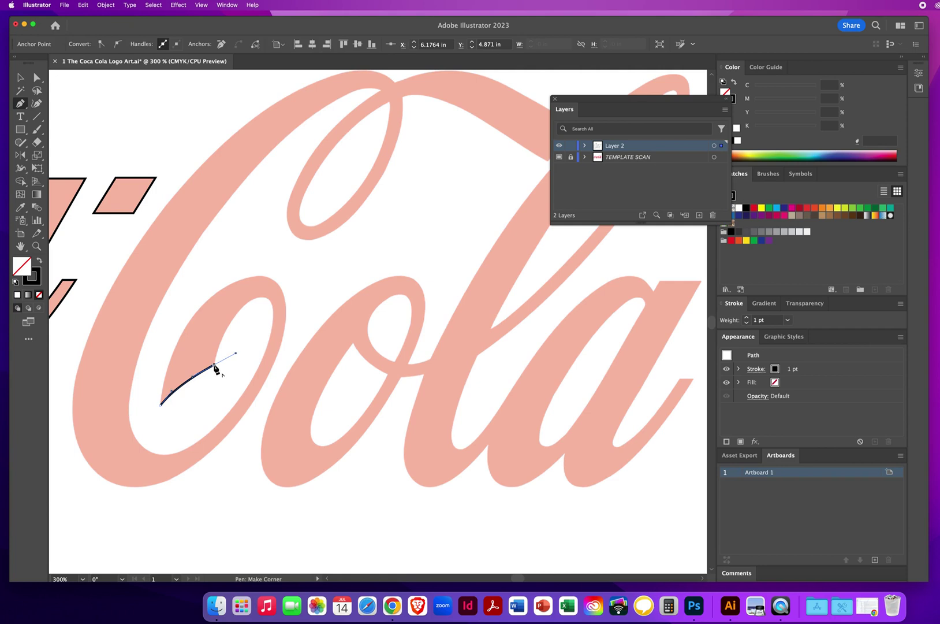
Step: Continue from a corner point around the inside of the second C's curled end and down along the bottom inner curve
click(214, 367)
drag(222, 327, 222, 326)
drag(264, 297, 283, 301)
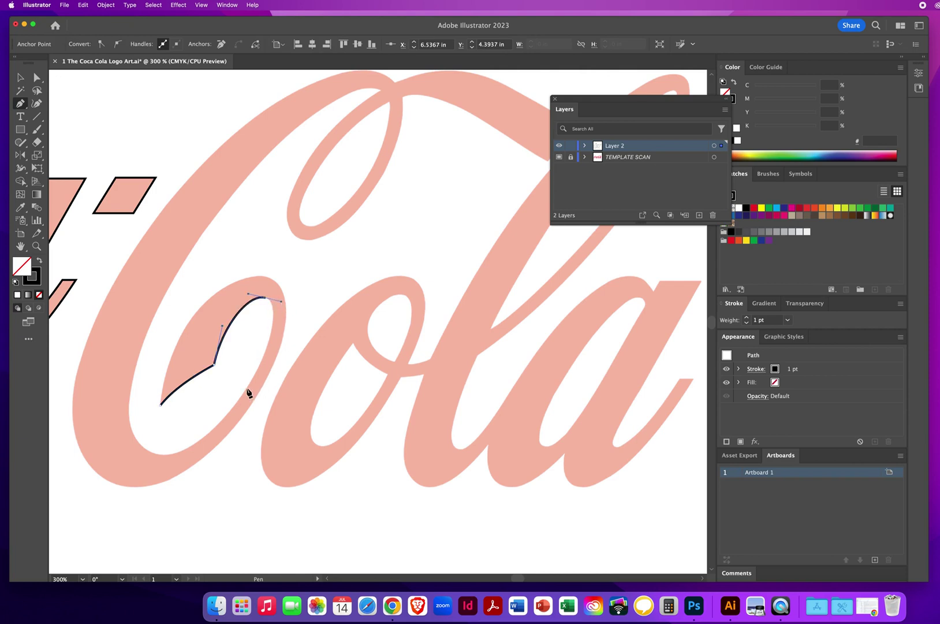
drag(247, 388, 221, 433)
drag(247, 388, 216, 437)
drag(148, 451, 118, 434)
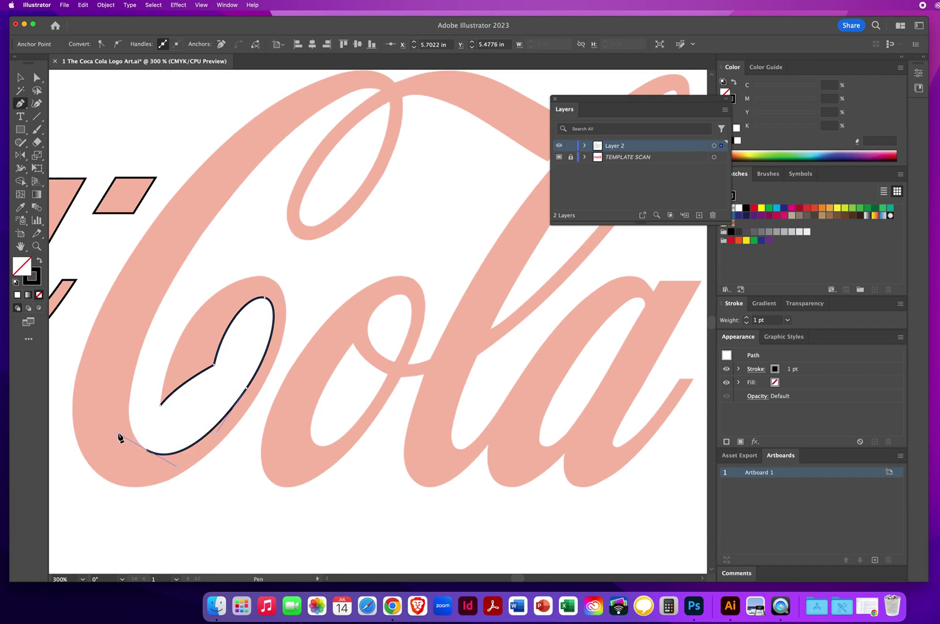
Step: Trace the inner edge of the second C's main stroke up to the top, where it meets the loop
drag(147, 335, 166, 291)
drag(246, 181, 296, 119)
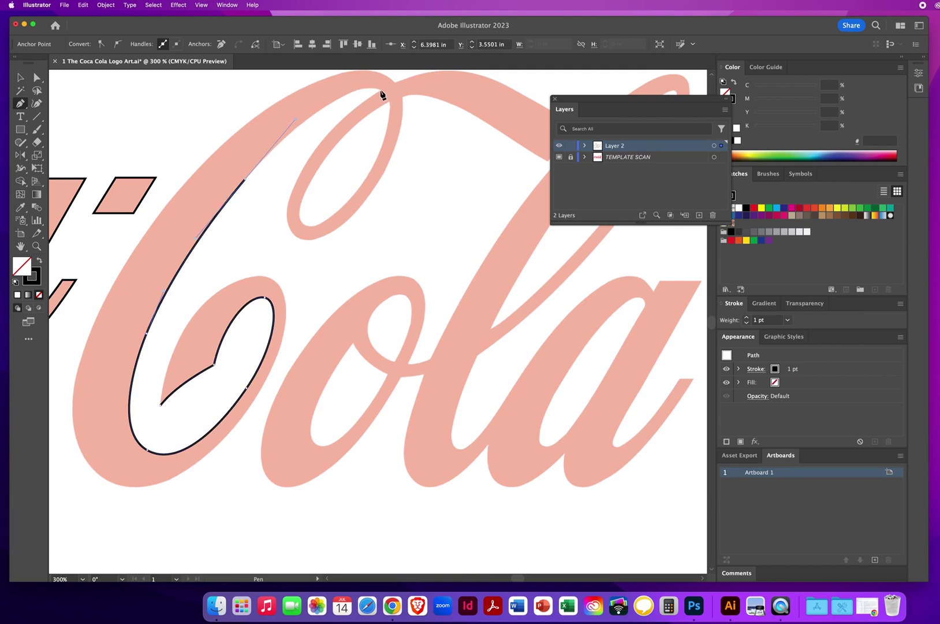
drag(379, 90, 408, 100)
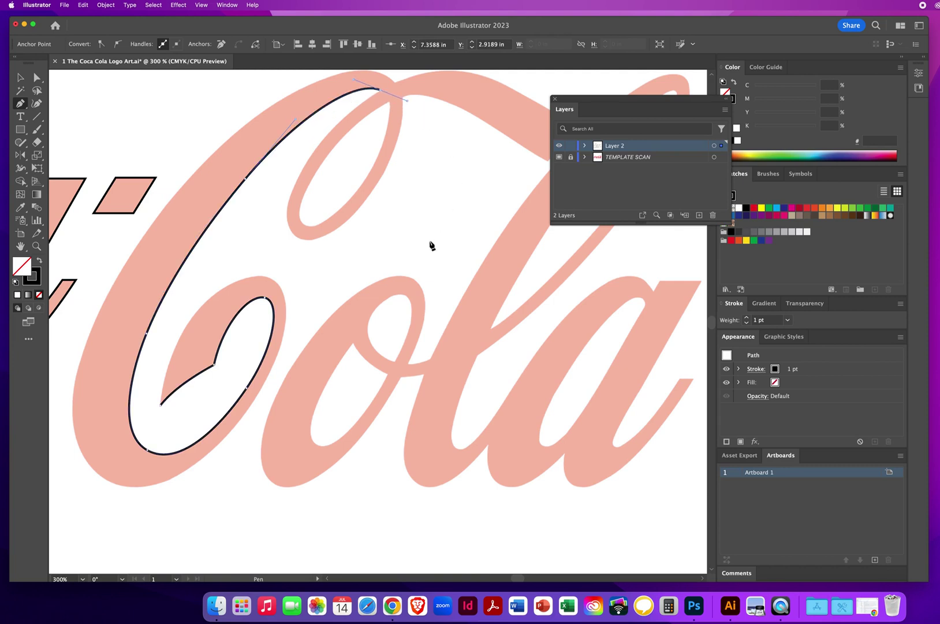
key(space)
drag(367, 216, 363, 279)
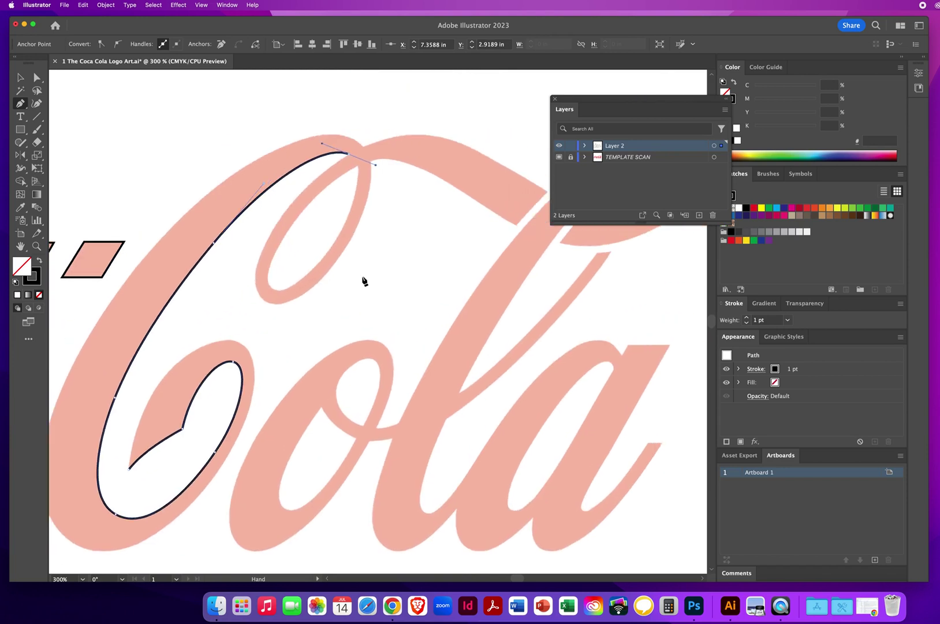
Step: Trace the outer edge of the second C's loop from its top corner, around the bottom and back up to the swash
click(348, 154)
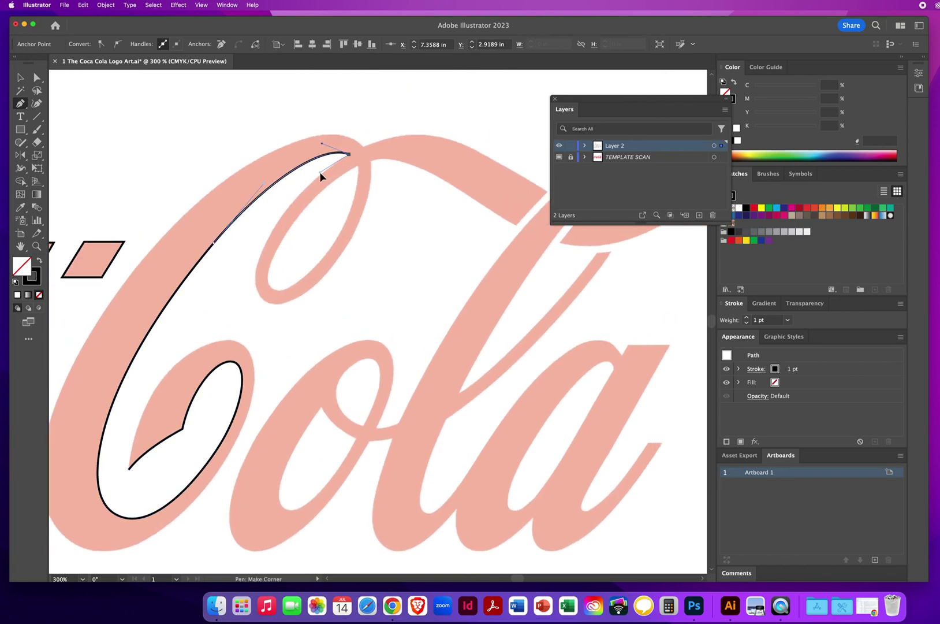
drag(319, 172, 319, 172)
drag(255, 258, 255, 259)
drag(268, 302, 287, 311)
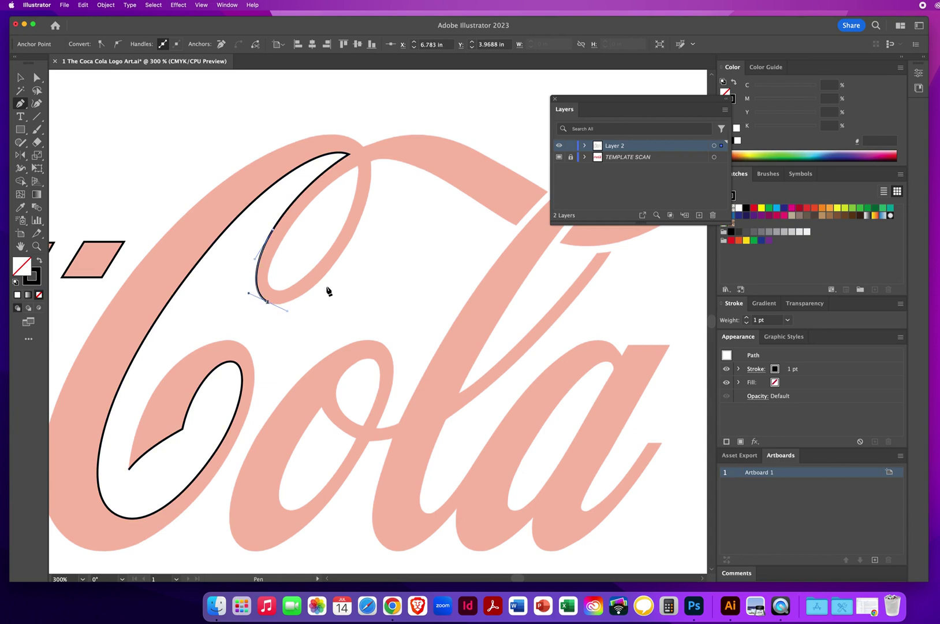
drag(327, 271, 368, 212)
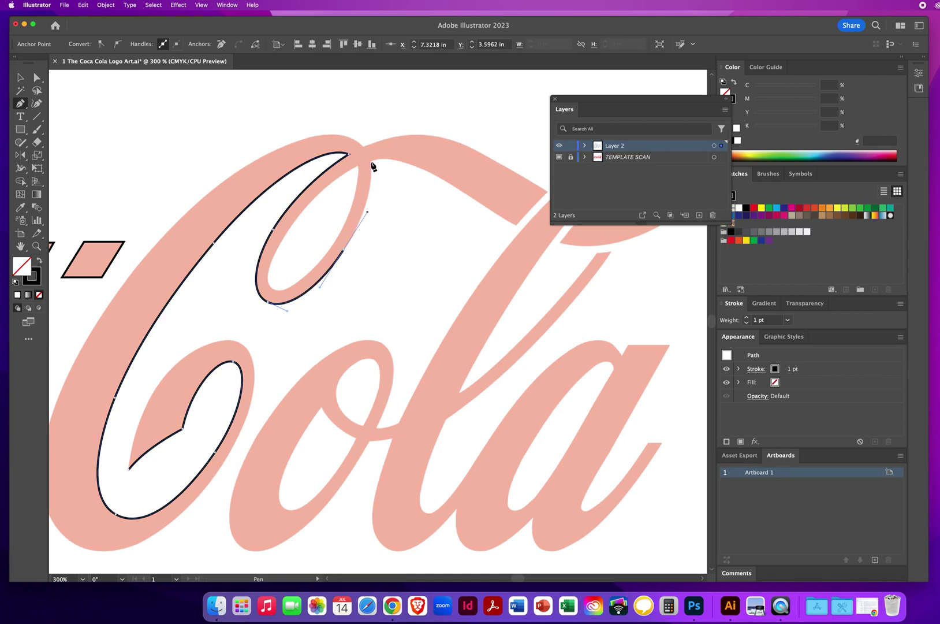
drag(371, 143, 372, 142)
Step: Continue from a corner point along the lower edge of the second C's top swash and across its slanted end
key(space)
drag(392, 196, 277, 198)
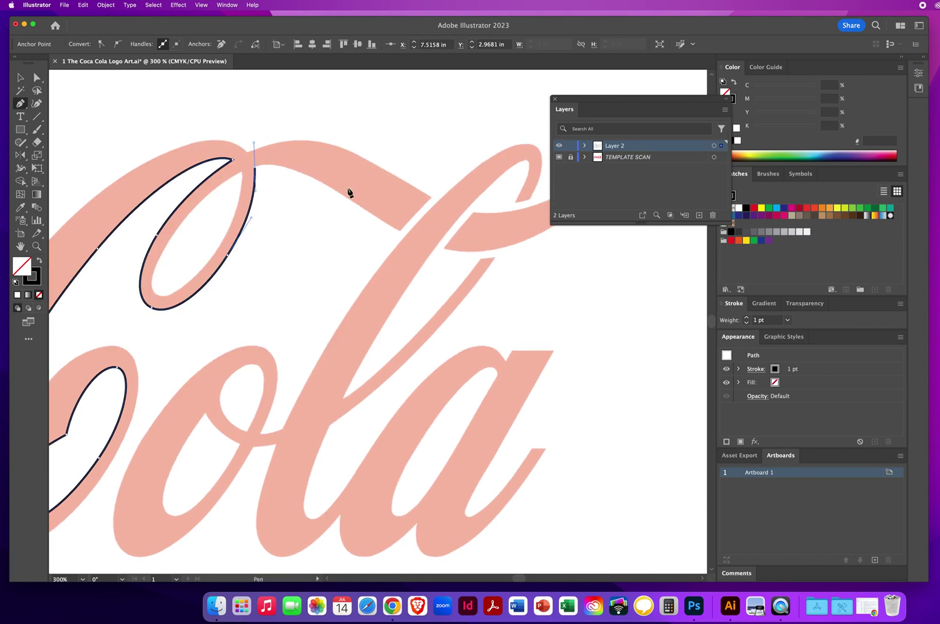
click(255, 169)
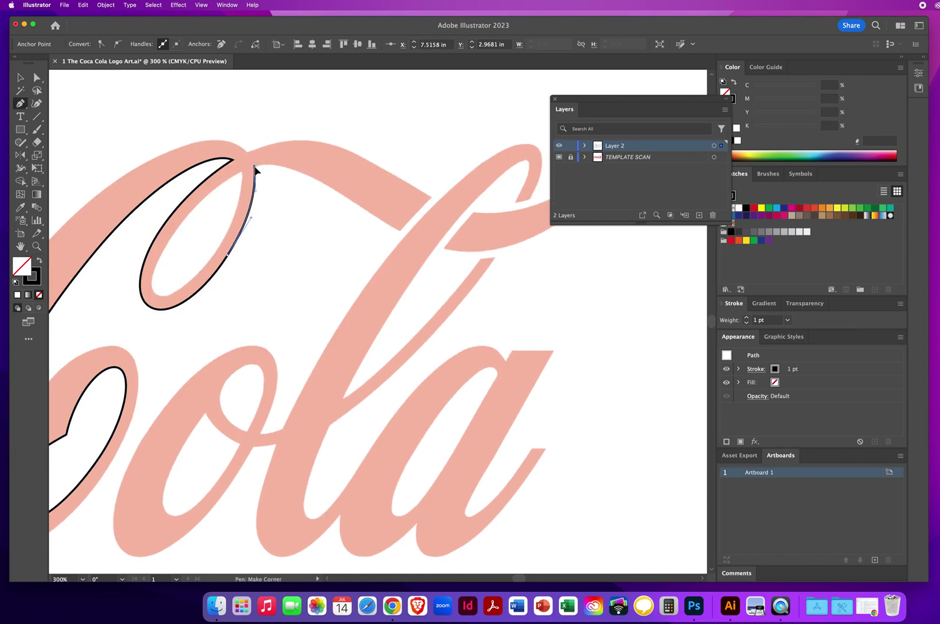
drag(255, 169, 270, 162)
drag(361, 210, 453, 279)
super+click(432, 195)
super+click(452, 278)
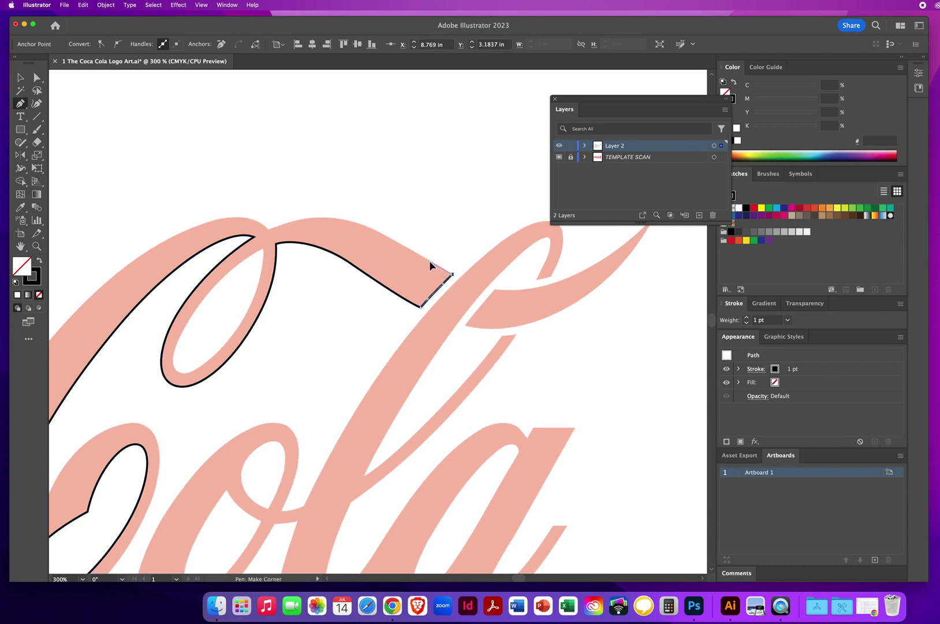
Step: Trace the upper edge of the top swash back to the notch where it meets the second C's loop
super+click(430, 261)
super+click(368, 228)
drag(348, 220, 343, 214)
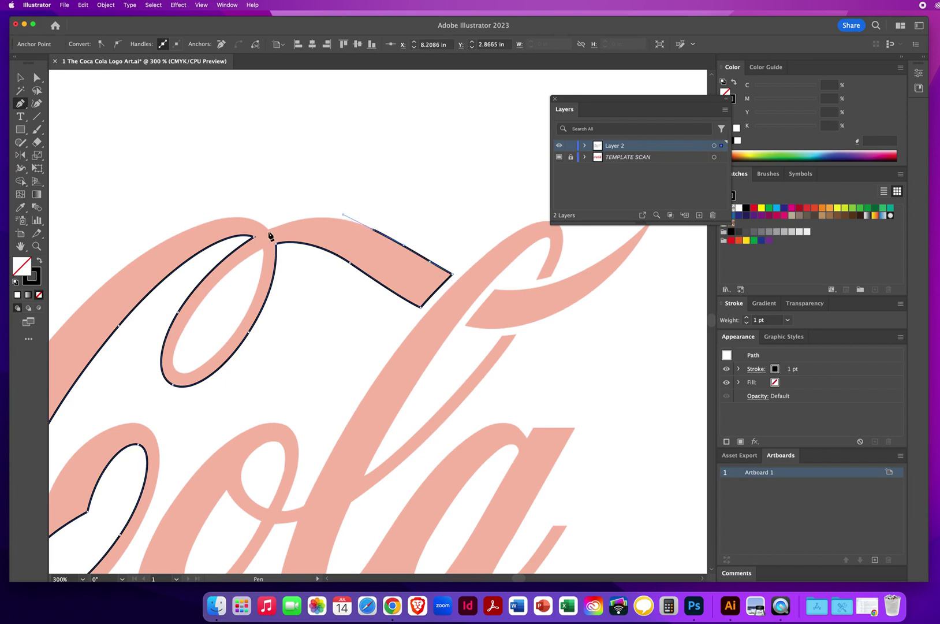
drag(268, 229, 466, 206)
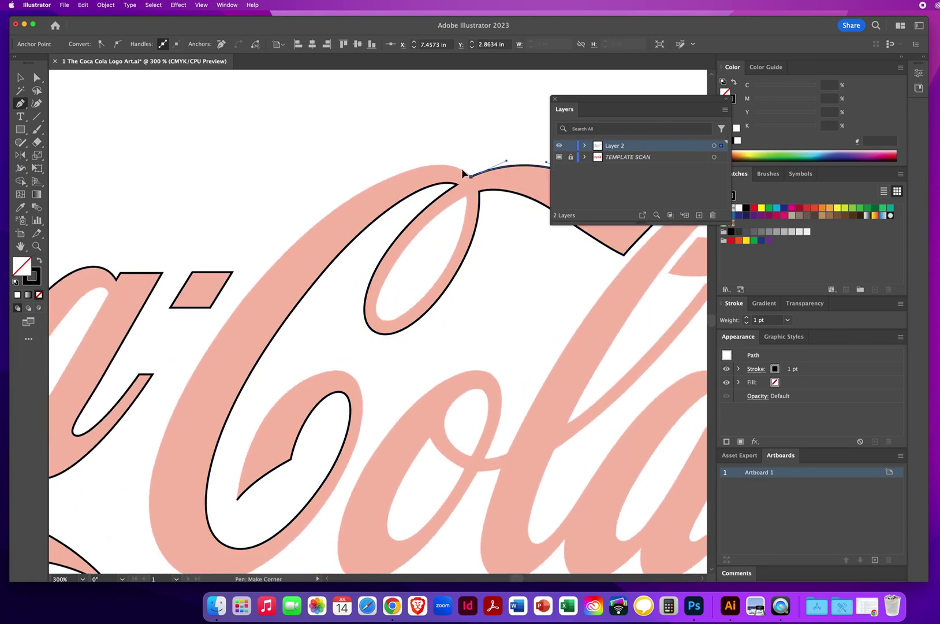
Step: Trace from the notch over the top of the second C and down the upper part of its outer edge
drag(456, 163, 455, 162)
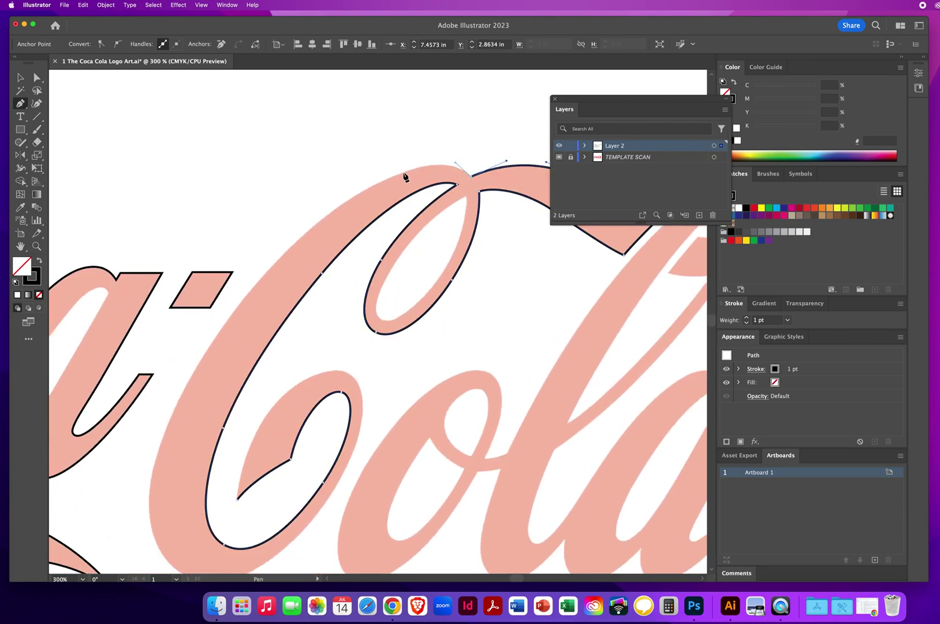
drag(395, 174, 360, 189)
click(396, 175)
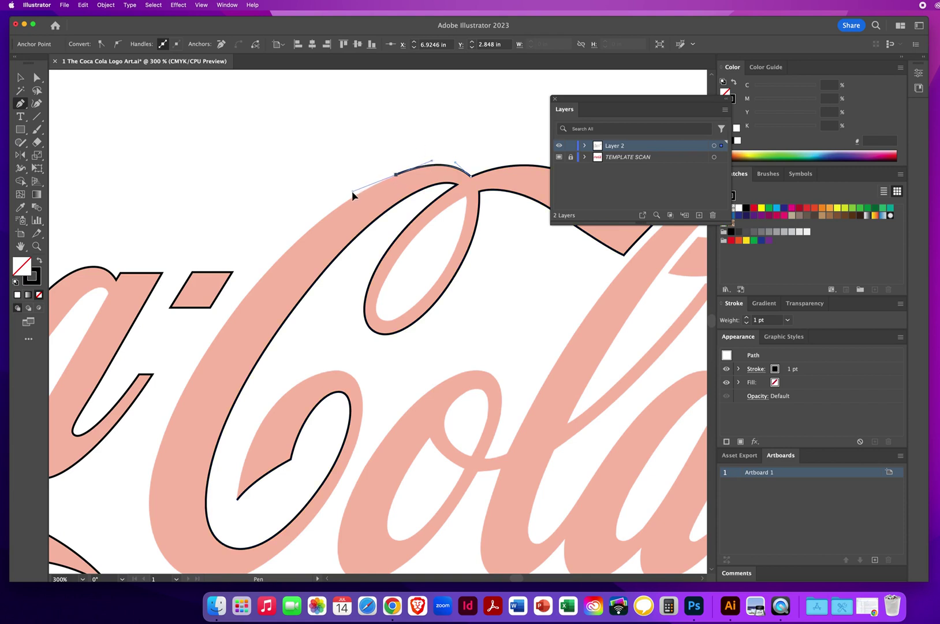
click(348, 192)
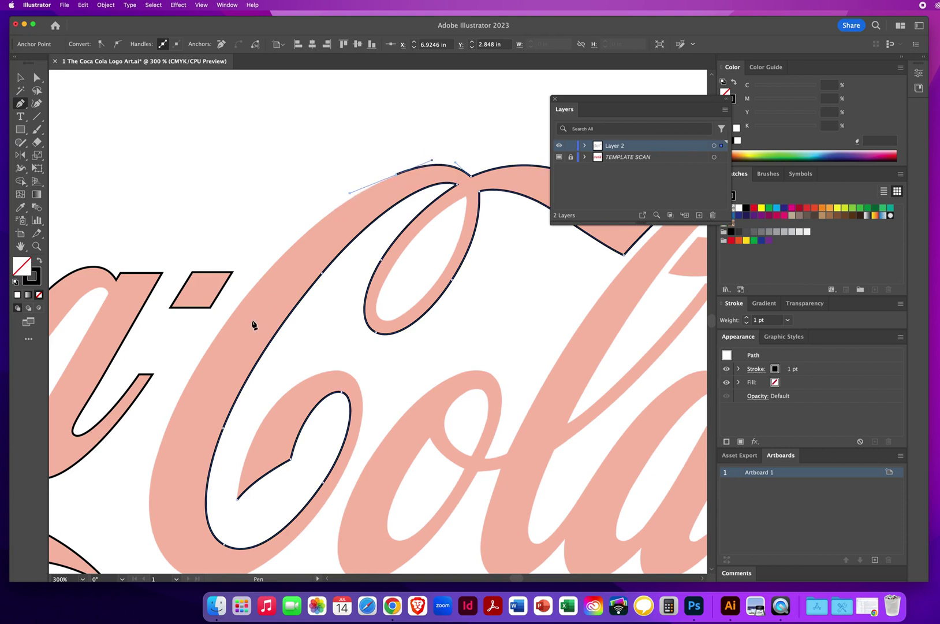
drag(227, 321, 223, 326)
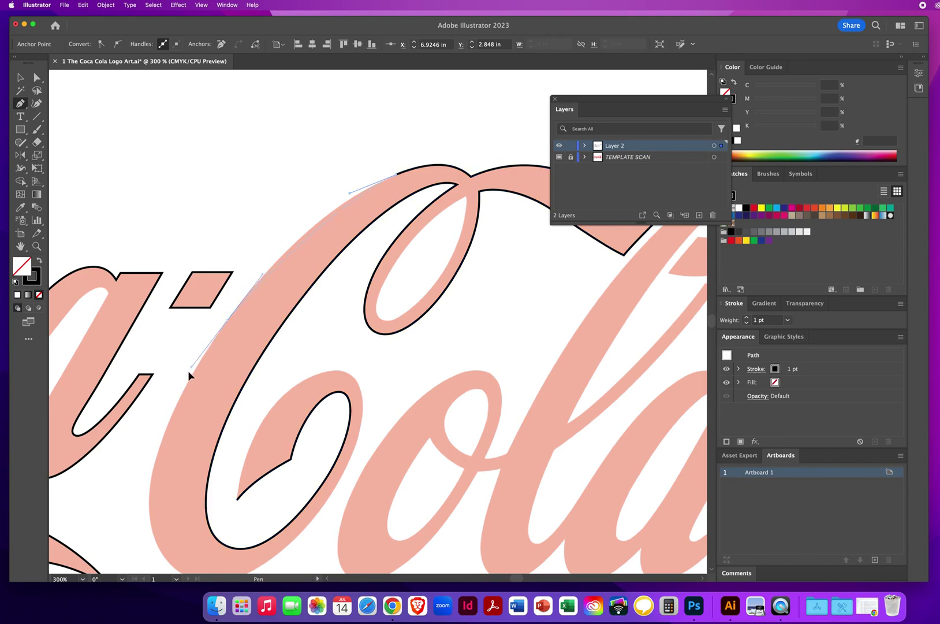
drag(189, 372, 162, 405)
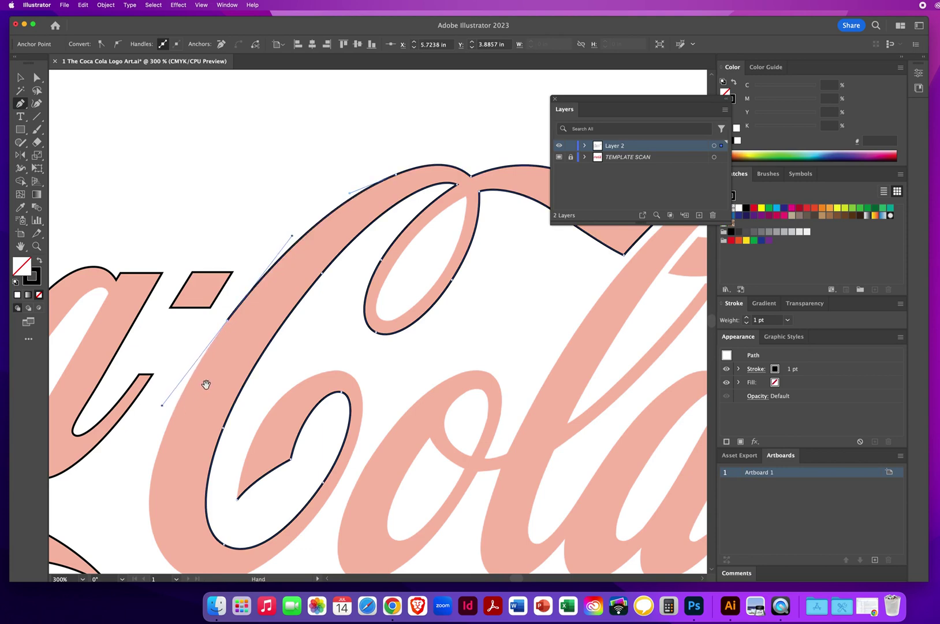
Step: Trace the second C's outer edge down its main stroke, around the bottom and up beside the o
scroll(207, 384, down, 5)
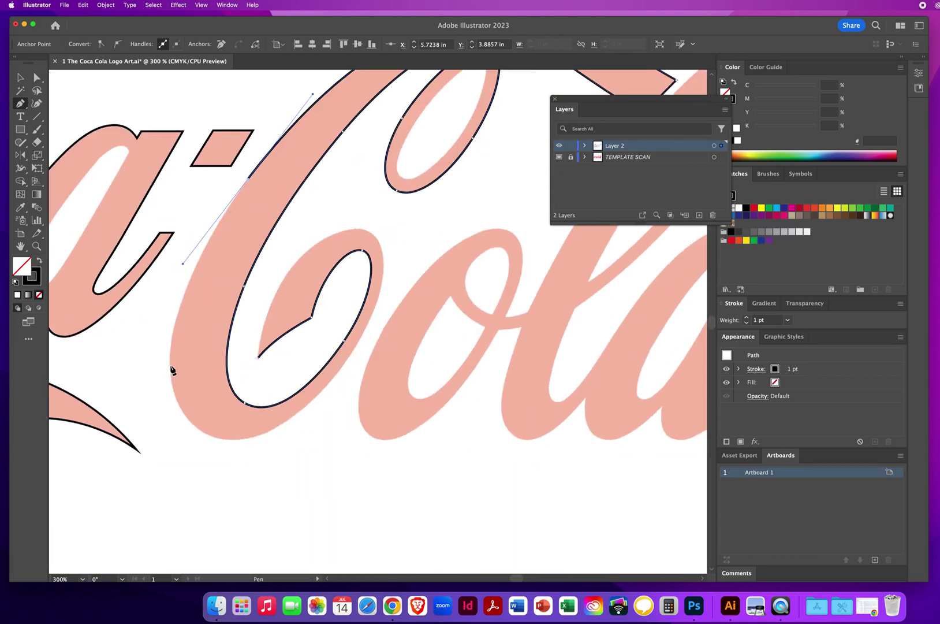
drag(170, 365, 169, 403)
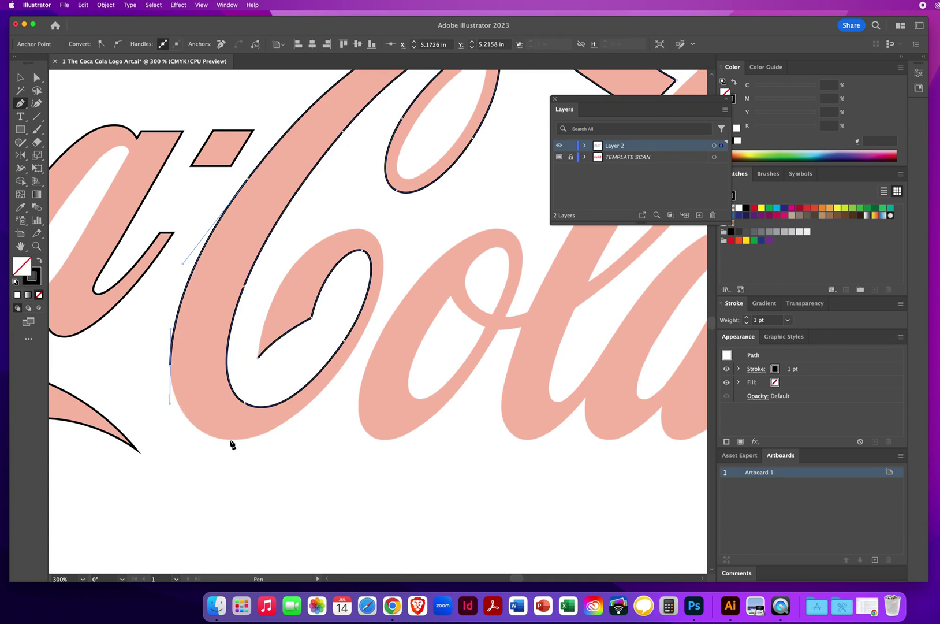
drag(230, 440, 265, 440)
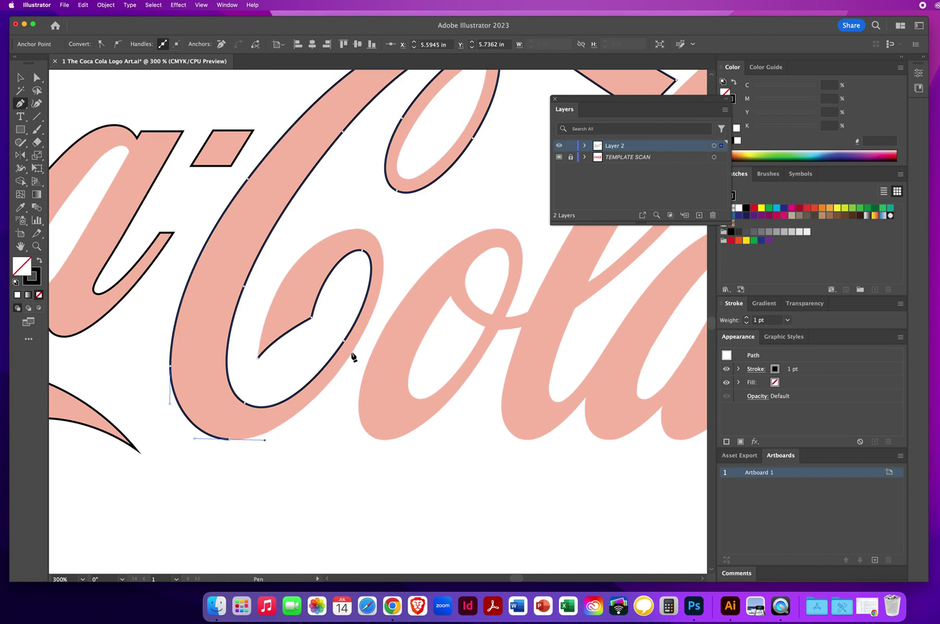
drag(352, 350, 357, 343)
drag(384, 301, 389, 289)
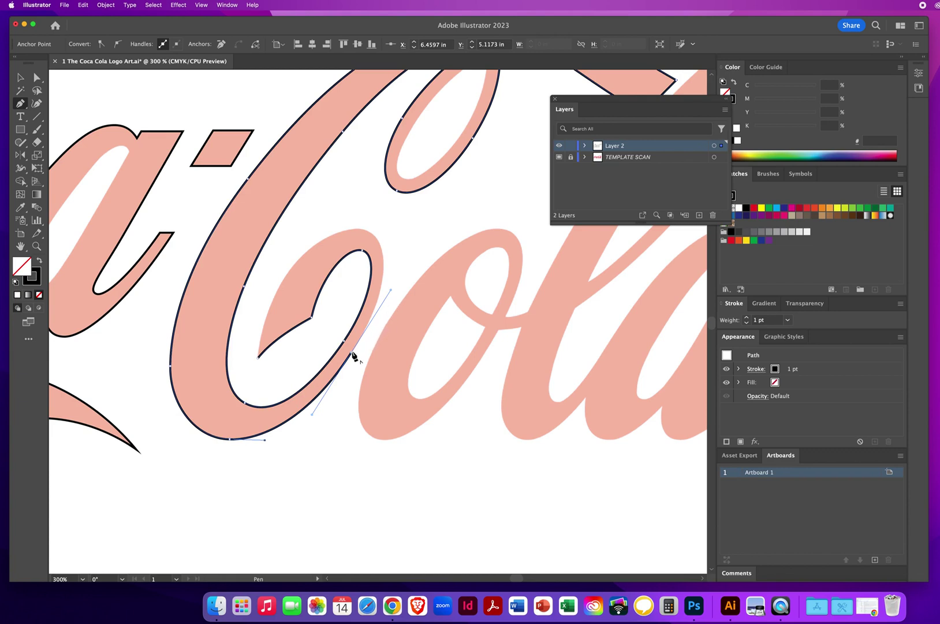
drag(351, 353, 399, 271)
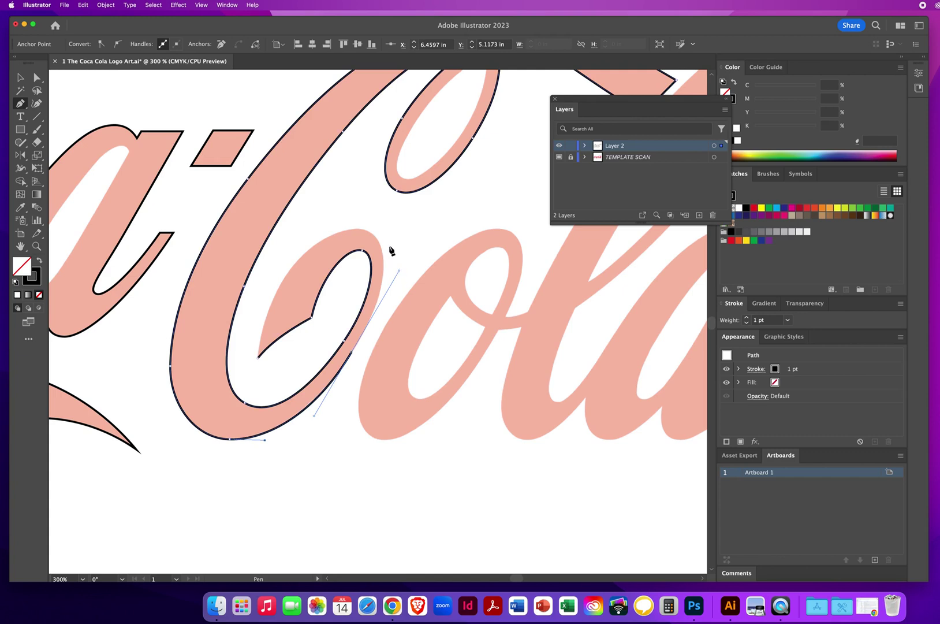
Step: Trace over the second C's curled end, close the path at the wedge's pointed tip and deselect it
super+click(360, 230)
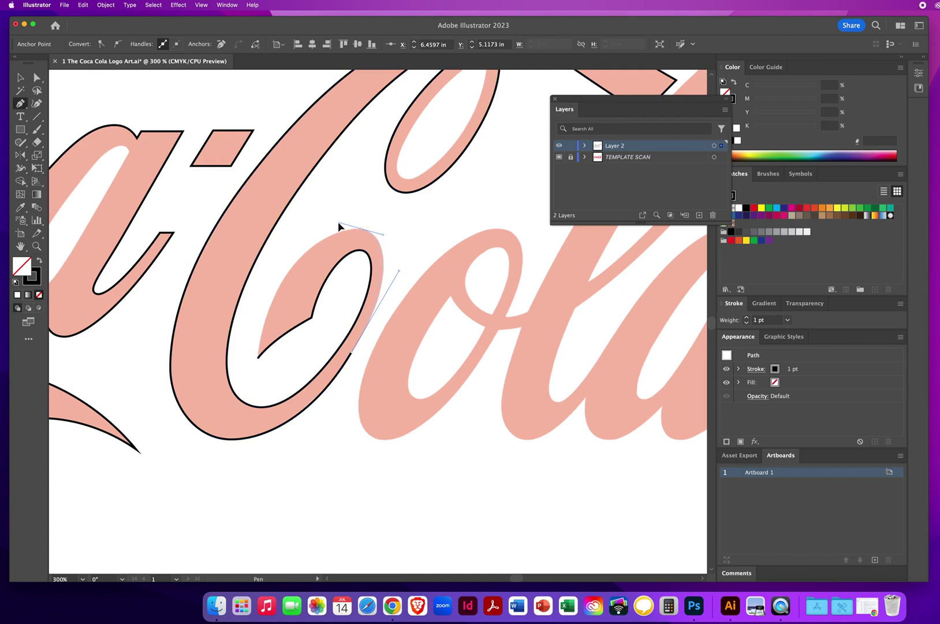
drag(337, 223, 337, 222)
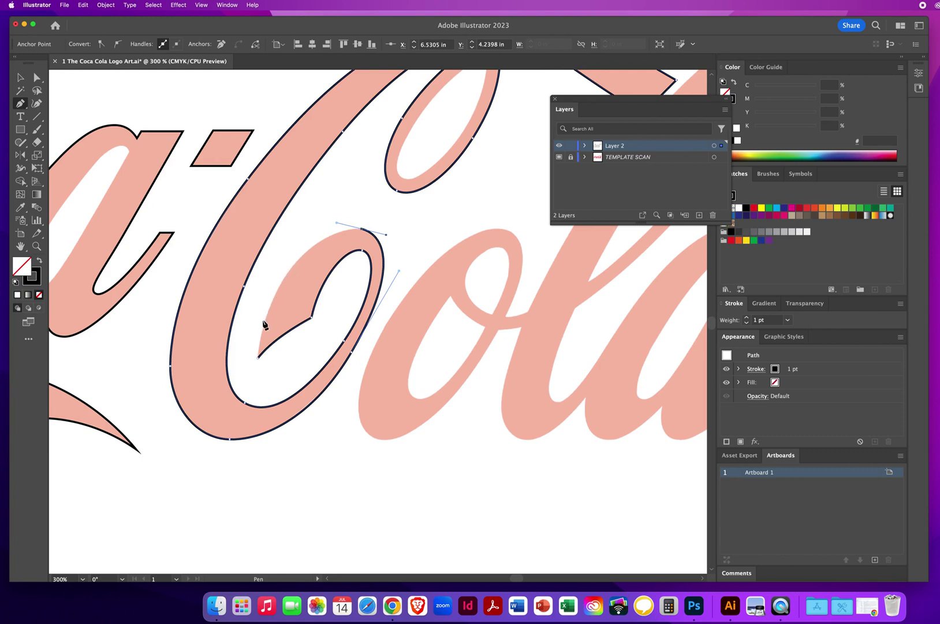
click(258, 359)
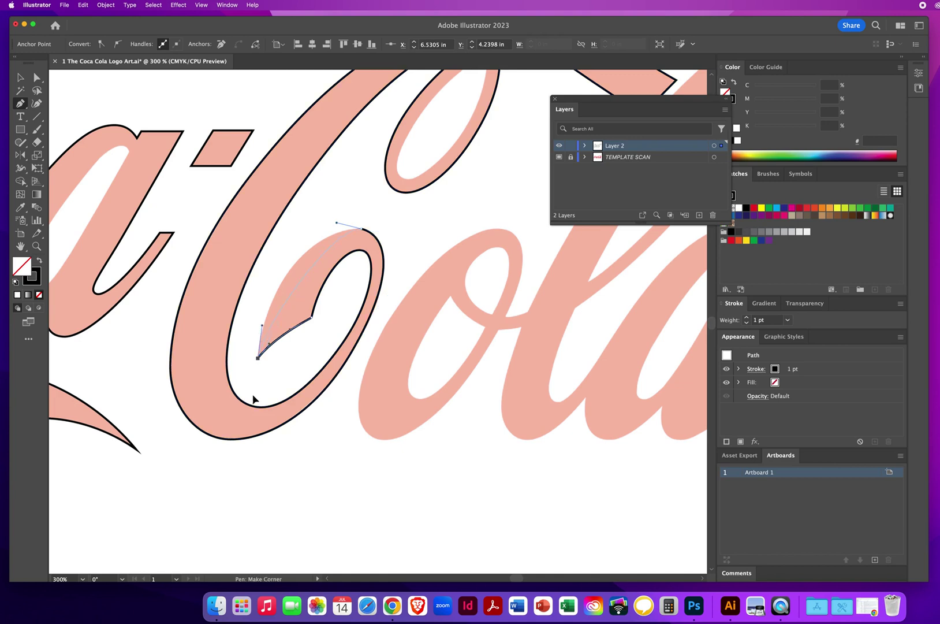
drag(254, 395, 248, 457)
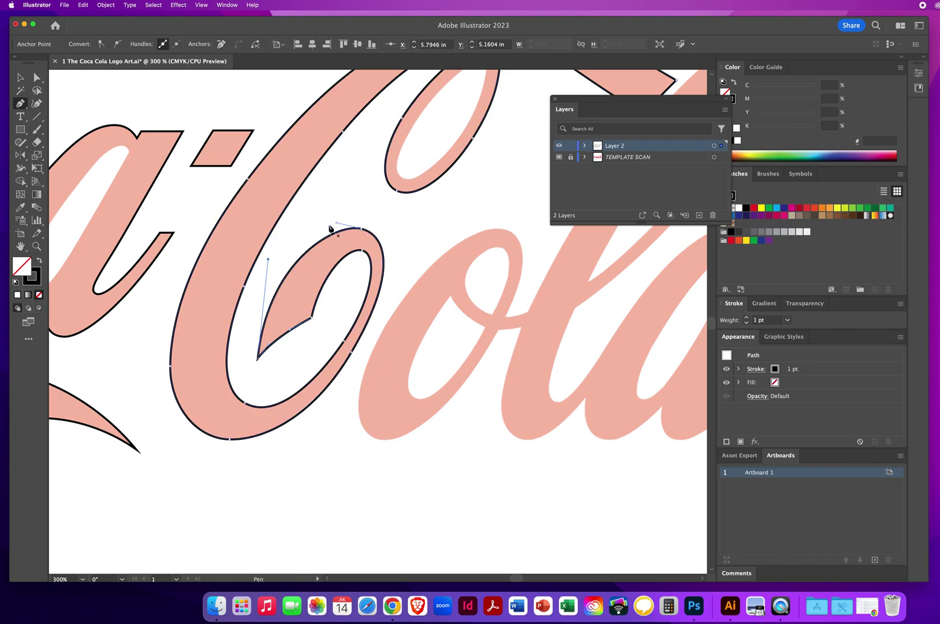
drag(322, 335, 246, 415)
drag(349, 427, 309, 359)
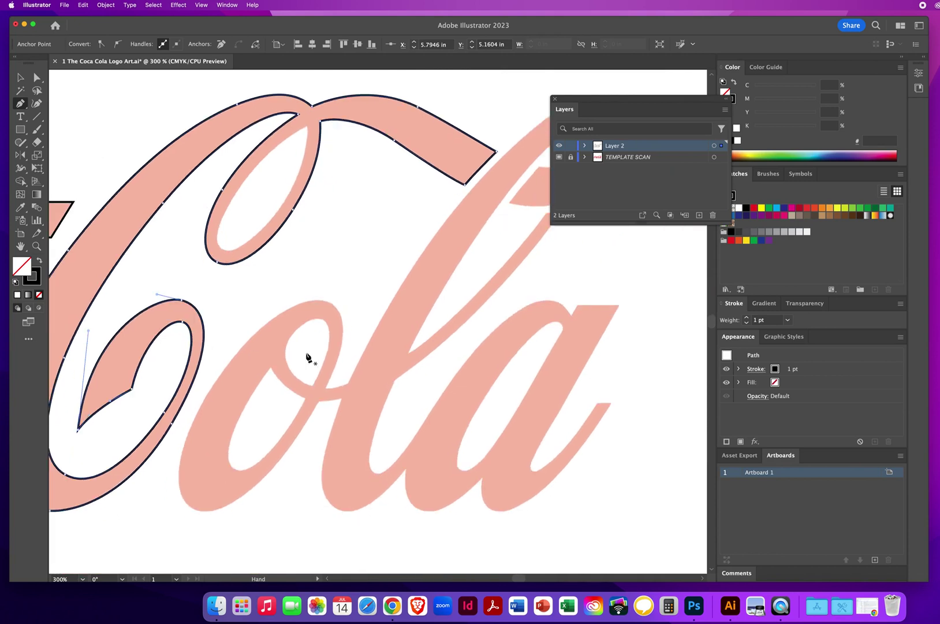
super+click(333, 261)
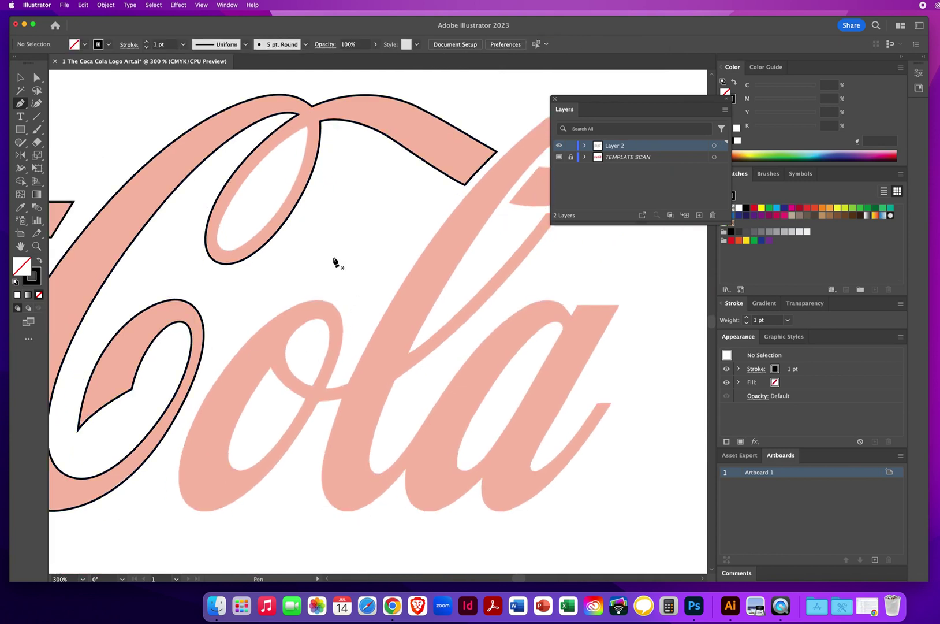
Step: Start a new path under the stroke joining o and l, and trace around the l's base to the notch before the a
scroll(294, 289, down, 5)
scroll(294, 289, right, 5)
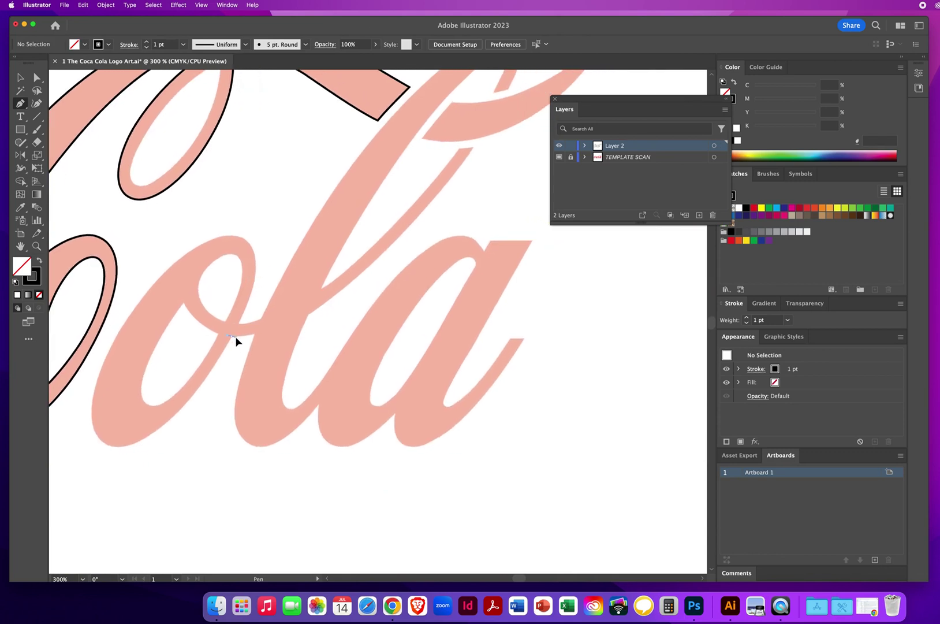
drag(235, 336, 236, 335)
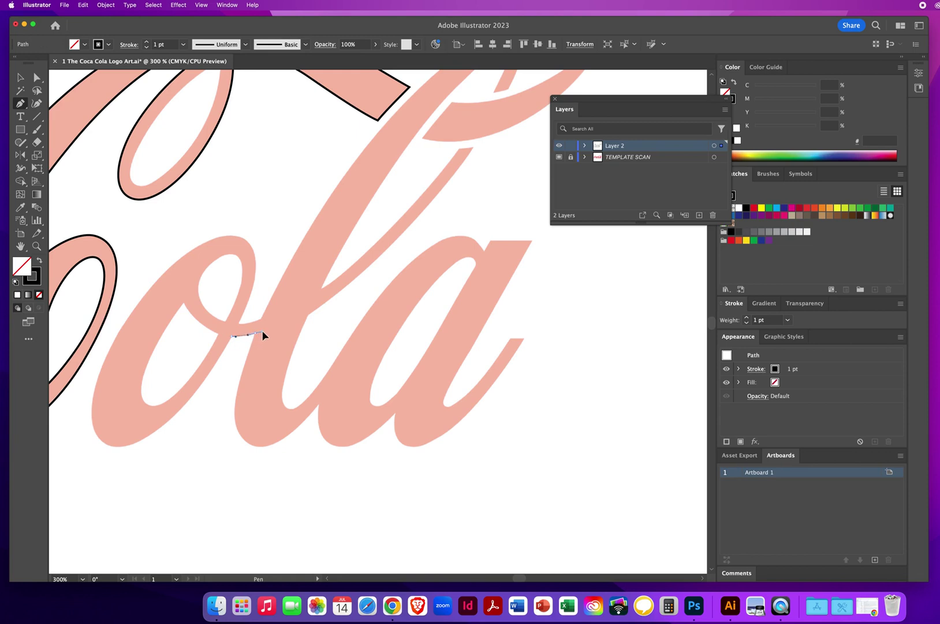
click(260, 333)
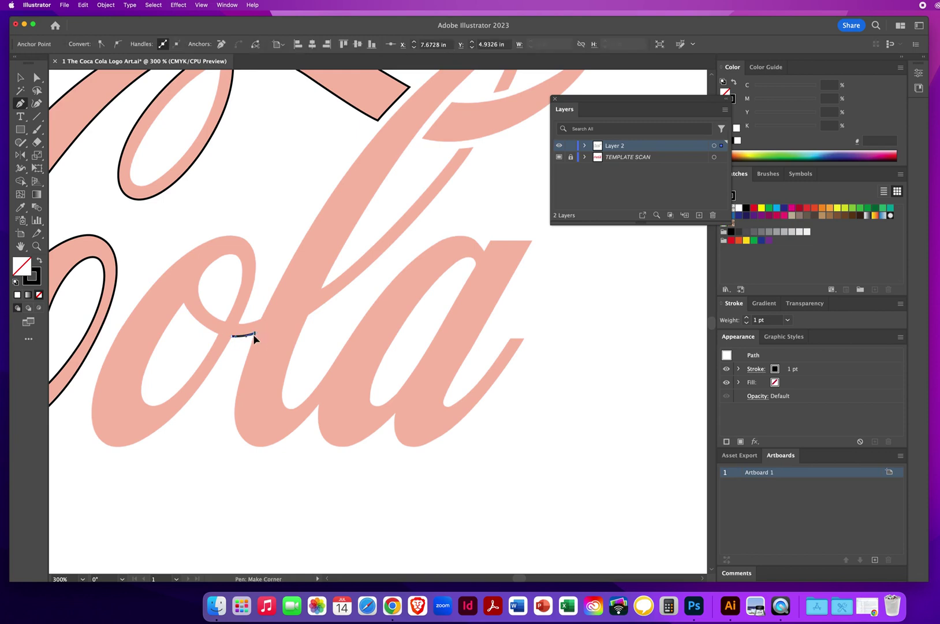
drag(232, 401, 232, 399)
drag(272, 449, 278, 449)
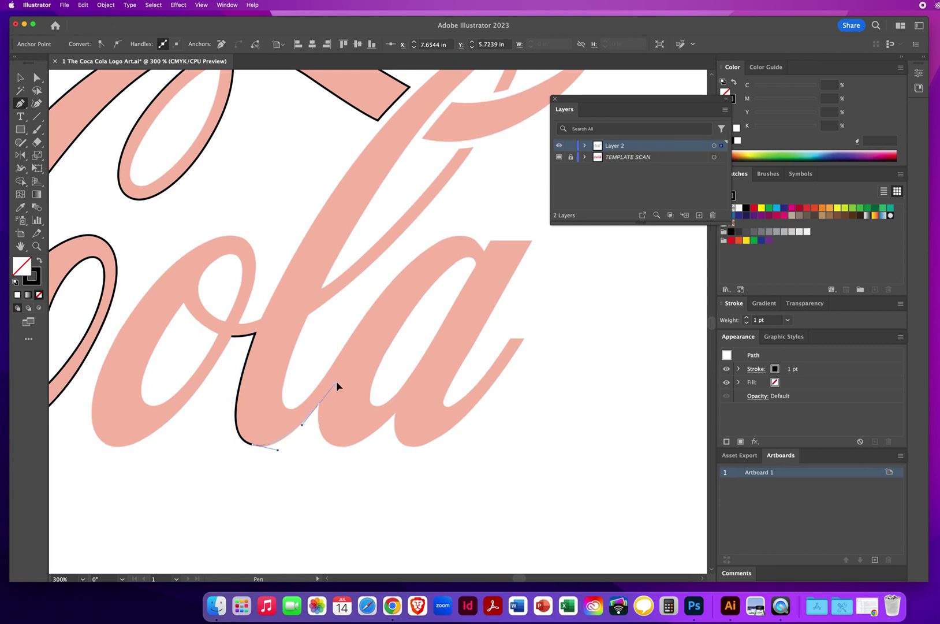
click(319, 404)
Step: Trace the two rounded bottoms of the final a, with a corner at the notch between them, up to the tail's tip
drag(317, 408, 359, 447)
drag(394, 411, 308, 377)
key(space)
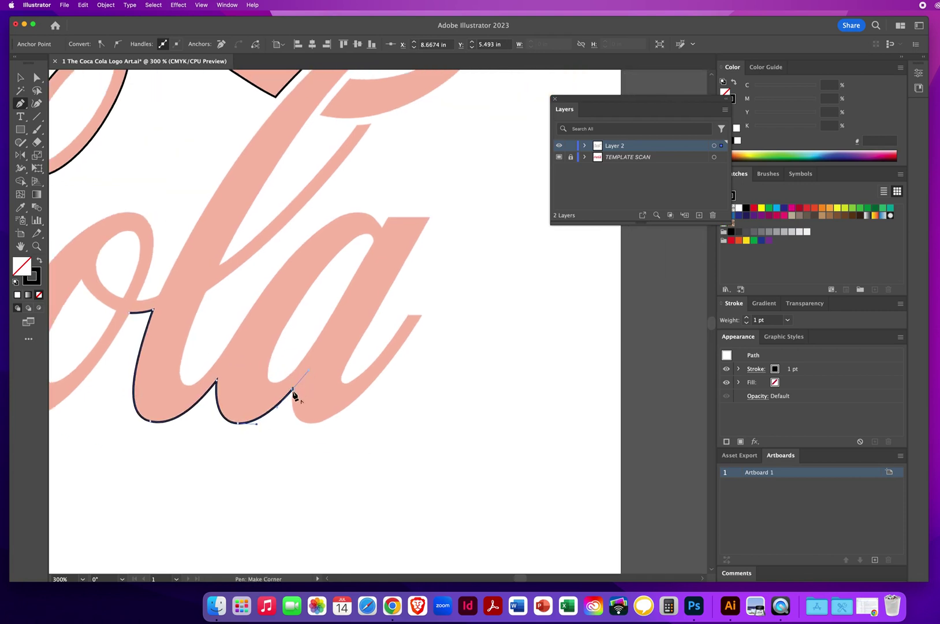
click(293, 389)
click(293, 407)
drag(312, 423, 329, 424)
drag(422, 316, 468, 237)
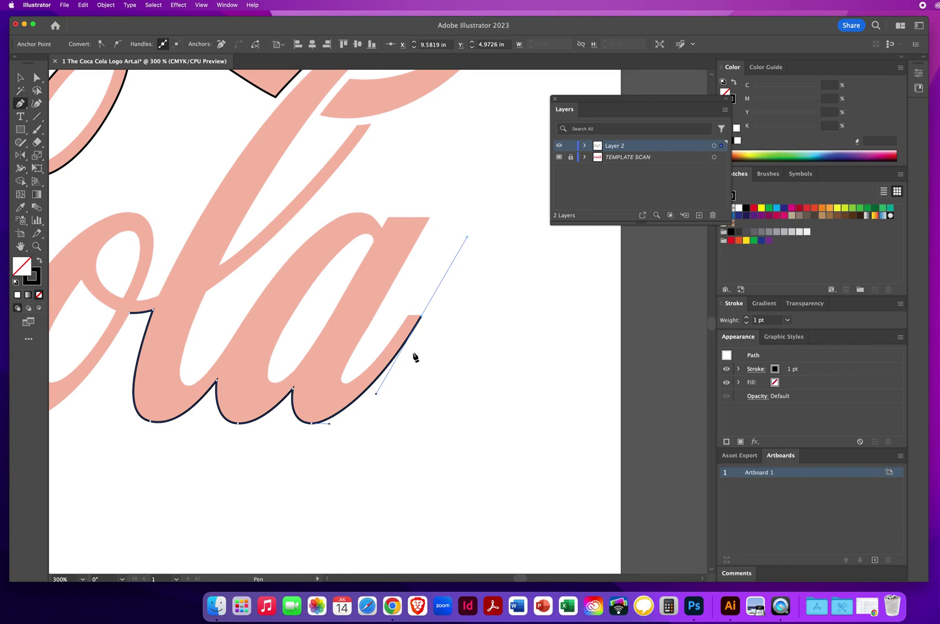
Step: Trace the flat tip and inner curve of the final a's tail, continuing up the stem to its upper outer corner
click(421, 315)
click(410, 316)
key(Escape)
drag(407, 316, 381, 363)
super+click(343, 386)
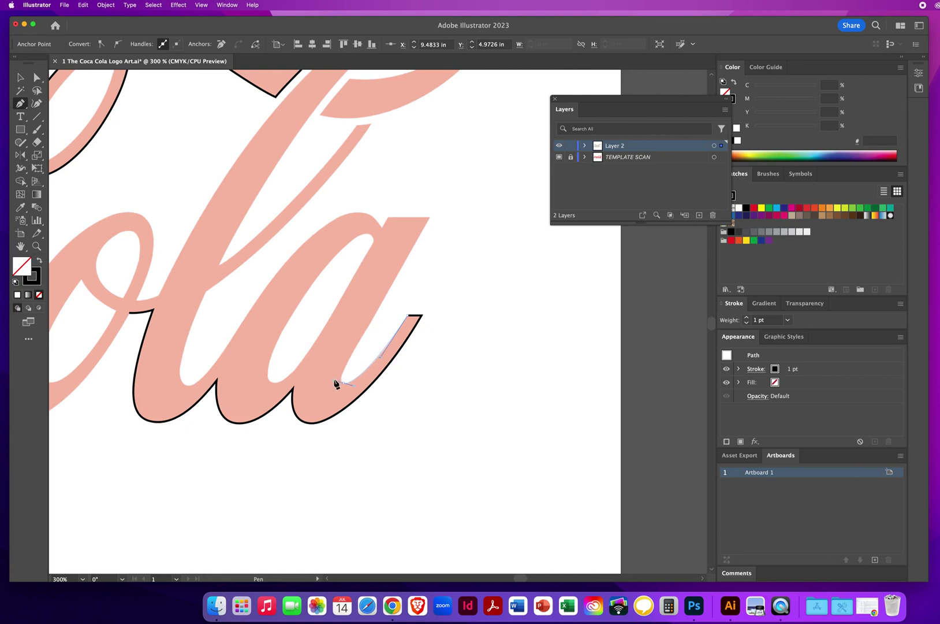
super+click(334, 382)
super+click(365, 334)
drag(372, 321, 445, 185)
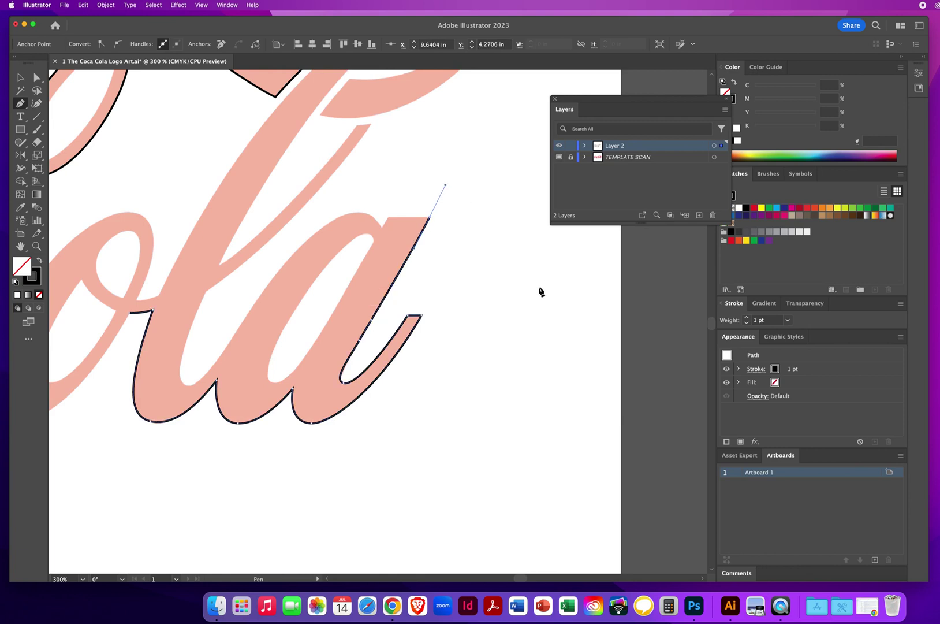
Step: Trace the flat top of the final a's stem, down into the notch and over the top of its bowl
click(430, 218)
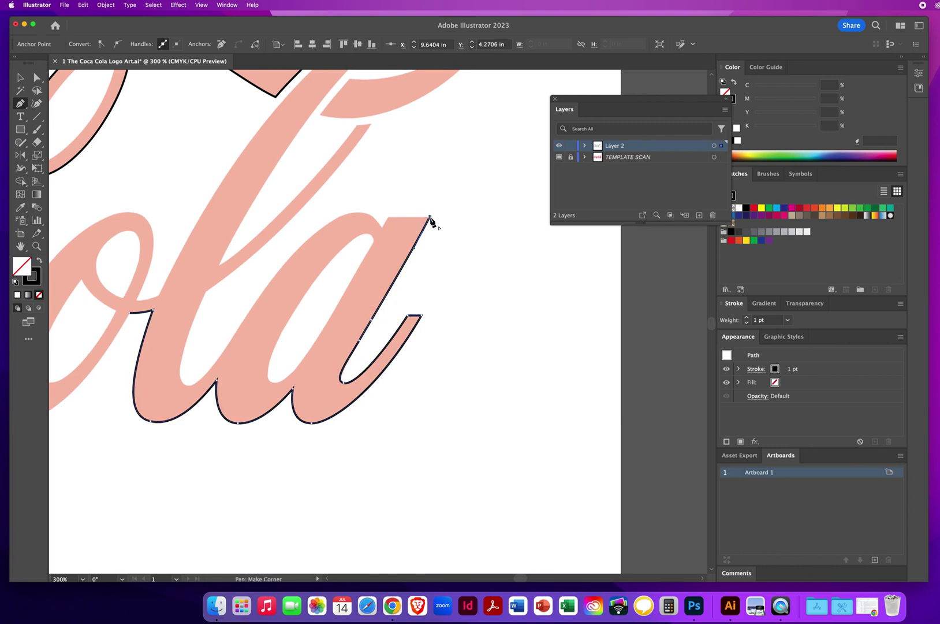
click(388, 217)
drag(419, 255, 521, 324)
click(489, 300)
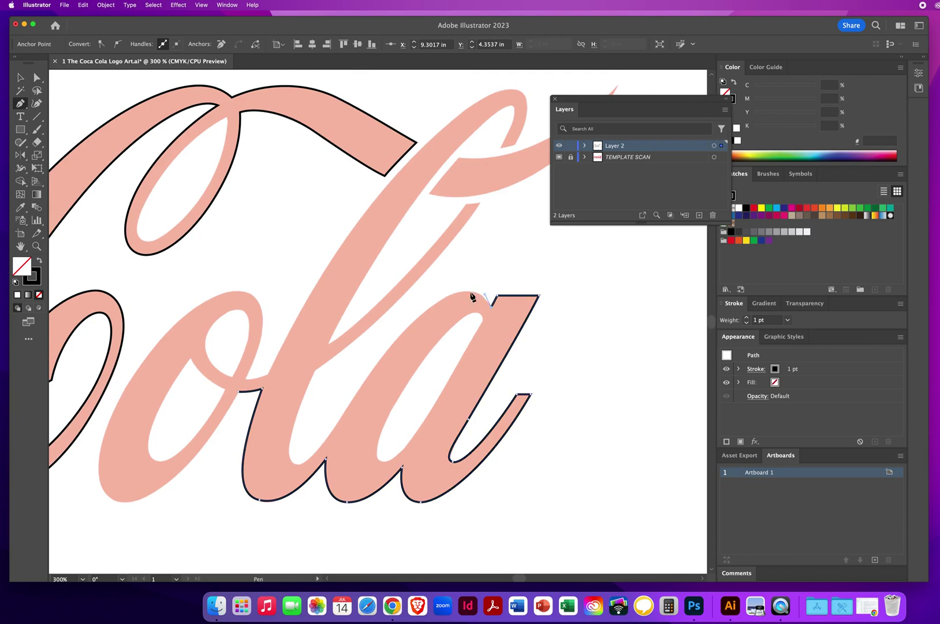
drag(463, 292, 448, 295)
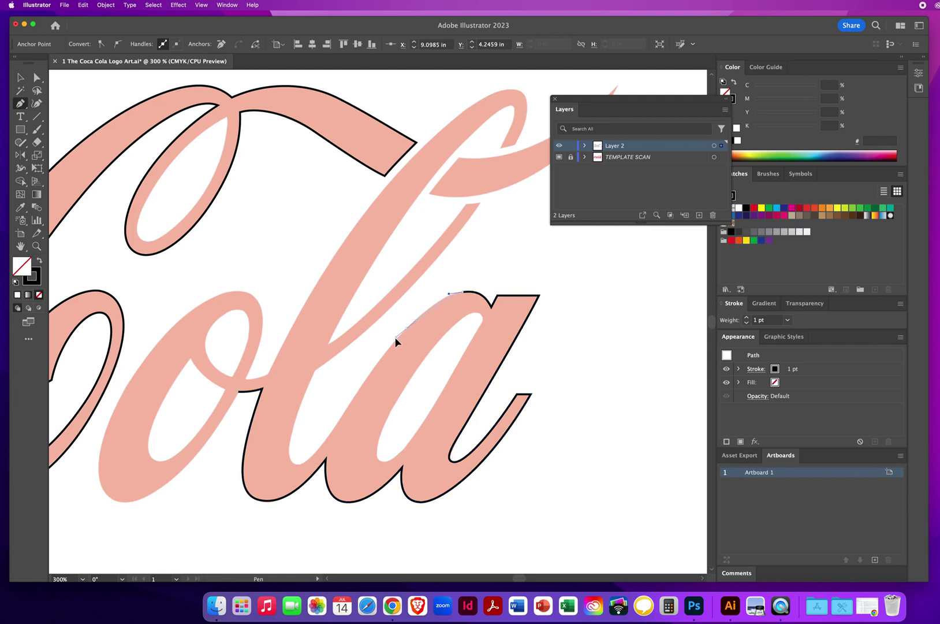
Step: Trace the outer curve of the final a down into its join with the l, continuing up the l's stem to a corner at the thin stroke
drag(405, 327, 361, 372)
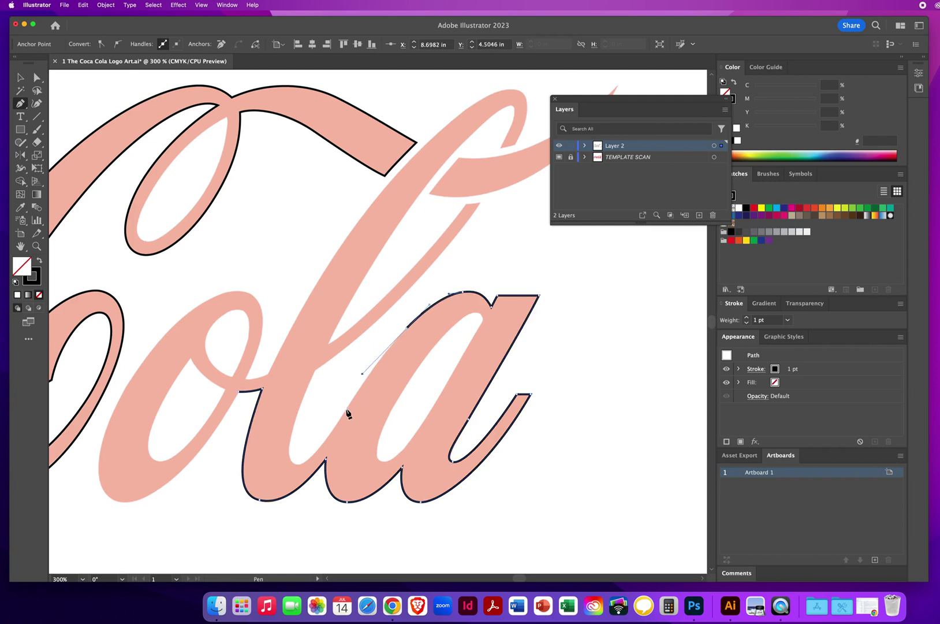
mouse_move(330, 440)
mouse_down()
mouse_move(298, 471)
mouse_move(284, 459)
mouse_up()
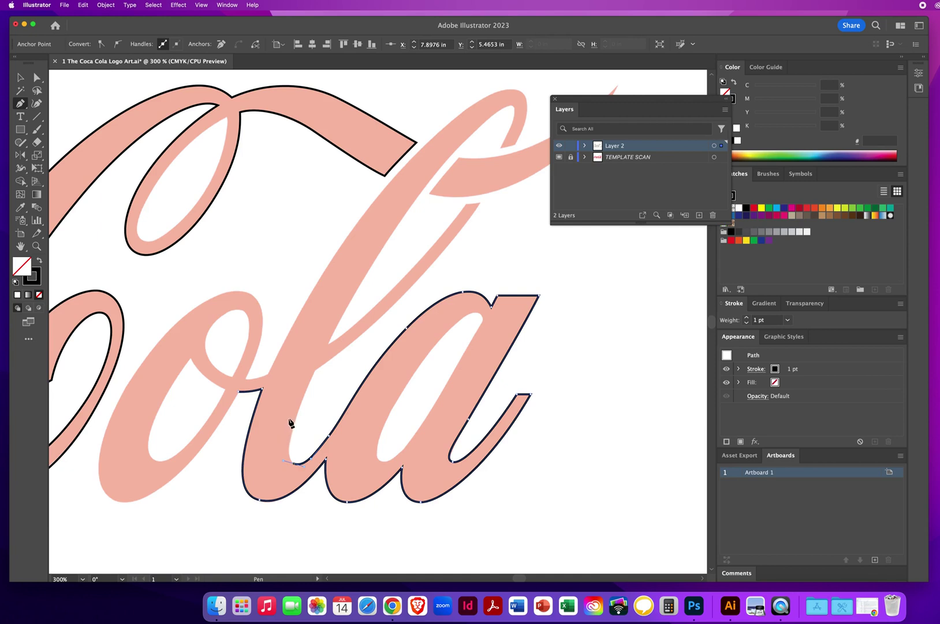
drag(315, 369, 342, 324)
scroll(358, 349, up, 3)
scroll(359, 348, right, 5)
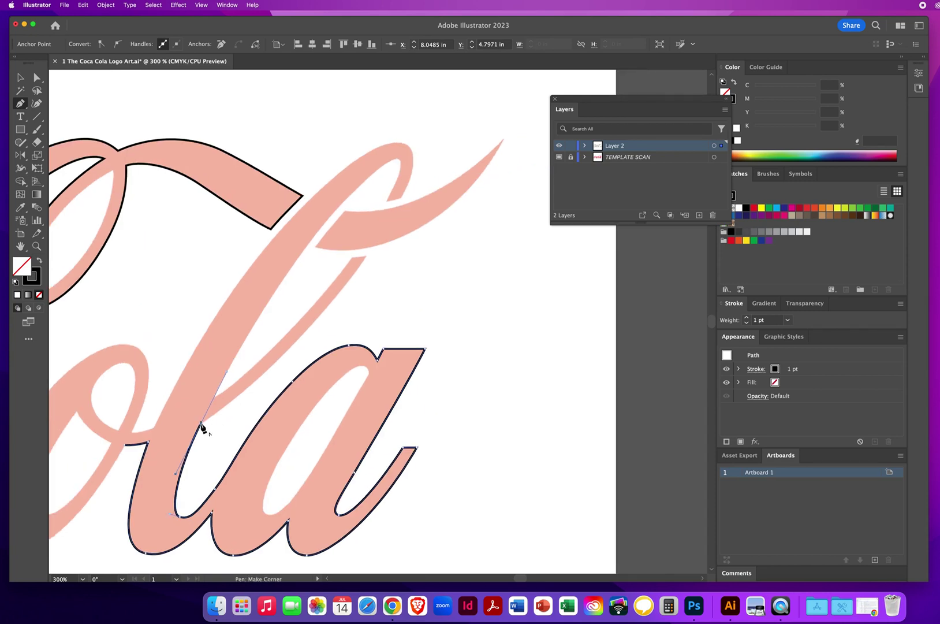
click(202, 422)
Step: Trace the lower edge of the l's thin upstroke and across its short flat tip
drag(226, 405, 227, 405)
drag(293, 345, 330, 311)
drag(368, 254, 382, 239)
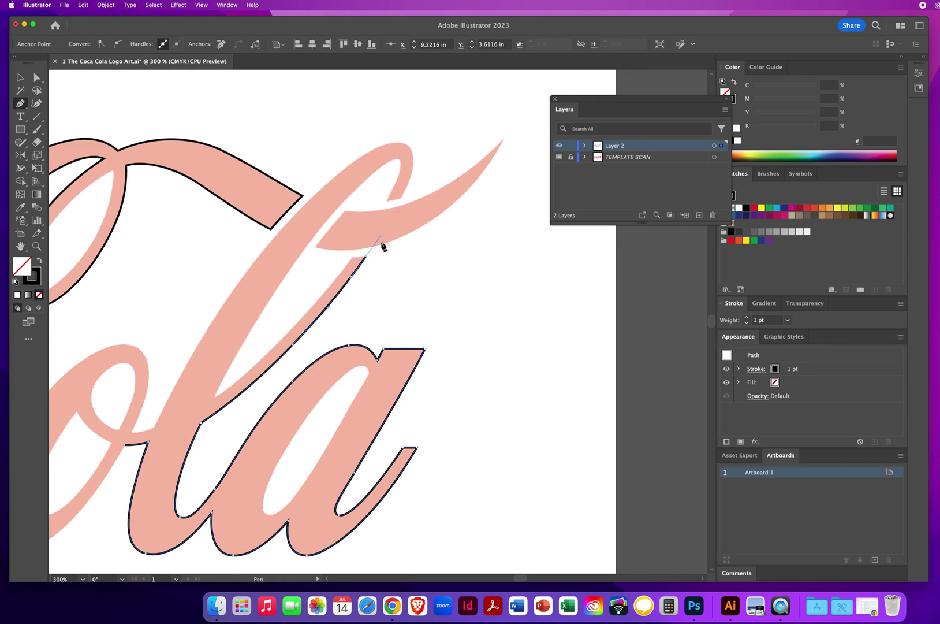
click(366, 258)
click(351, 258)
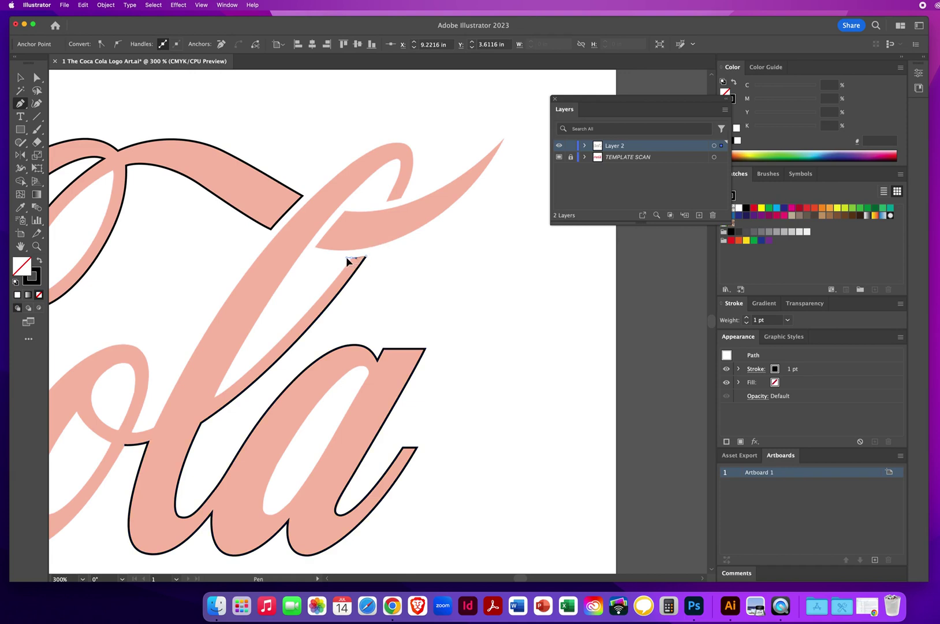
drag(345, 257, 344, 258)
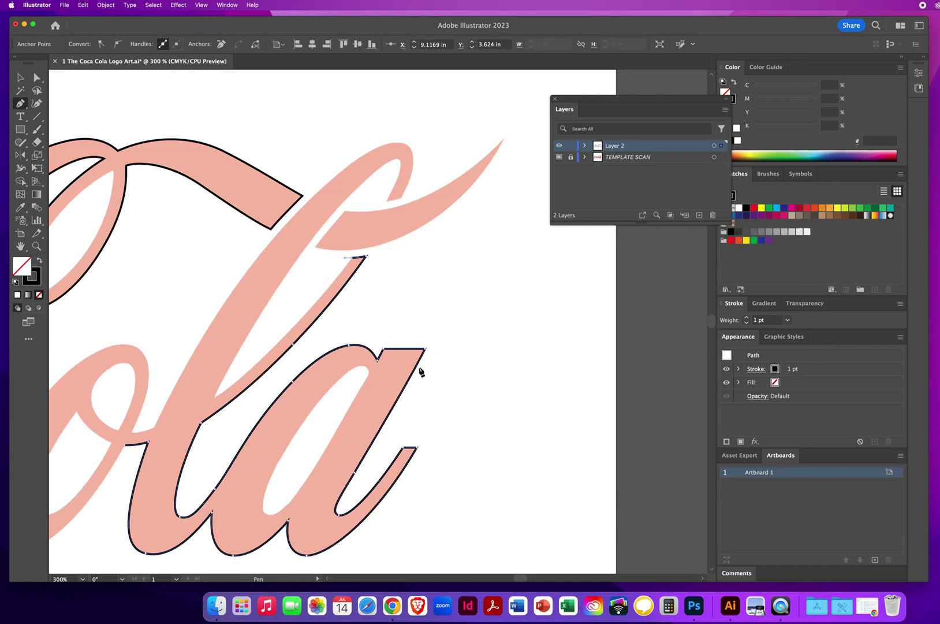
Step: Trace the upper edge of the l's thin upstroke back down to the sharp notch at the stem
drag(352, 258, 436, 227)
key(space)
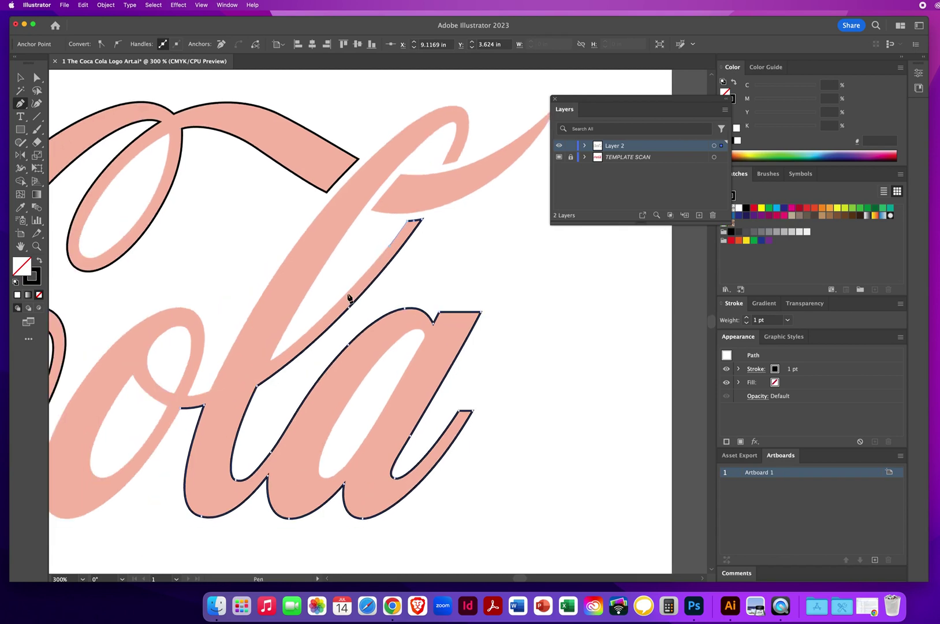
click(315, 331)
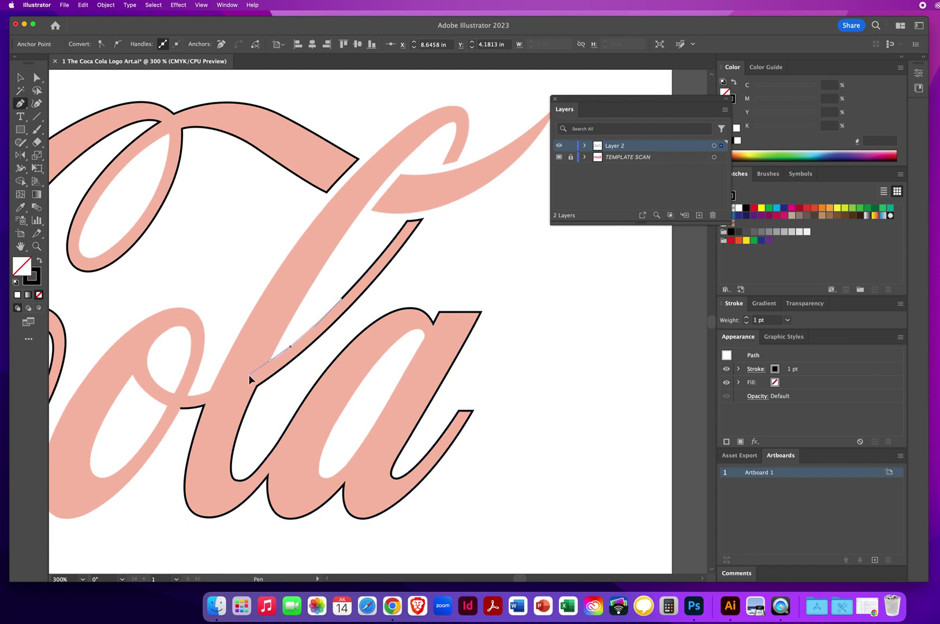
drag(244, 376, 297, 306)
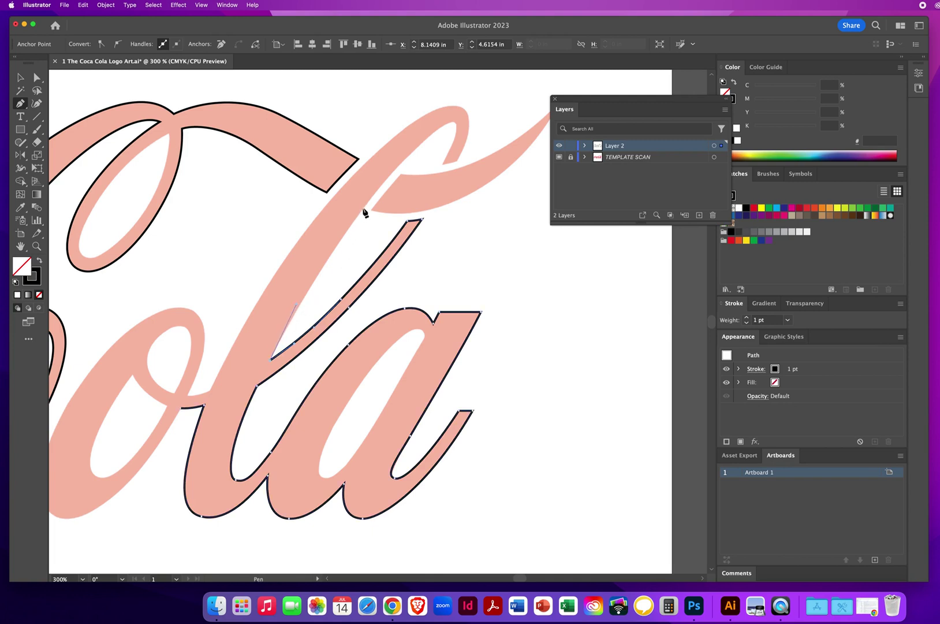
Step: Trace the l's inner stem edge up through the inside of its top hook and across the hook's flat end, with corners at both sides
click(391, 172)
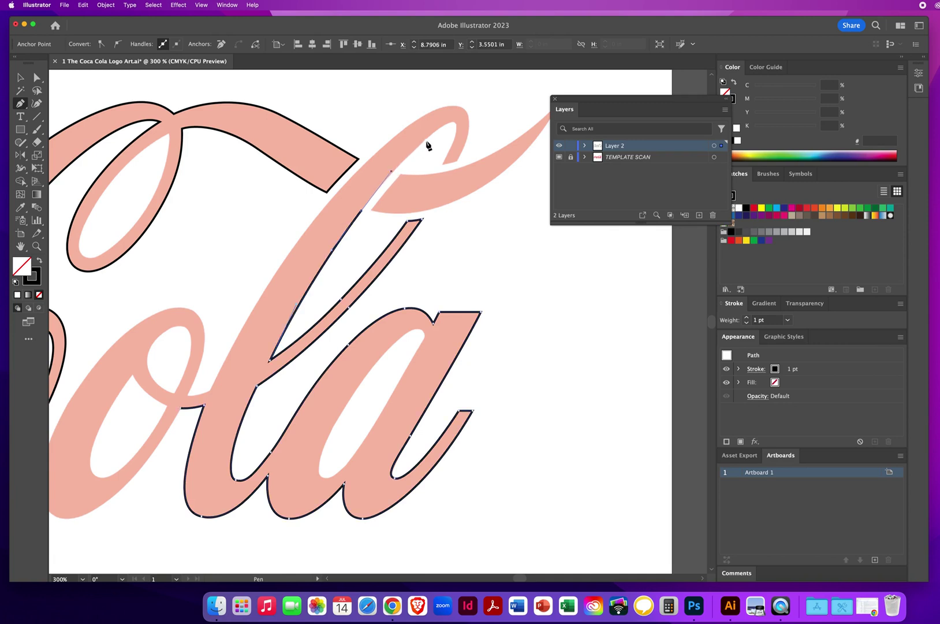
drag(431, 134, 436, 129)
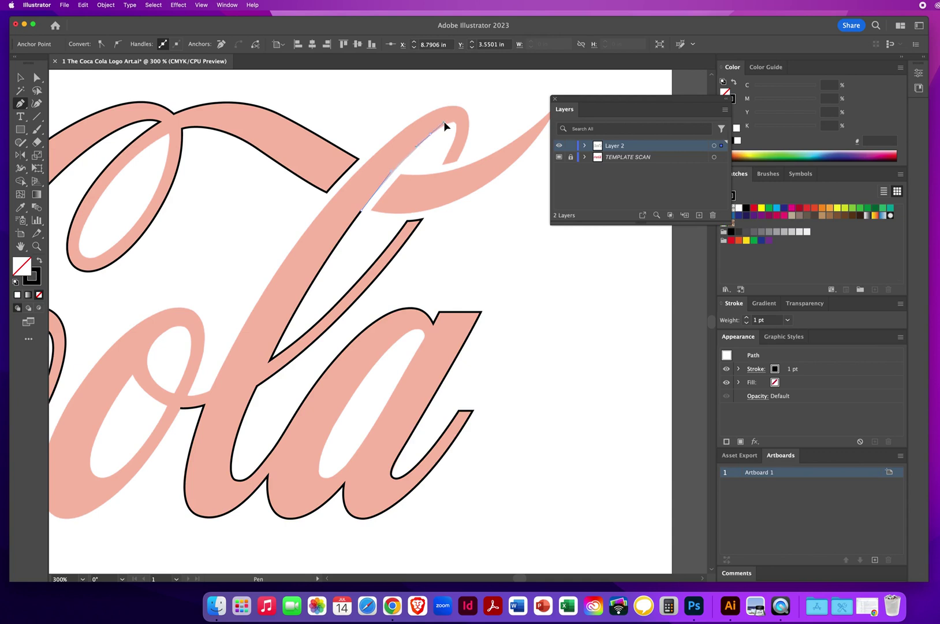
drag(444, 121, 444, 121)
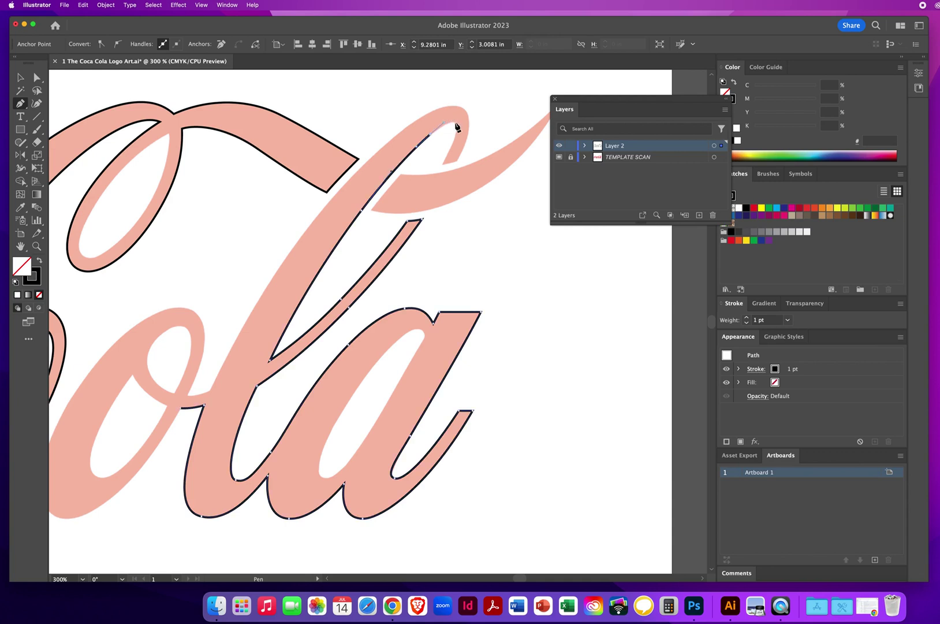
click(453, 123)
drag(442, 164, 429, 187)
click(443, 166)
drag(443, 247, 368, 357)
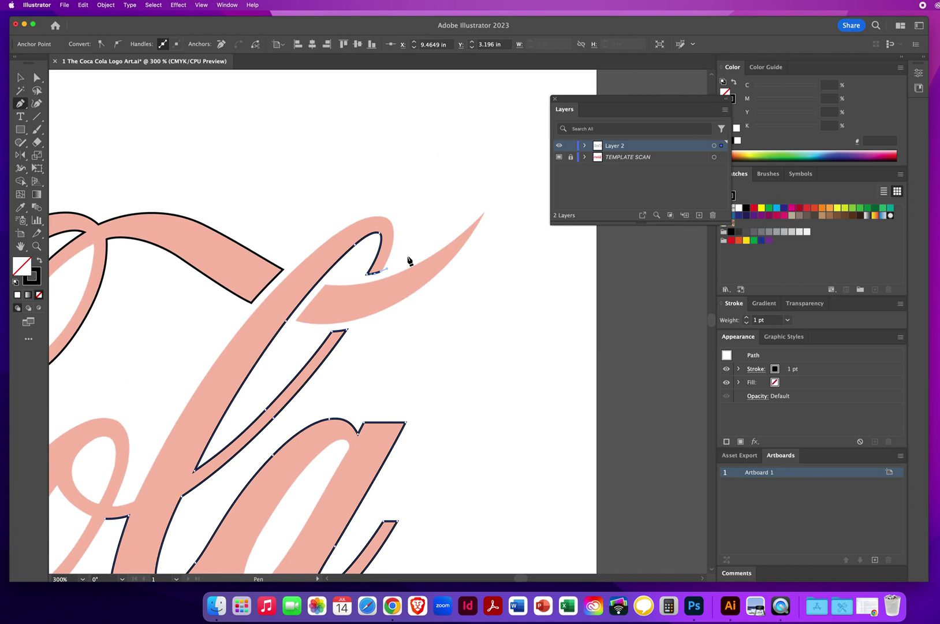
click(380, 271)
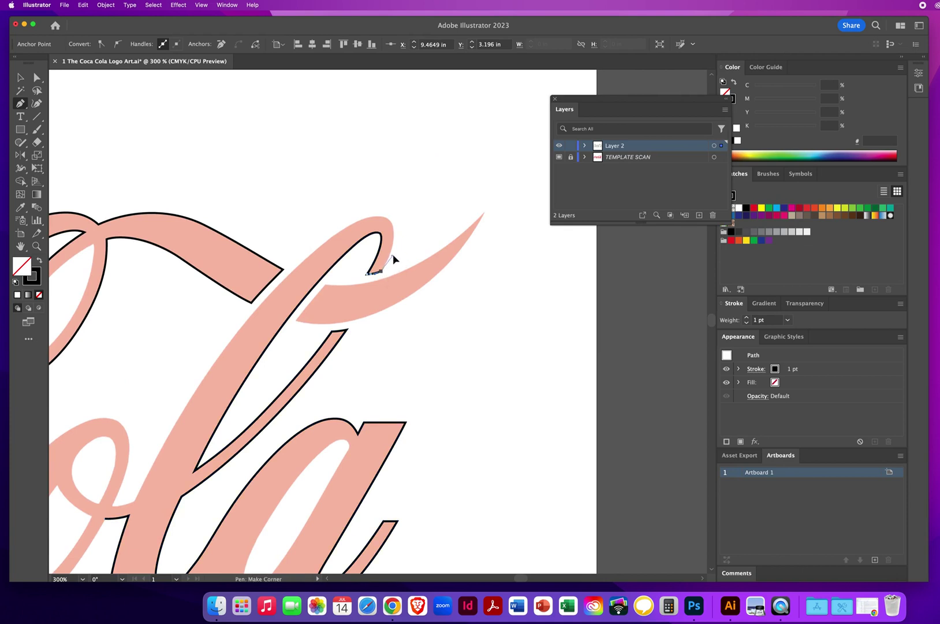
Step: Trace over the outside of the l's top hook and down the stem's outer edge to a corner at the stroke joining the o
drag(396, 247, 371, 211)
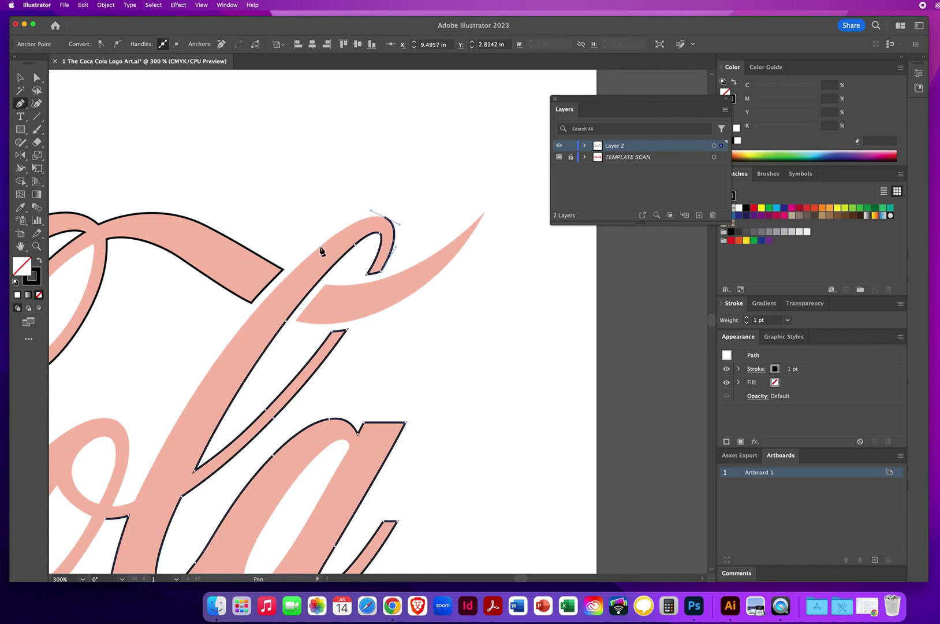
drag(322, 250, 297, 267)
key(space)
drag(354, 263, 374, 203)
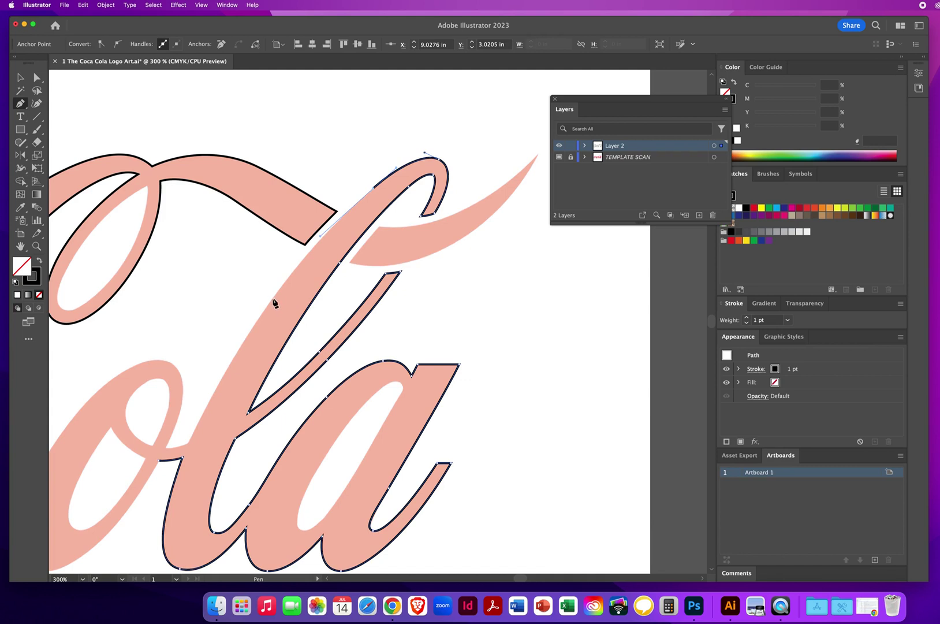
drag(283, 287, 243, 337)
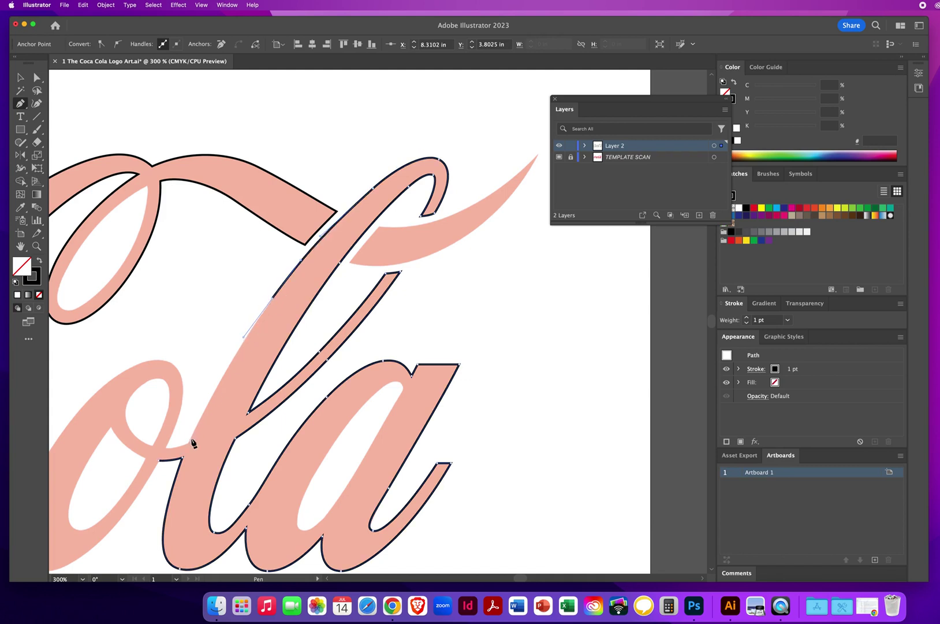
drag(188, 444, 164, 494)
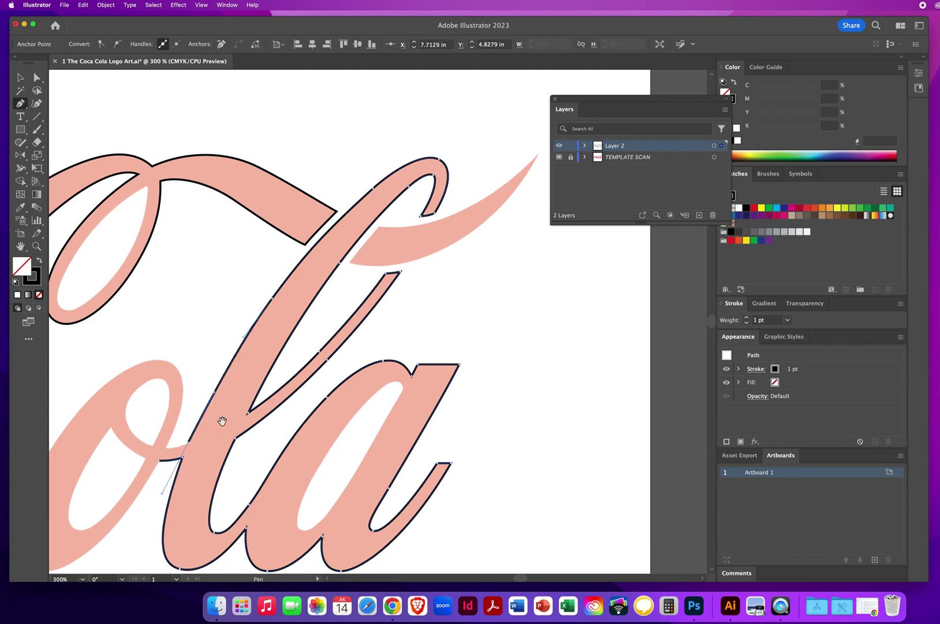
scroll(411, 349, left, 10)
scroll(411, 350, down, 4)
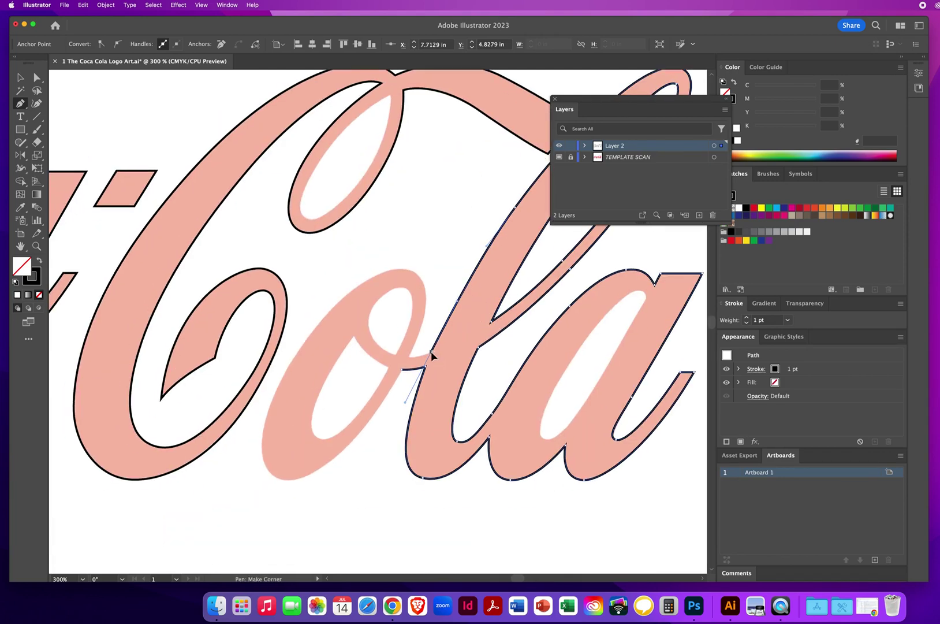
click(431, 352)
Step: Trace the upper edge of the joining stroke and around the outside of the o, closing the path at its starting point
click(409, 361)
drag(408, 356, 429, 319)
drag(416, 273, 401, 261)
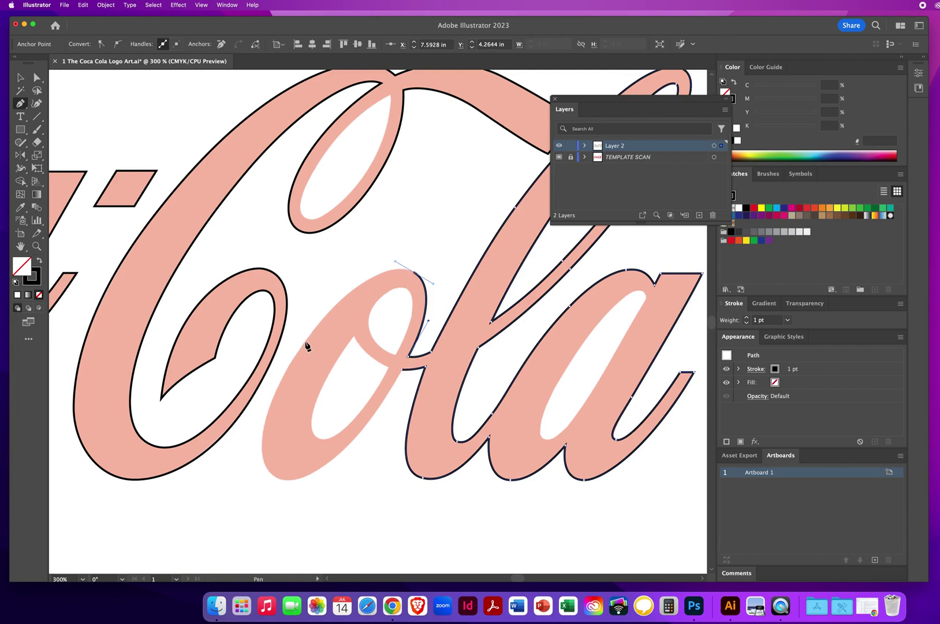
drag(305, 345, 250, 413)
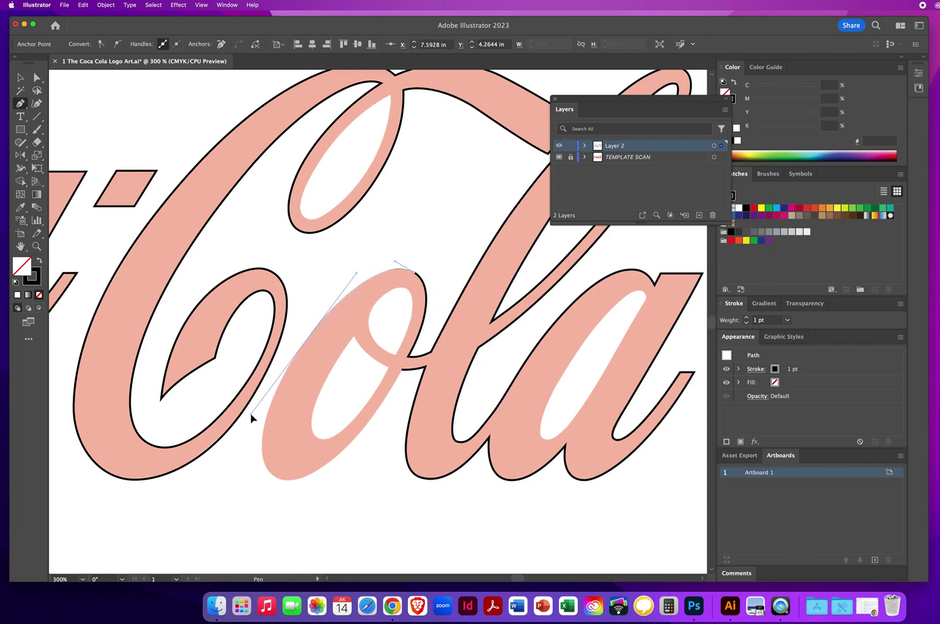
drag(303, 343, 253, 414)
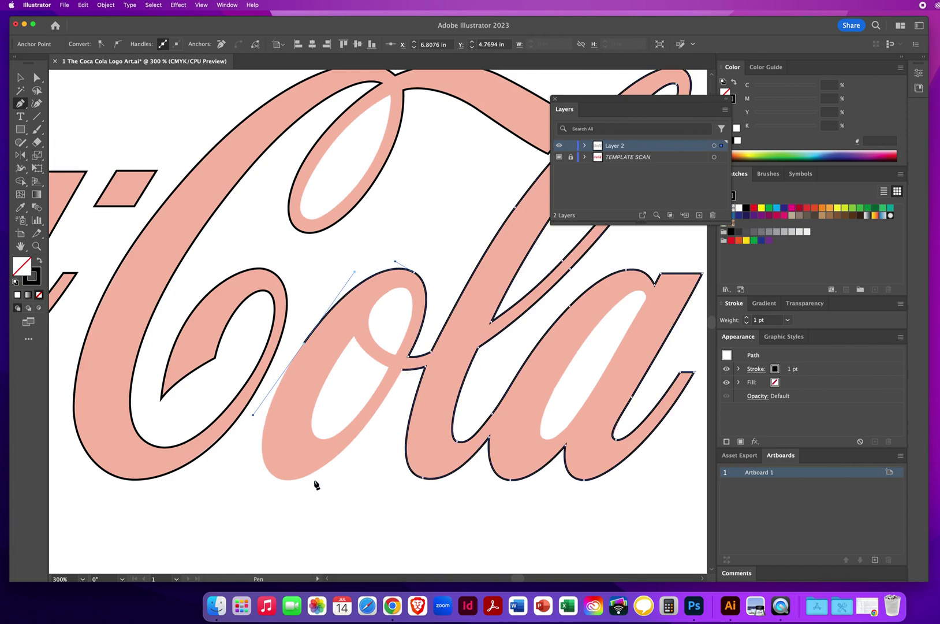
drag(277, 478, 299, 491)
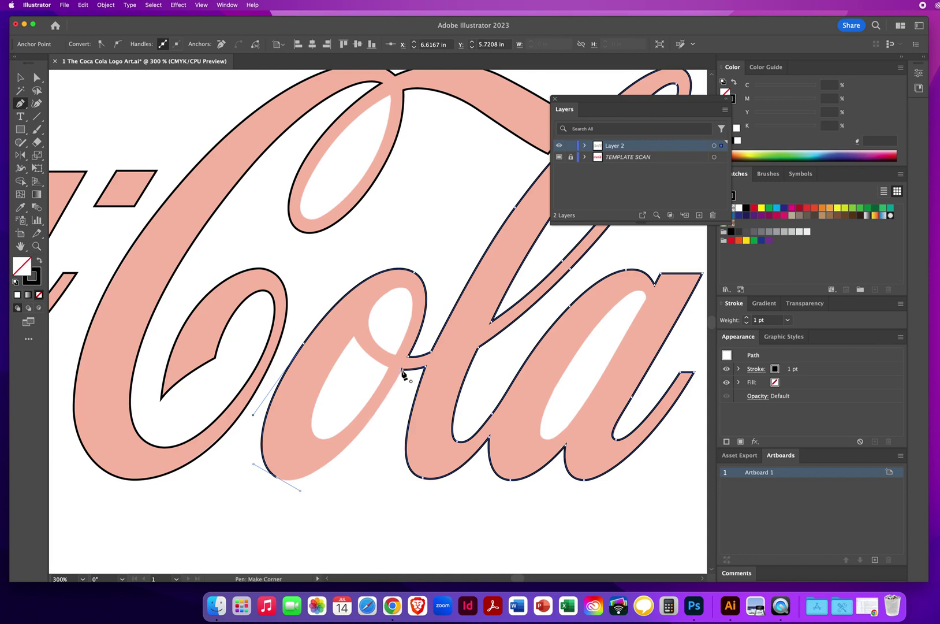
click(403, 369)
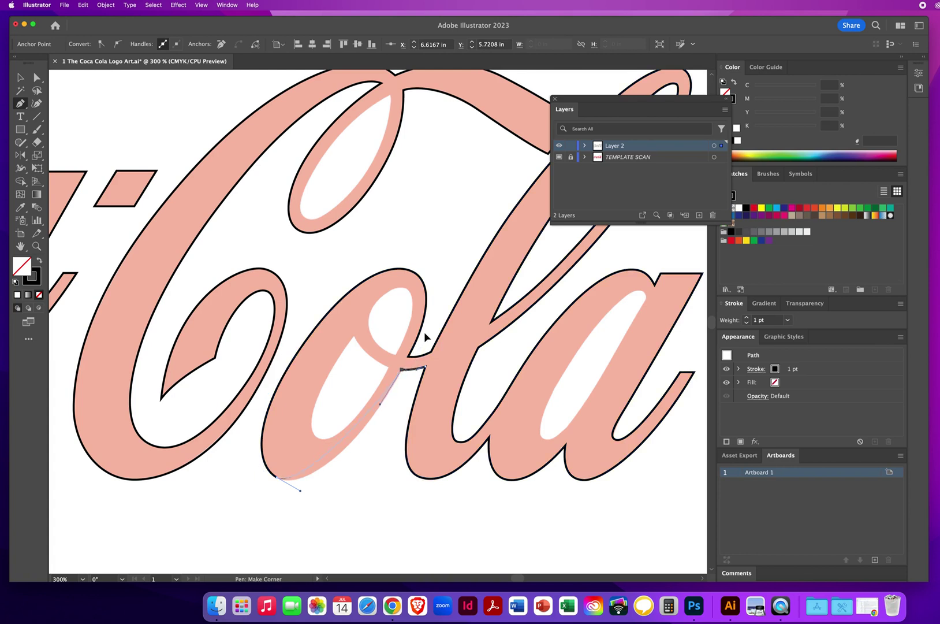
Step: Draw a closed path around the separate swash beside the l's hook, with curved long edges, a sharp outer tip and a short inner end
drag(435, 313, 168, 408)
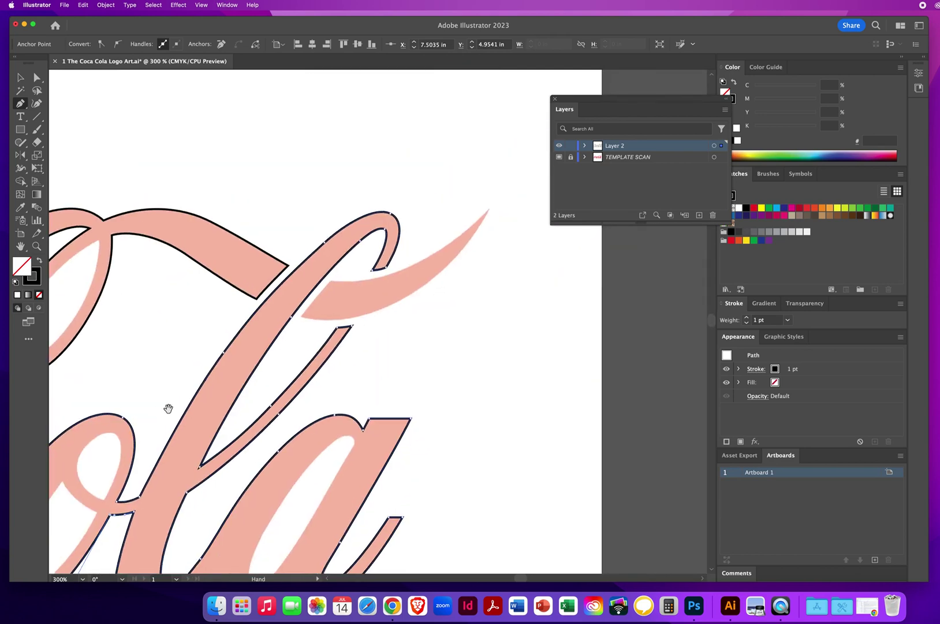
super+click(288, 203)
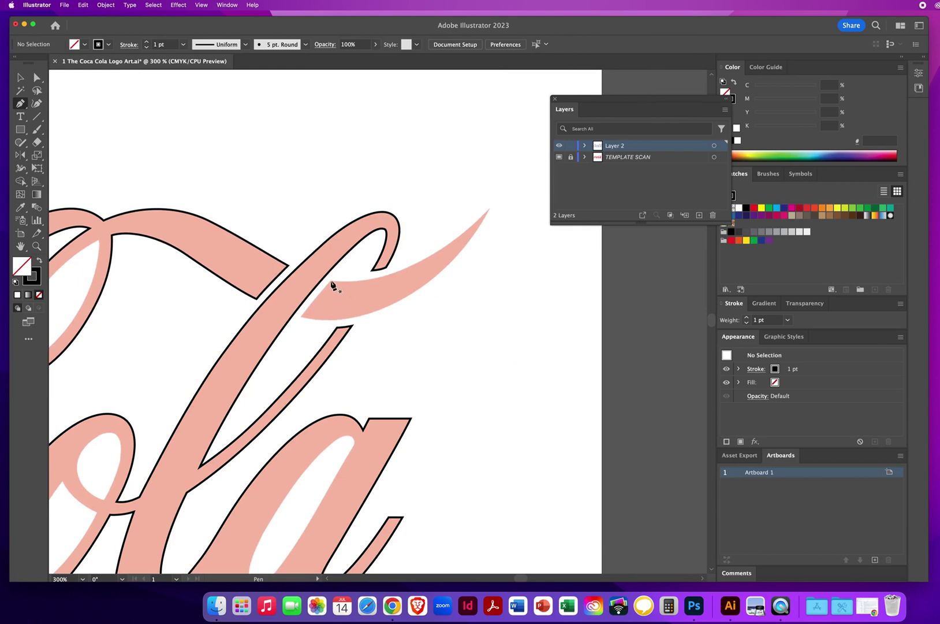
drag(365, 289, 367, 289)
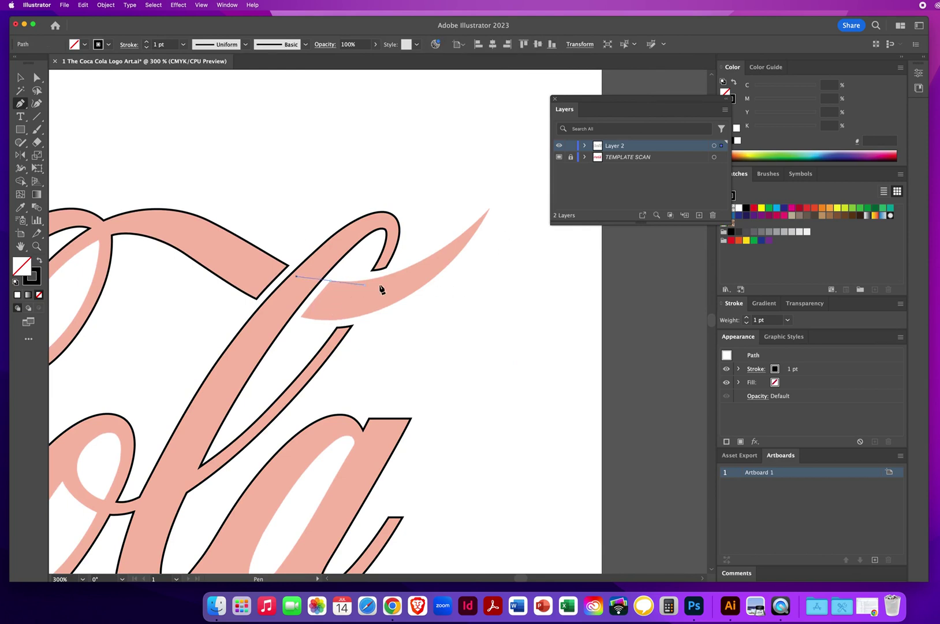
drag(490, 212, 562, 149)
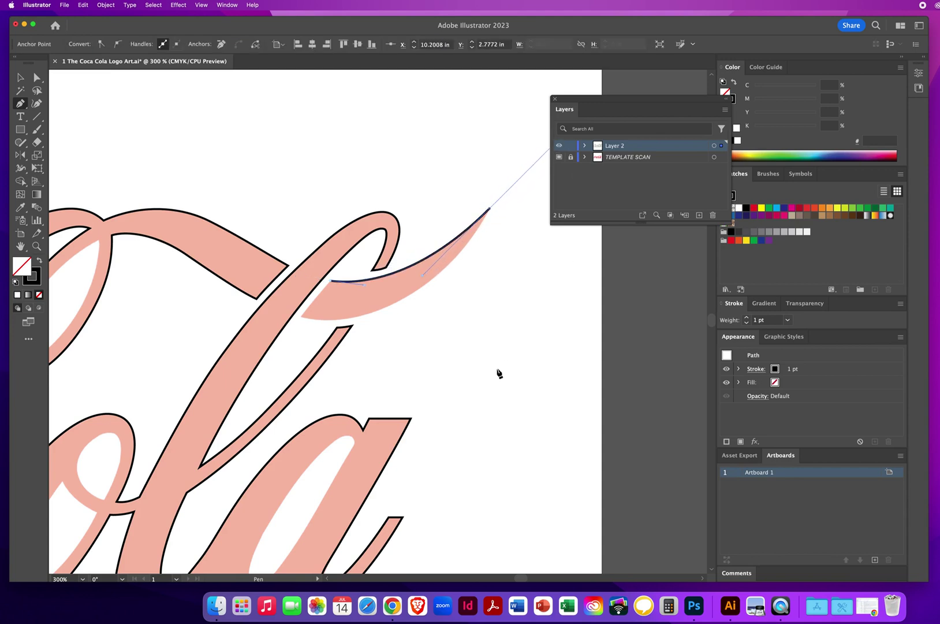
click(489, 211)
drag(487, 214, 452, 277)
click(302, 317)
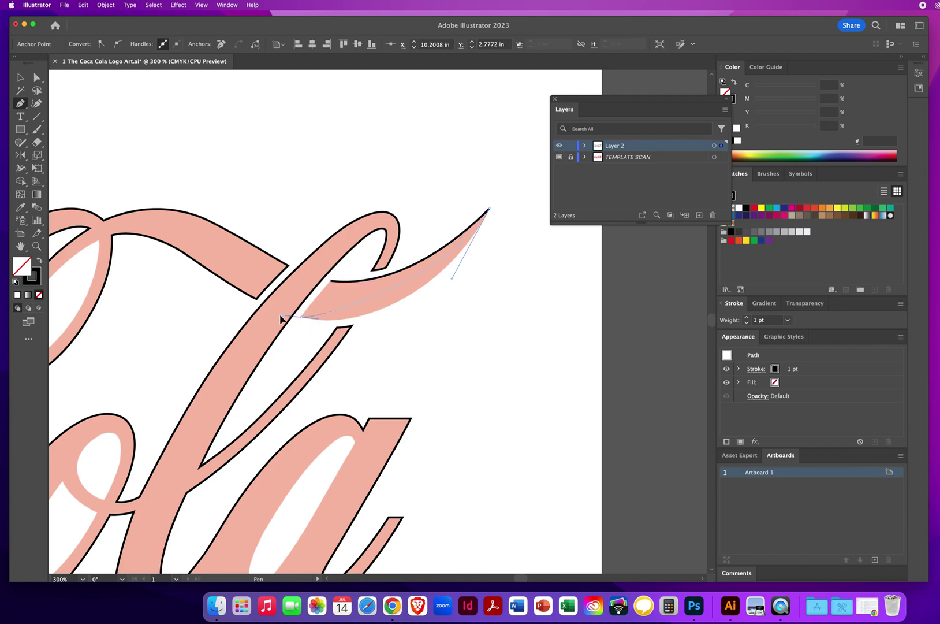
drag(281, 319, 218, 304)
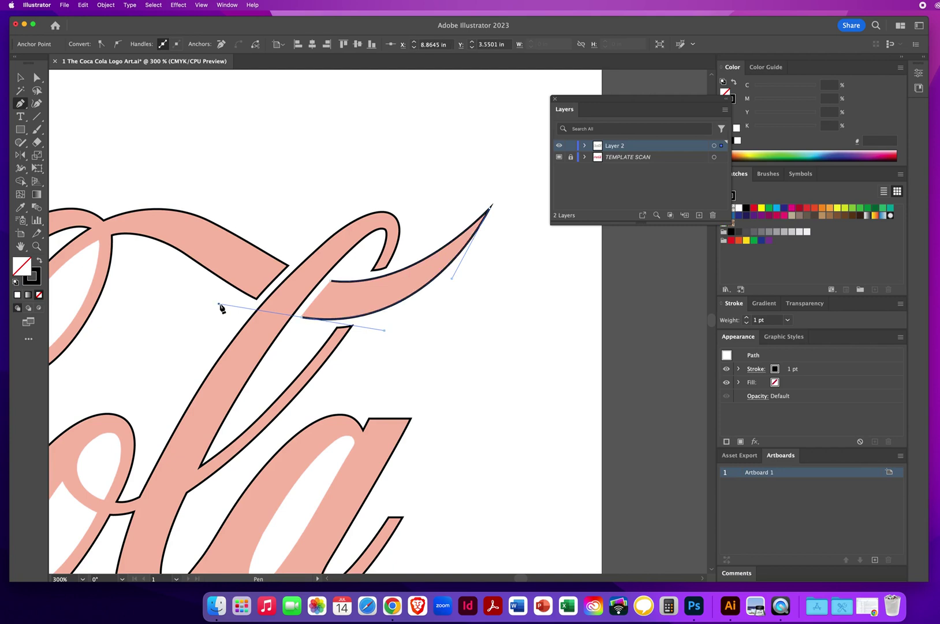
click(302, 317)
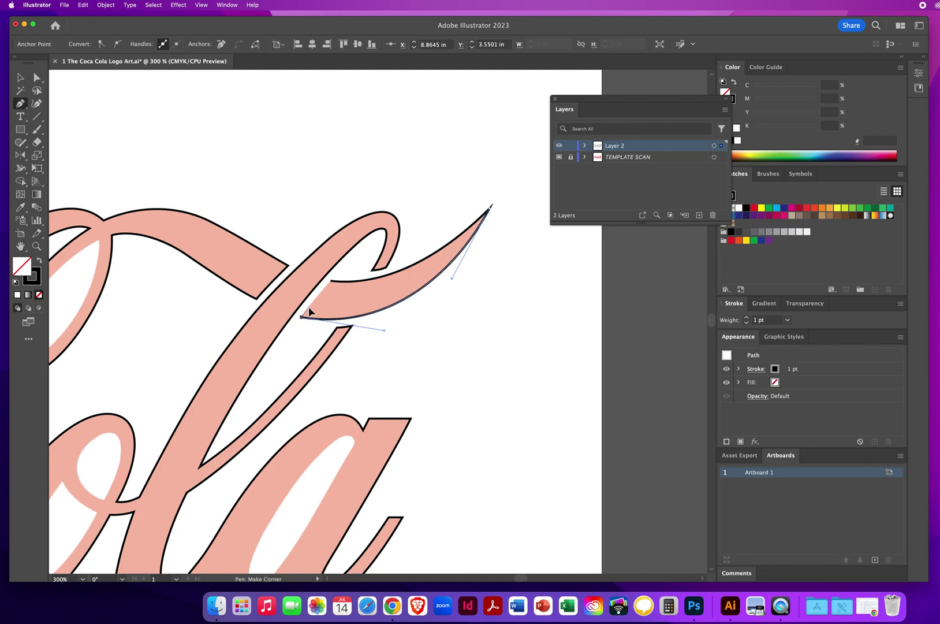
click(331, 282)
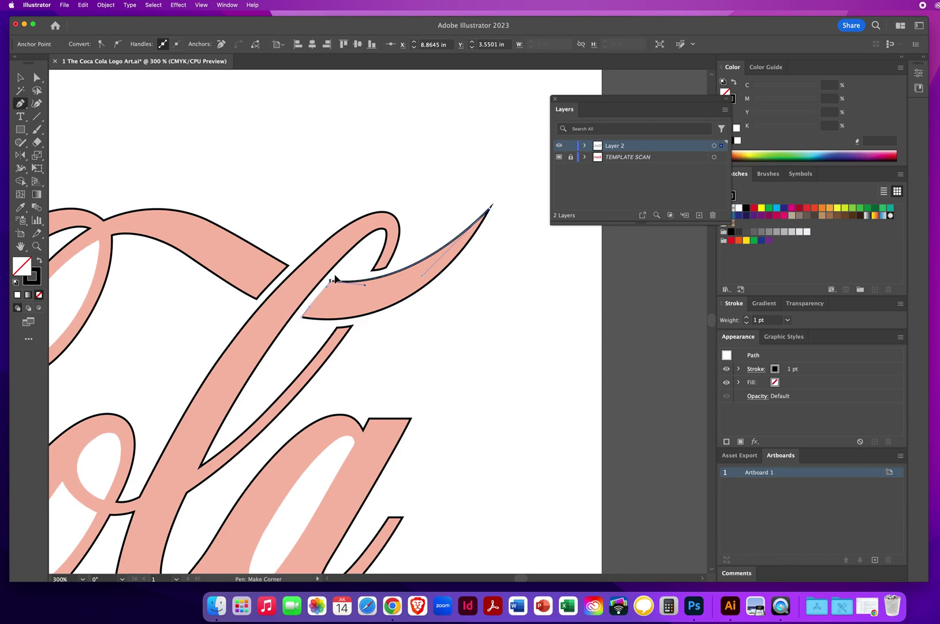
Step: Review the whole traced logo on the artboard at 100% zoom
click(36, 246)
alt+click(342, 392)
alt+click(343, 393)
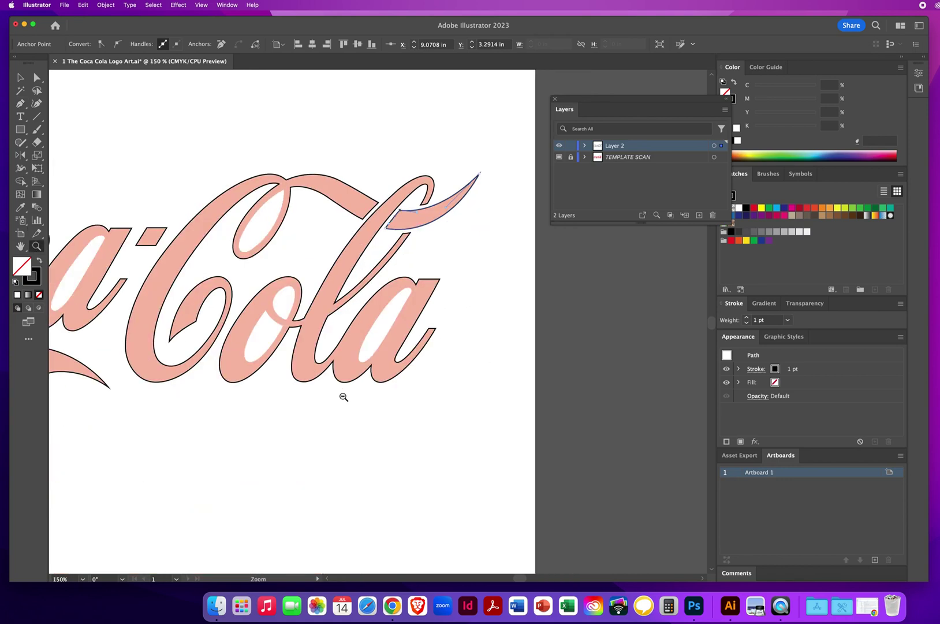
scroll(350, 389, left, 10)
scroll(350, 389, up, 3)
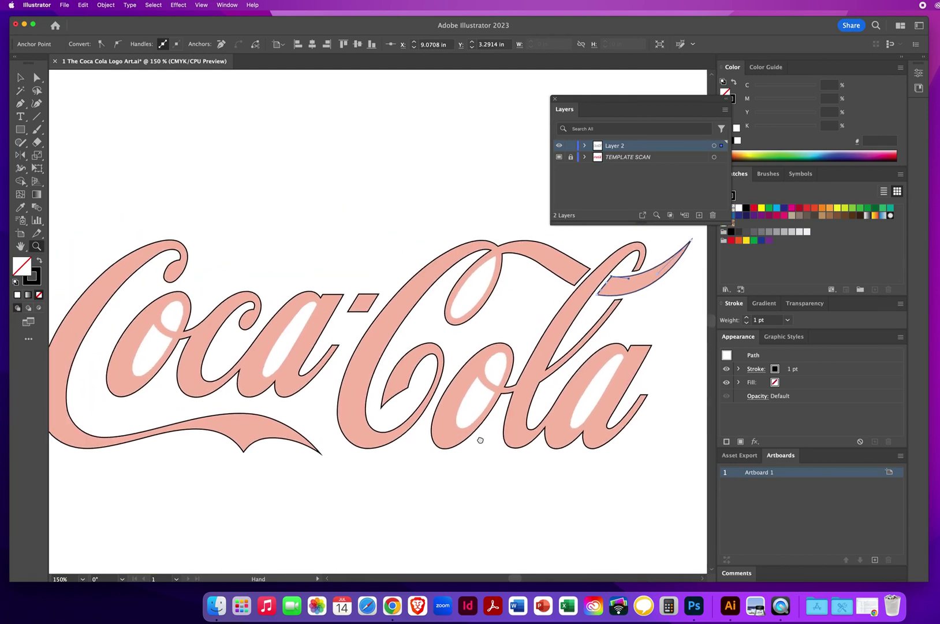
alt+click(399, 346)
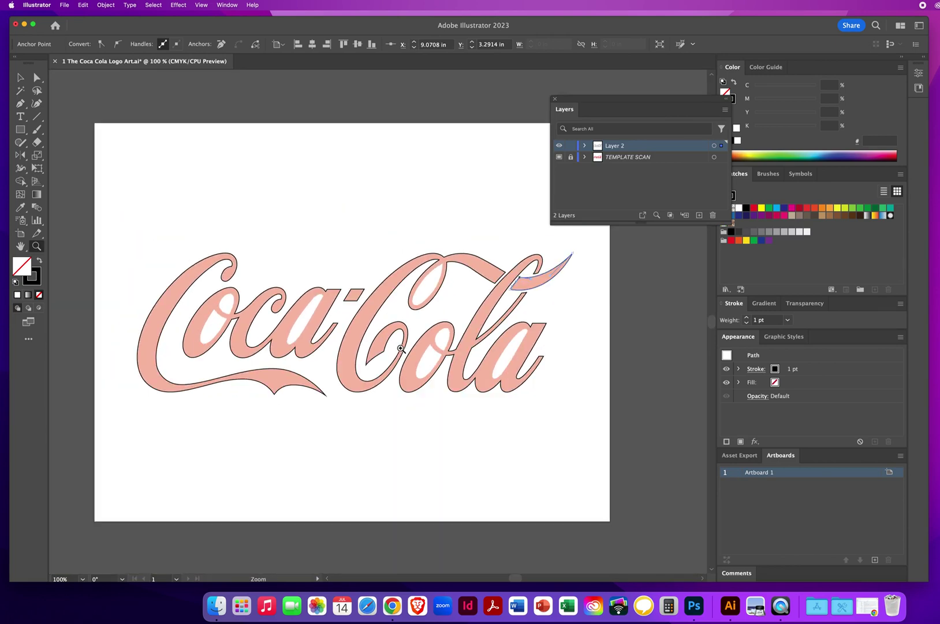
Step: Trace the upper counter of the o in Coca as a closed curved path with a corner at its lower tip
click(265, 319)
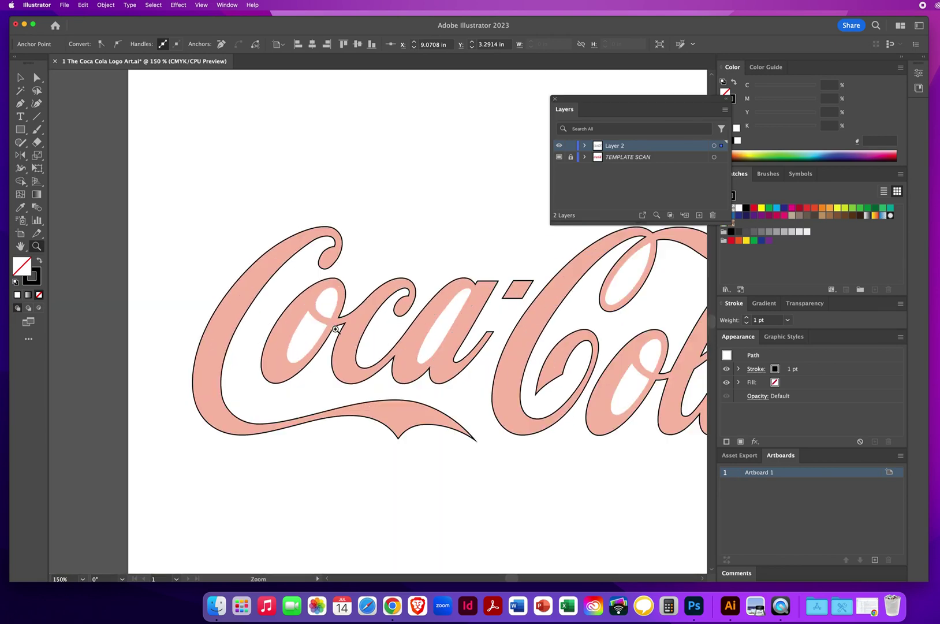
click(350, 335)
click(366, 310)
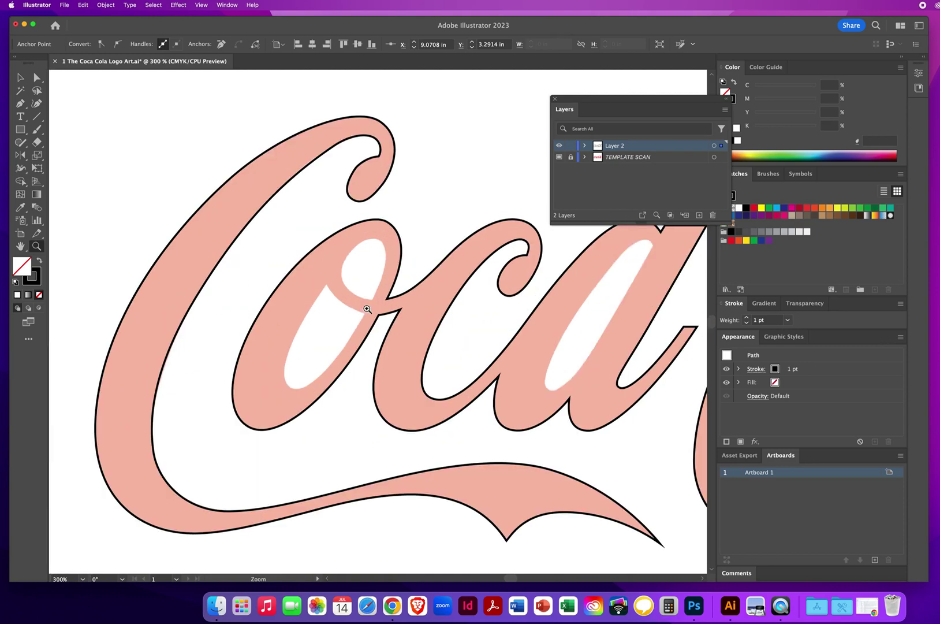
key(super+equal)
key(p)
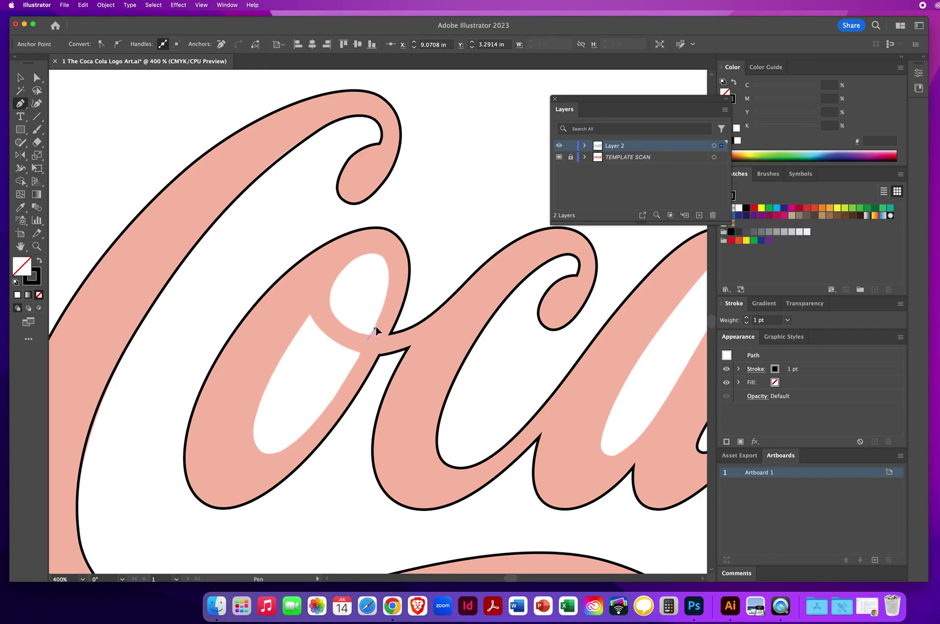
drag(386, 305, 390, 299)
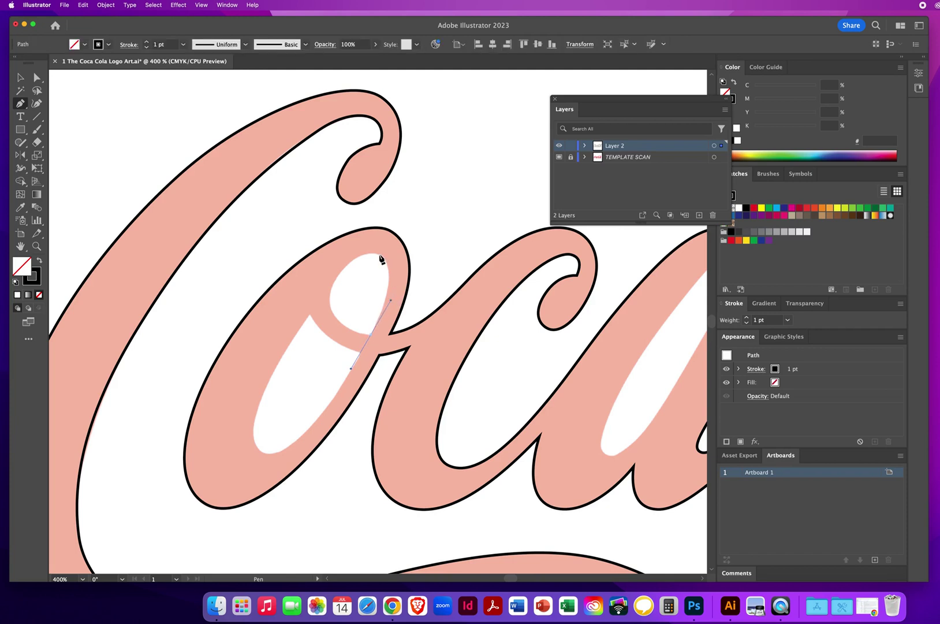
drag(379, 254, 364, 246)
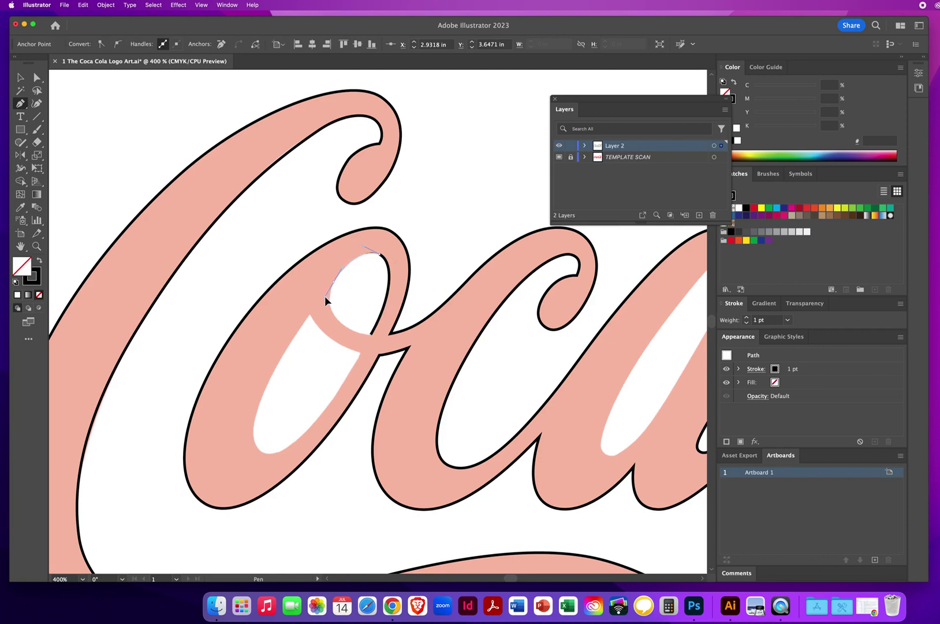
drag(335, 283, 325, 297)
drag(343, 328, 384, 335)
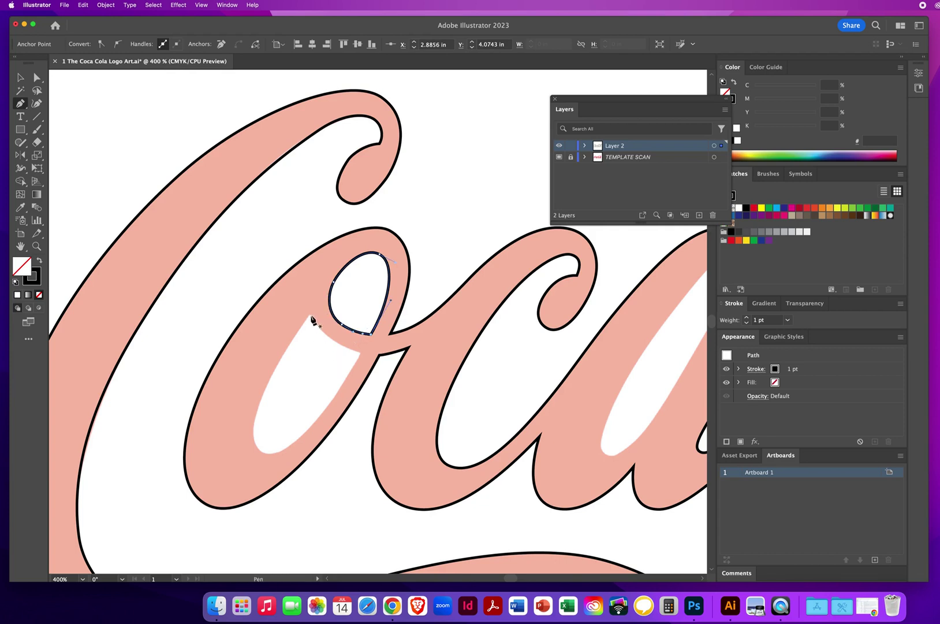
Step: Trace the lower counter of the o in Coca as a closed path with corners at both ends of its curved upper edge
drag(311, 317, 318, 329)
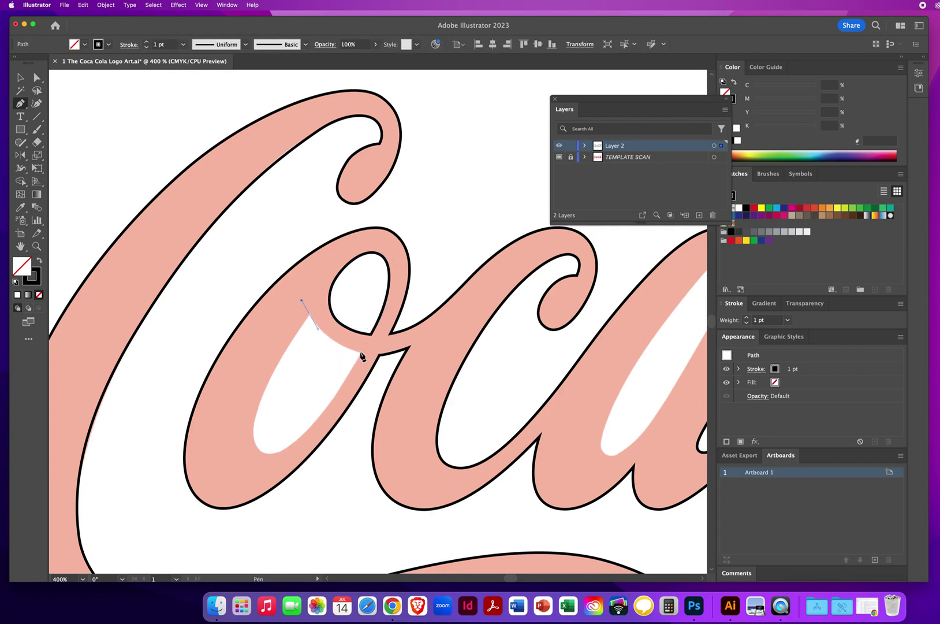
drag(362, 356, 388, 358)
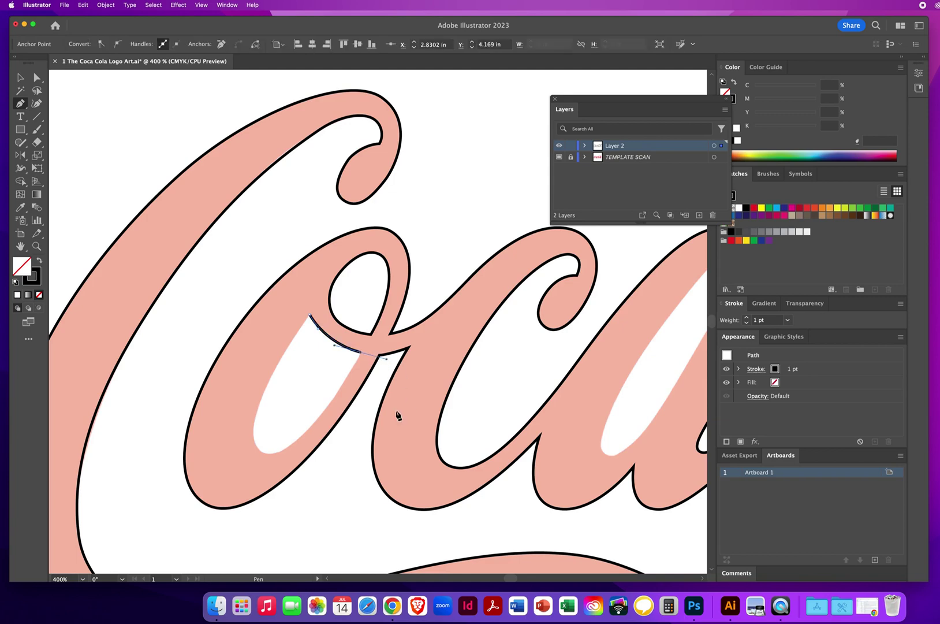
scroll(453, 319, down, 1)
scroll(453, 319, down, 3)
scroll(453, 320, left, 2)
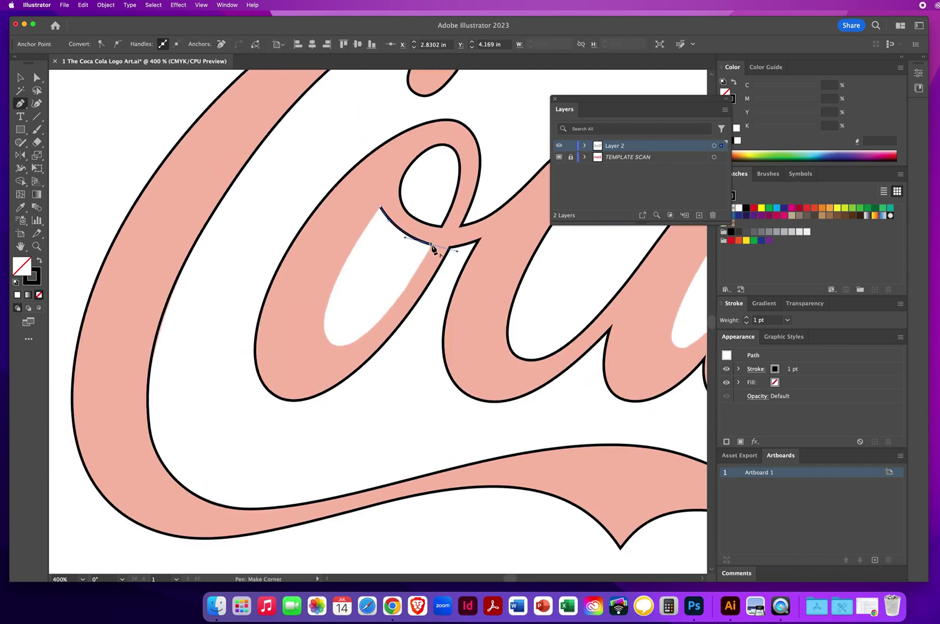
drag(428, 256, 395, 324)
drag(333, 345, 313, 335)
drag(311, 332, 311, 332)
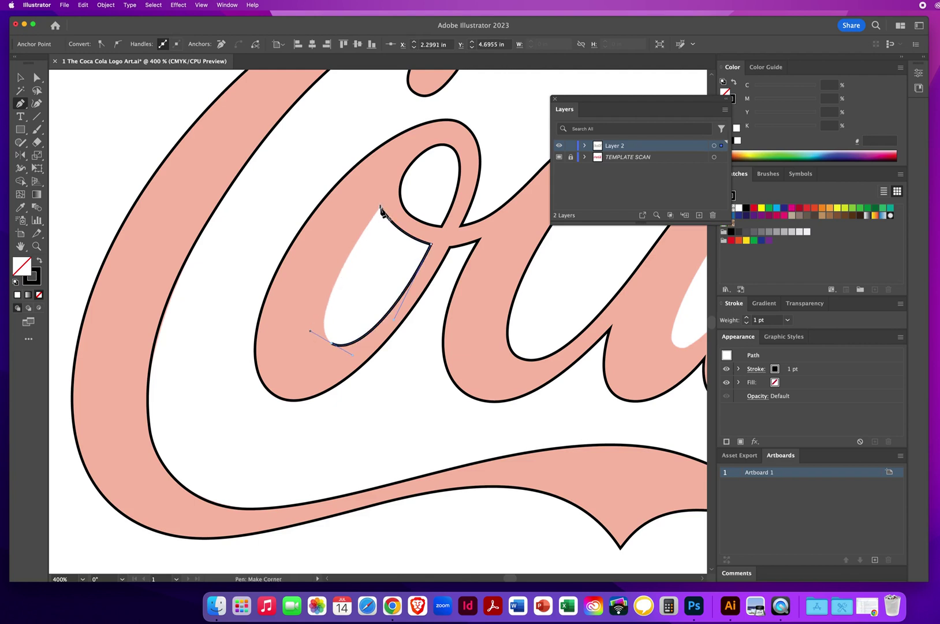
drag(380, 207, 427, 151)
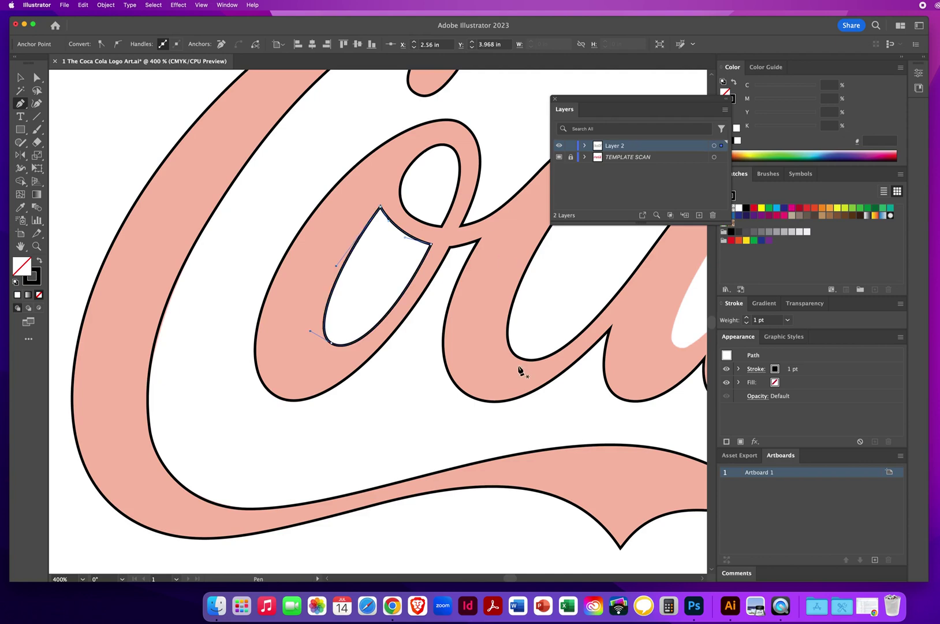
Step: Trace the long slanted counter of the a in Coca as a closed path, with a straight edge rising to its upper end
drag(491, 305, 57, 339)
drag(384, 301, 346, 317)
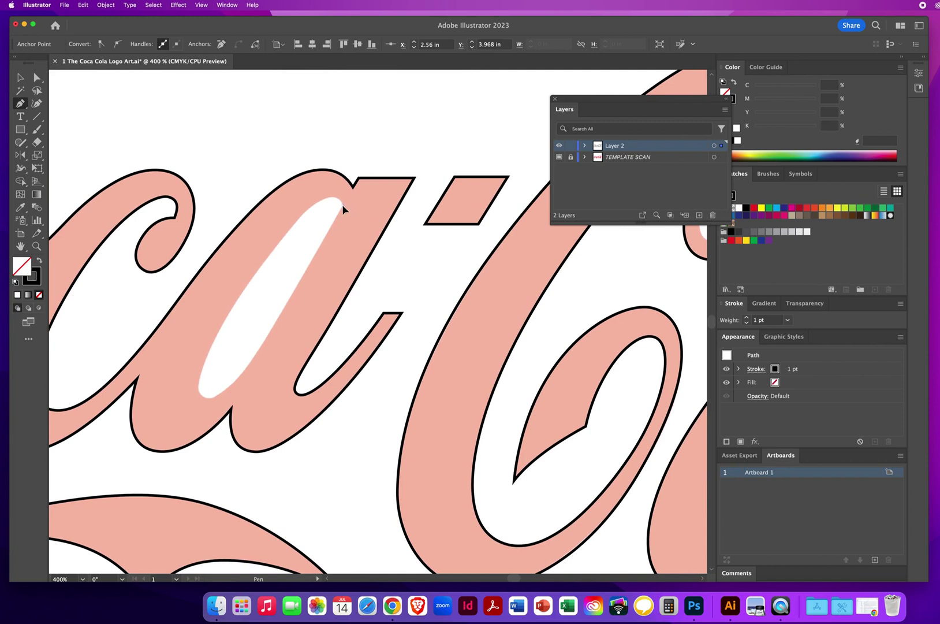
drag(341, 192, 272, 245)
click(302, 214)
drag(236, 302, 220, 326)
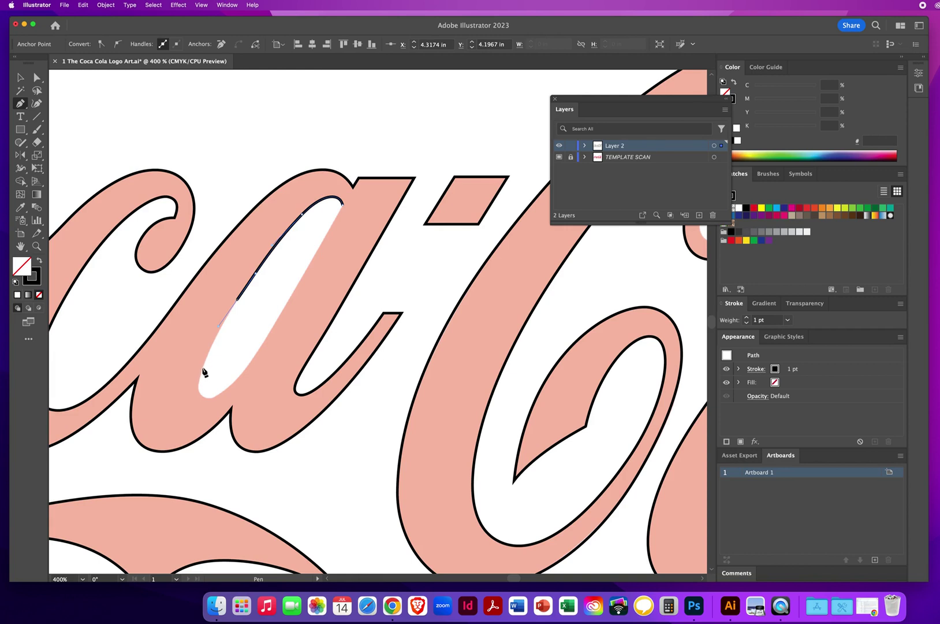
mouse_move(203, 366)
mouse_down()
mouse_move(213, 401)
mouse_move(265, 345)
mouse_up()
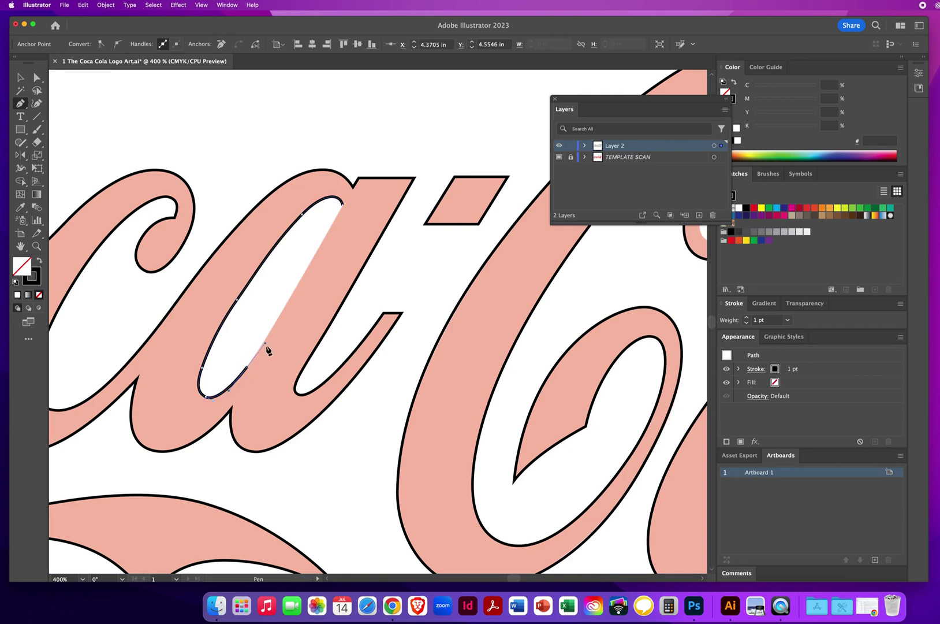
super+click(301, 281)
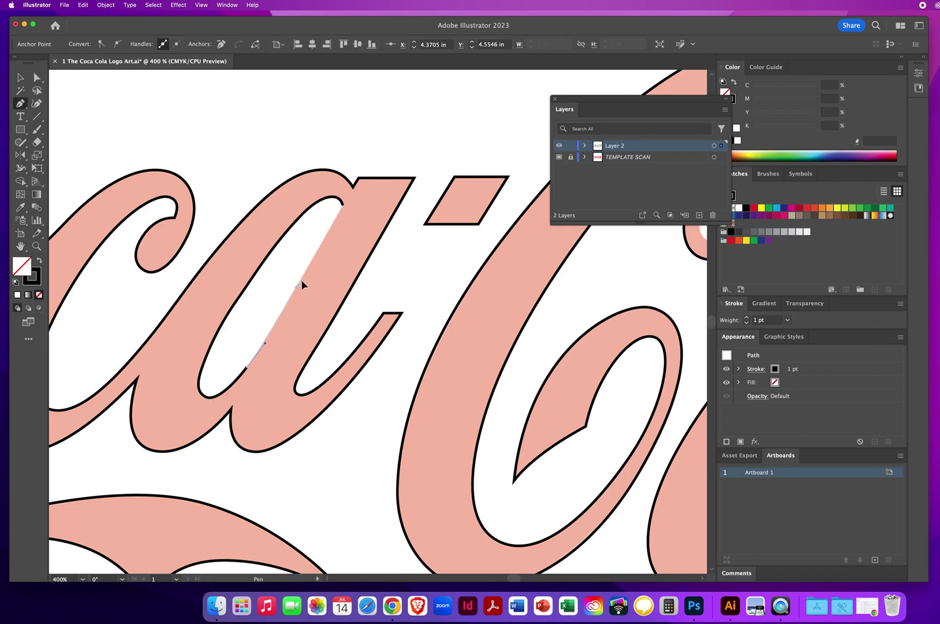
super+click(319, 249)
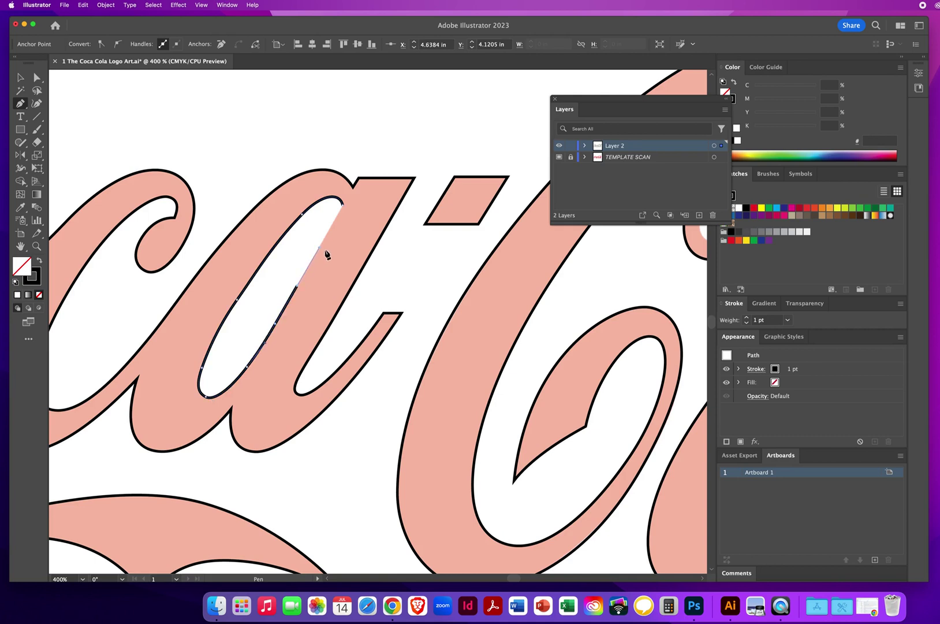
click(343, 207)
Step: Trace the inside of the top loop on Cola's capital C as a closed path with a pointed upper tip
drag(622, 287, 185, 375)
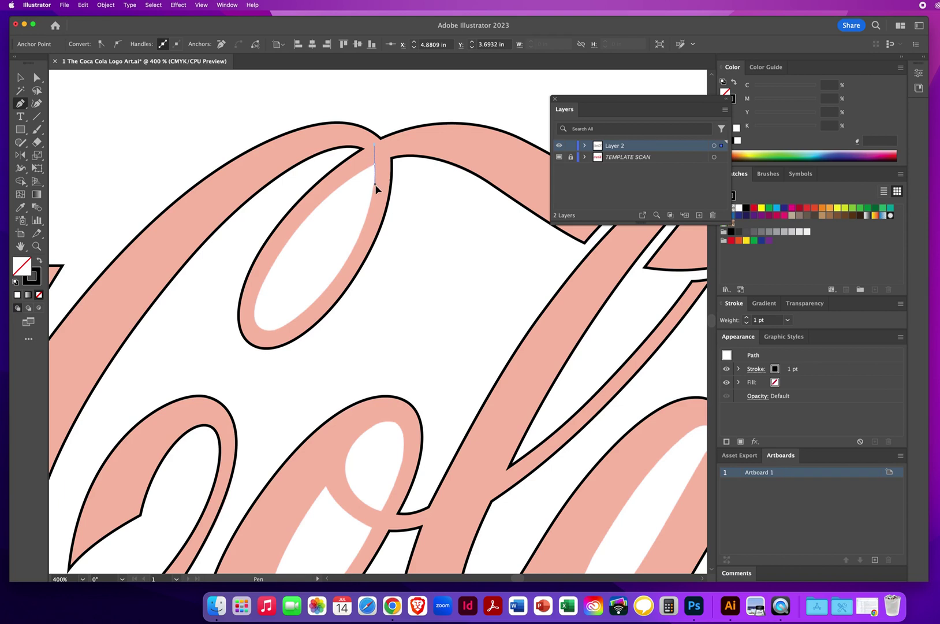
click(375, 202)
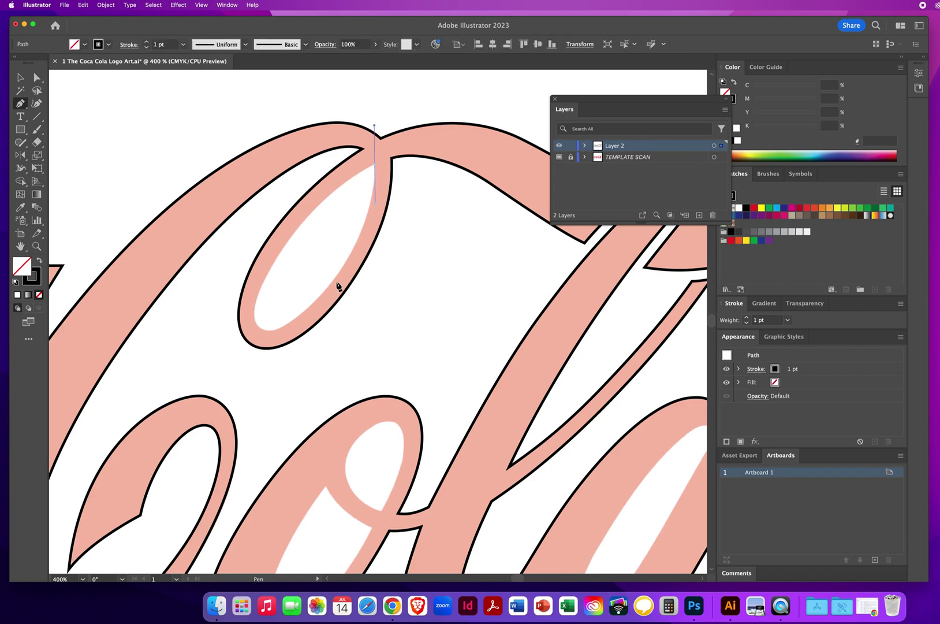
drag(341, 270, 317, 307)
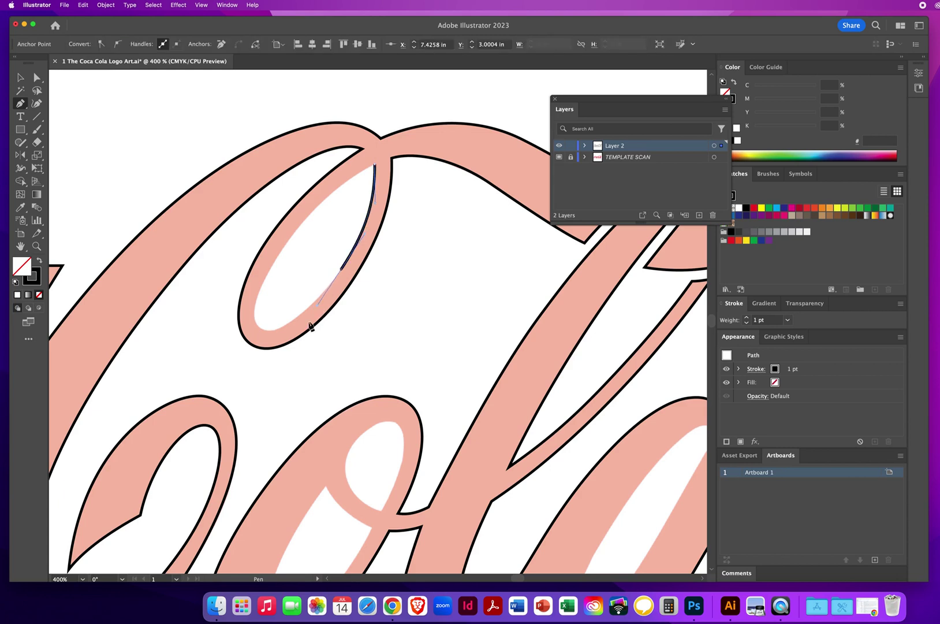
drag(263, 329, 249, 319)
click(262, 331)
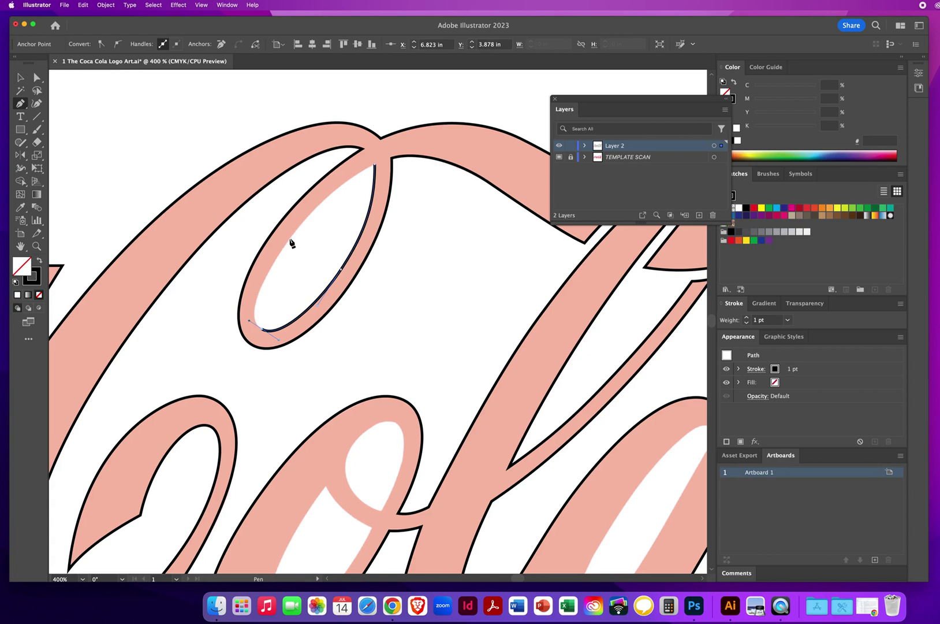
drag(289, 238, 328, 192)
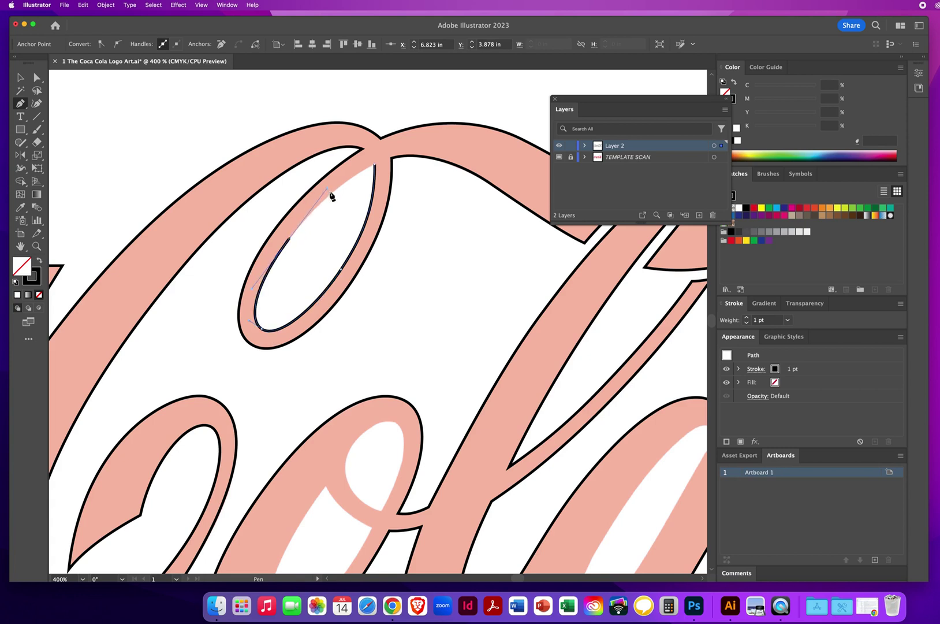
click(375, 168)
drag(386, 159, 386, 158)
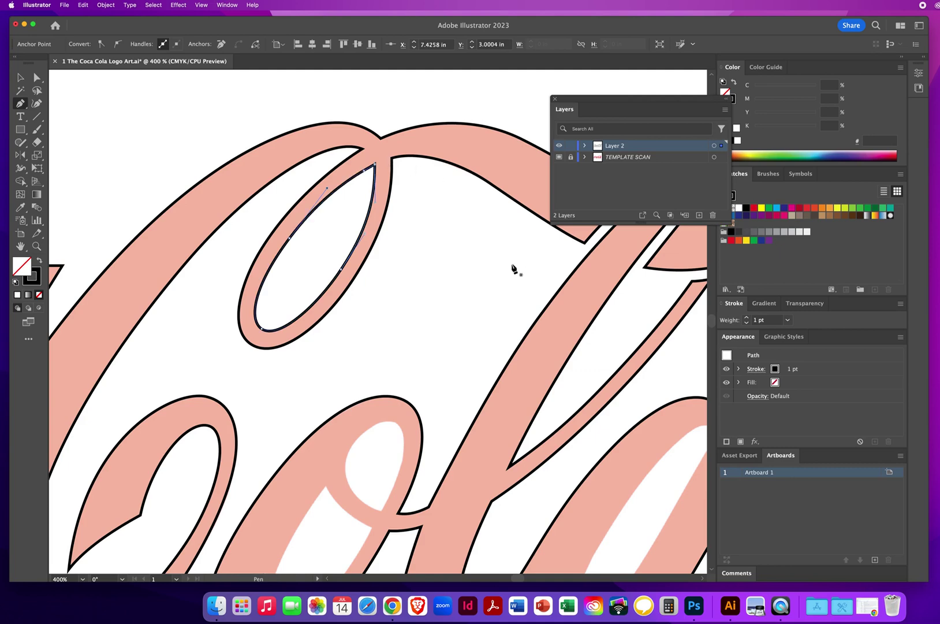
Step: Trace the upper counter of the o in Cola as a closed curved path with a corner at its lower tip
drag(462, 343, 420, 136)
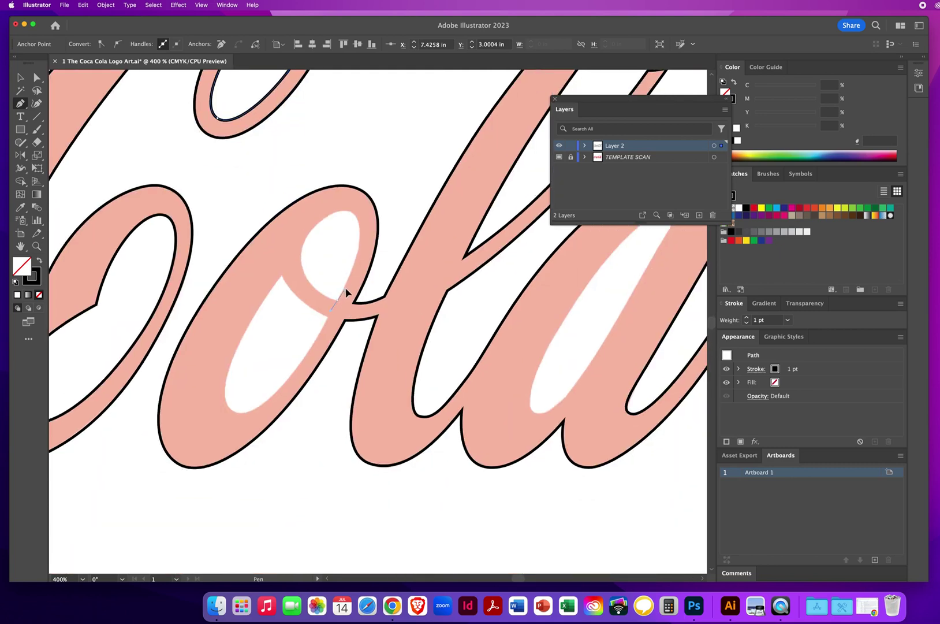
drag(347, 293, 363, 261)
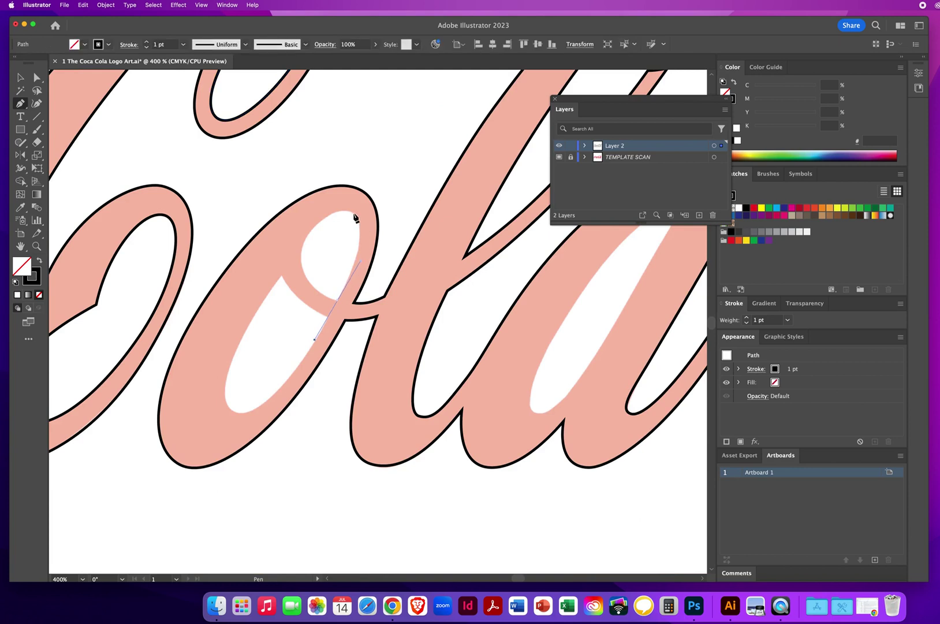
drag(355, 217, 302, 247)
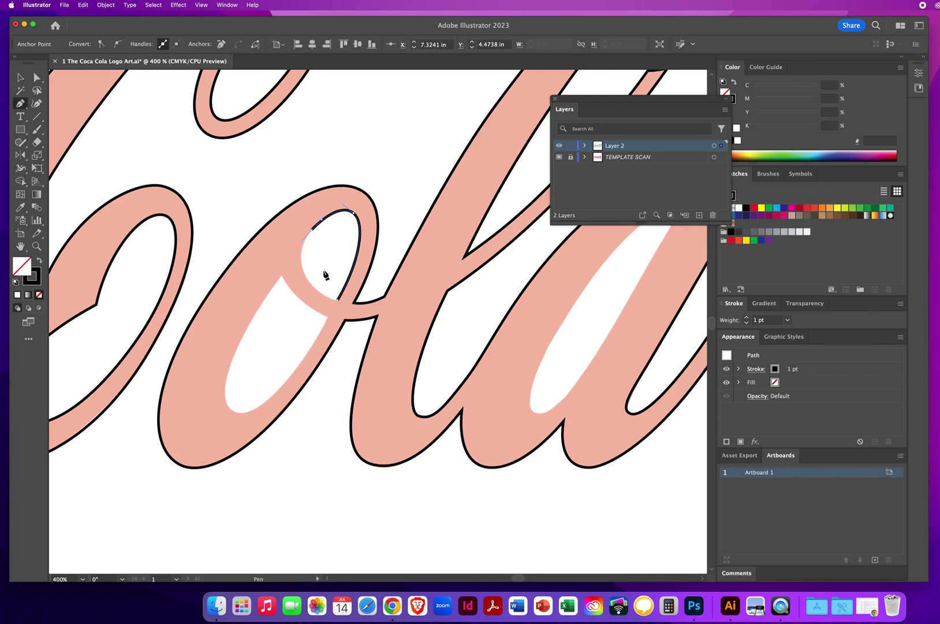
click(311, 231)
drag(301, 243, 300, 242)
key(super+z)
click(339, 301)
drag(352, 308, 356, 308)
Step: Trace the lower counter of the o in Cola as a closed path with corners at both ends of its curved upper edge
click(289, 292)
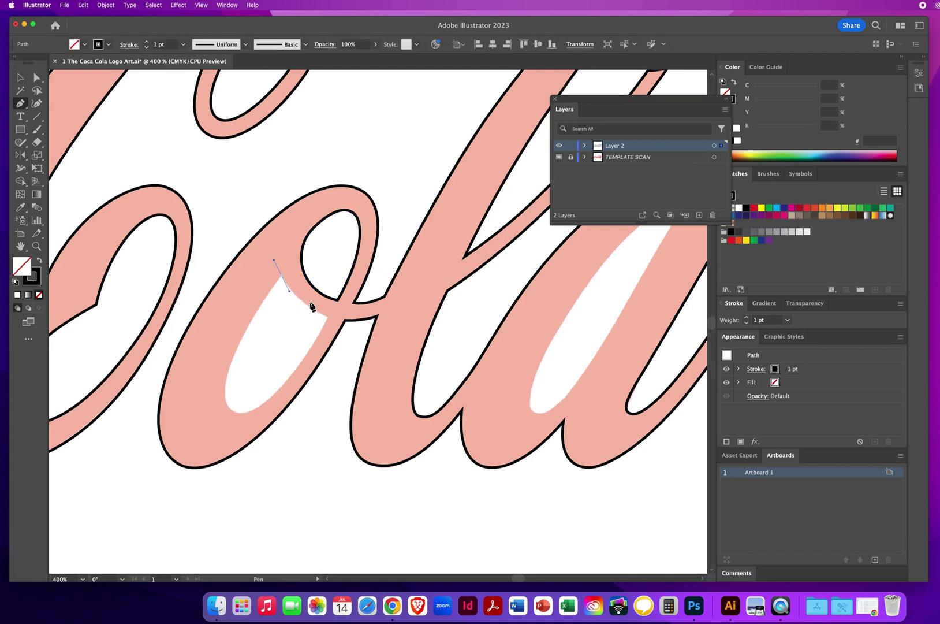
click(345, 320)
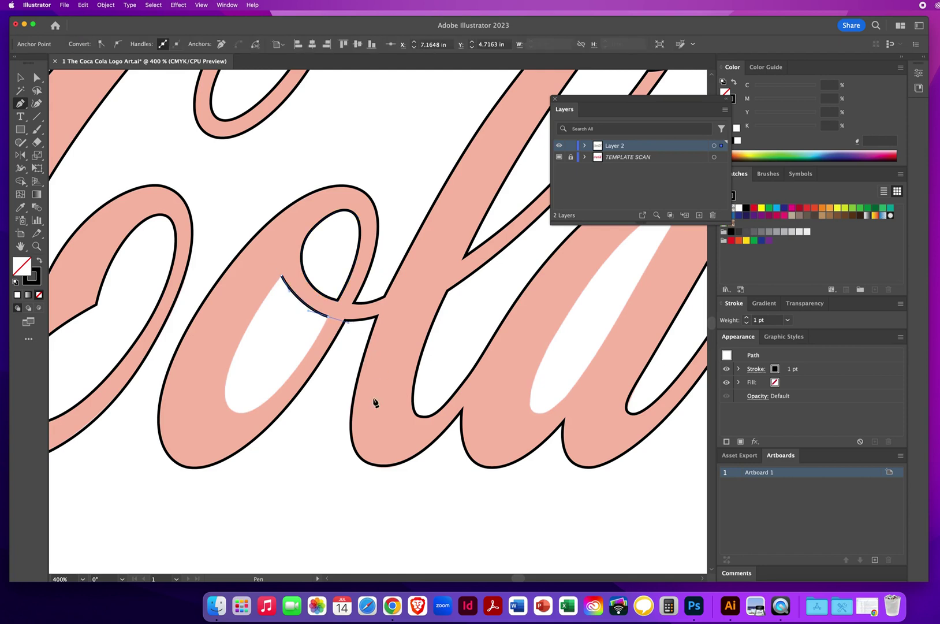
click(328, 316)
drag(294, 385, 289, 391)
drag(231, 411, 213, 399)
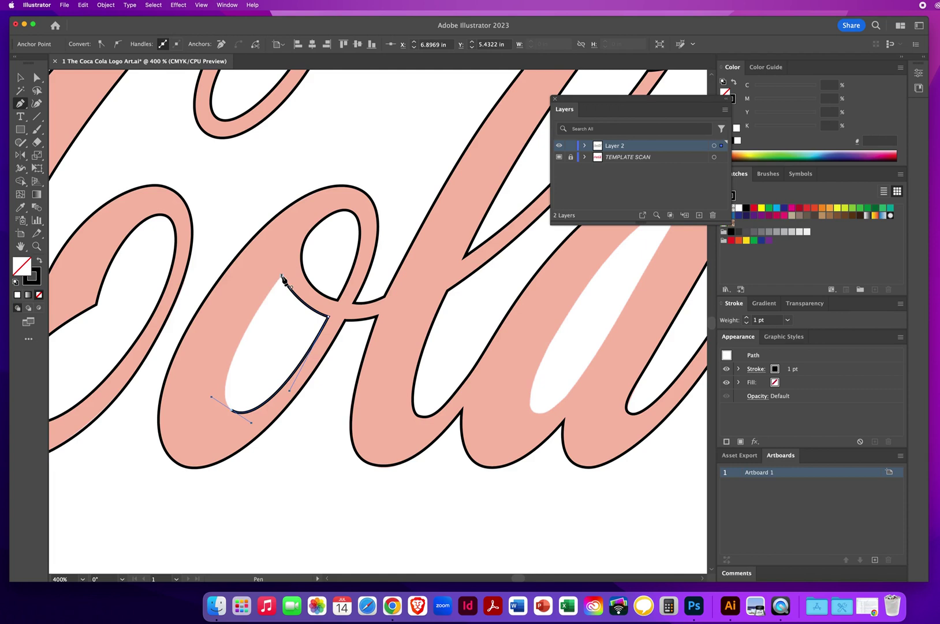
drag(281, 276, 330, 219)
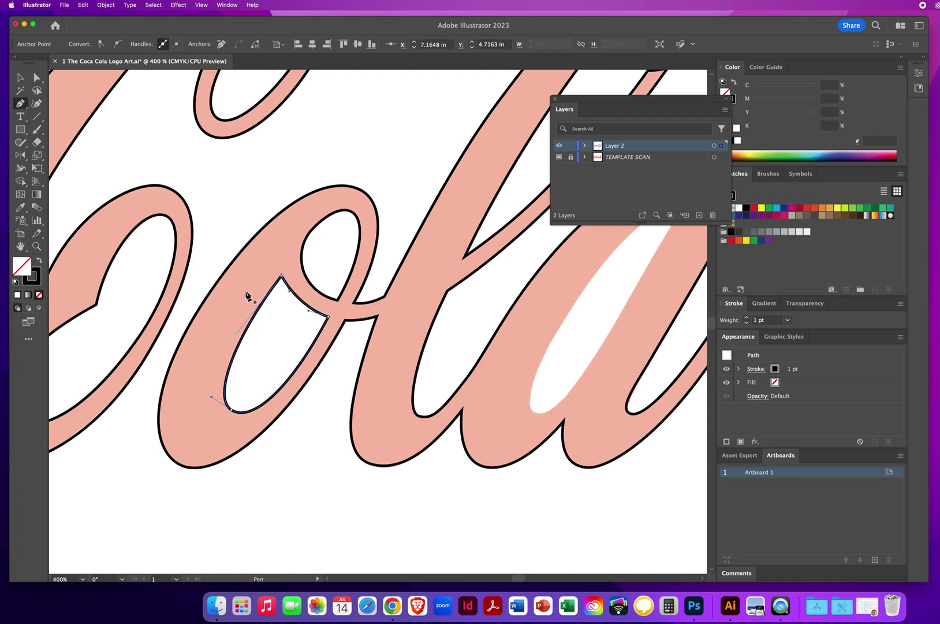
Step: Start the counter of the a in Cola at its upper right end, tracing over the top and partway down the left edge
key(space)
drag(530, 275, 243, 256)
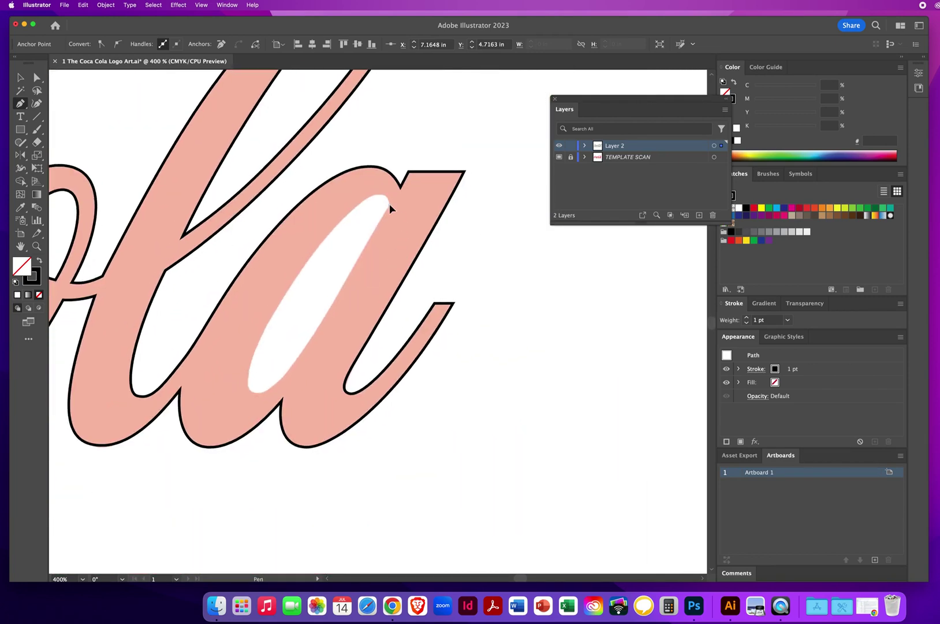
drag(388, 195, 388, 193)
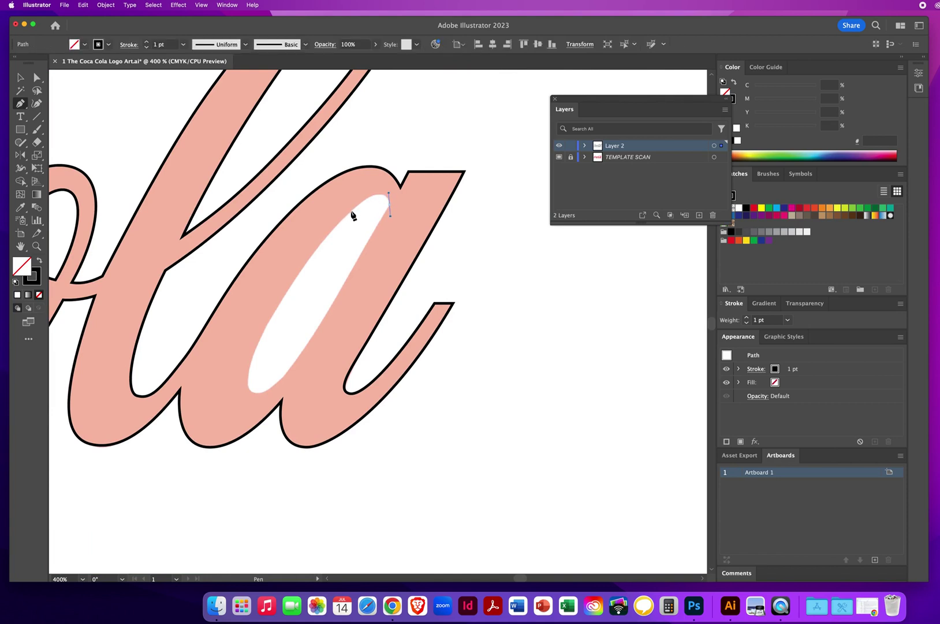
drag(326, 234, 333, 232)
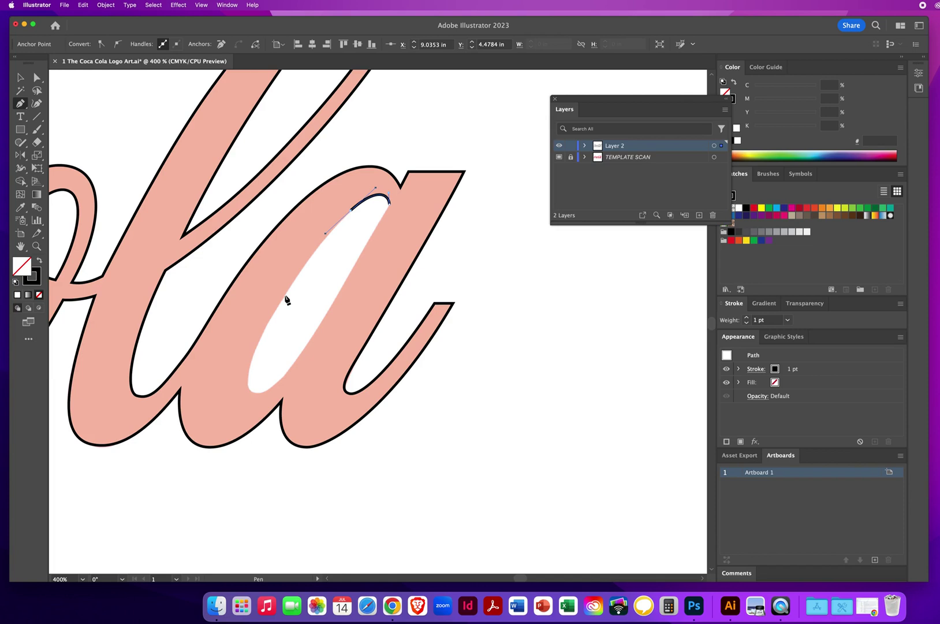
click(350, 210)
click(327, 232)
drag(289, 297, 269, 317)
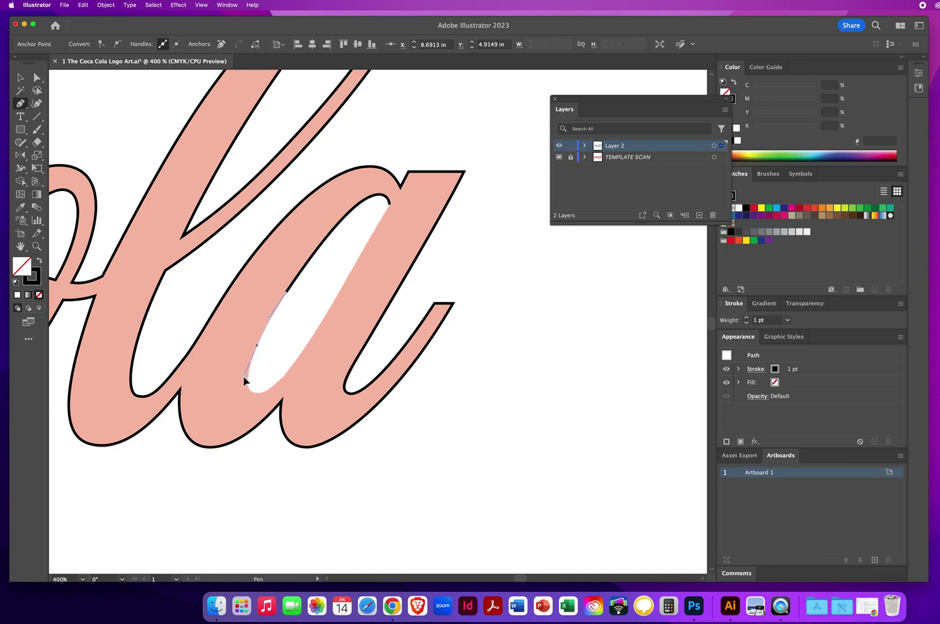
Step: Trace around the bottom of the a's counter in Cola and up its right edge, closing the path at its starting point
drag(251, 360, 243, 377)
super+click(258, 397)
click(259, 393)
drag(294, 363, 310, 341)
drag(345, 284, 365, 248)
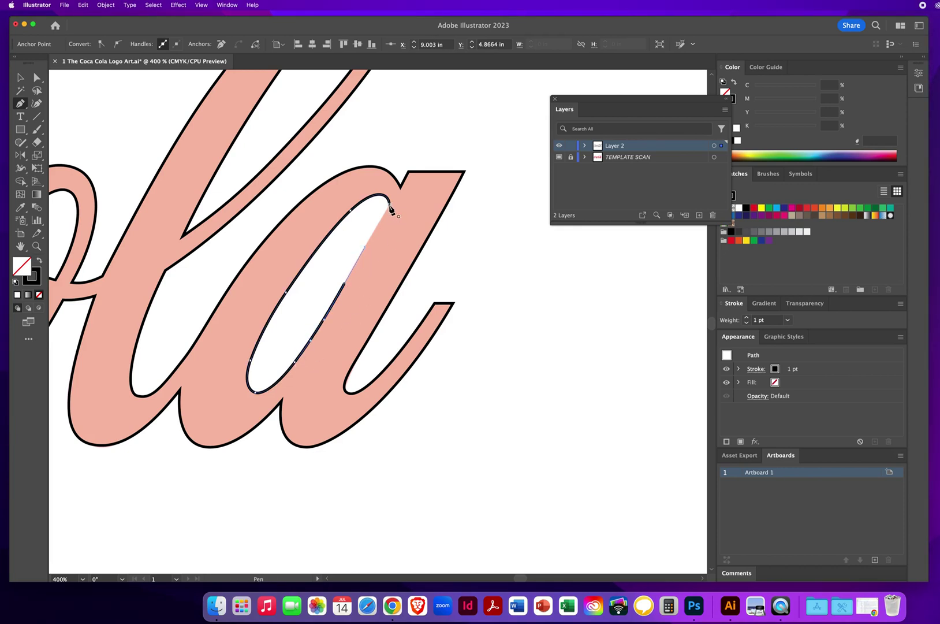
drag(391, 210, 405, 186)
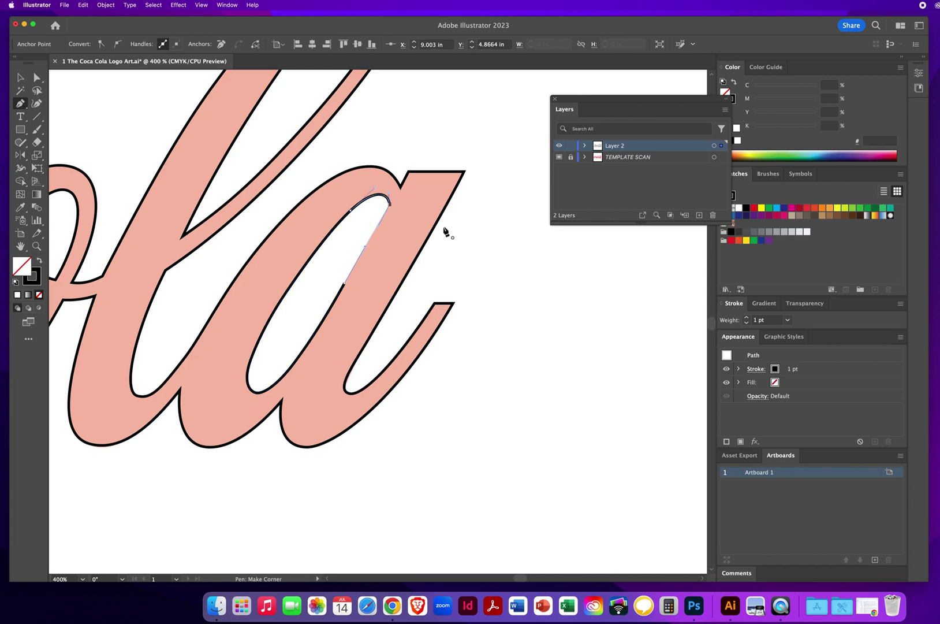
Step: Select all the traced logo paths on the artboard and fill them with red (C 0, M 100, Y 100, K 0)
click(36, 247)
alt+click(334, 309)
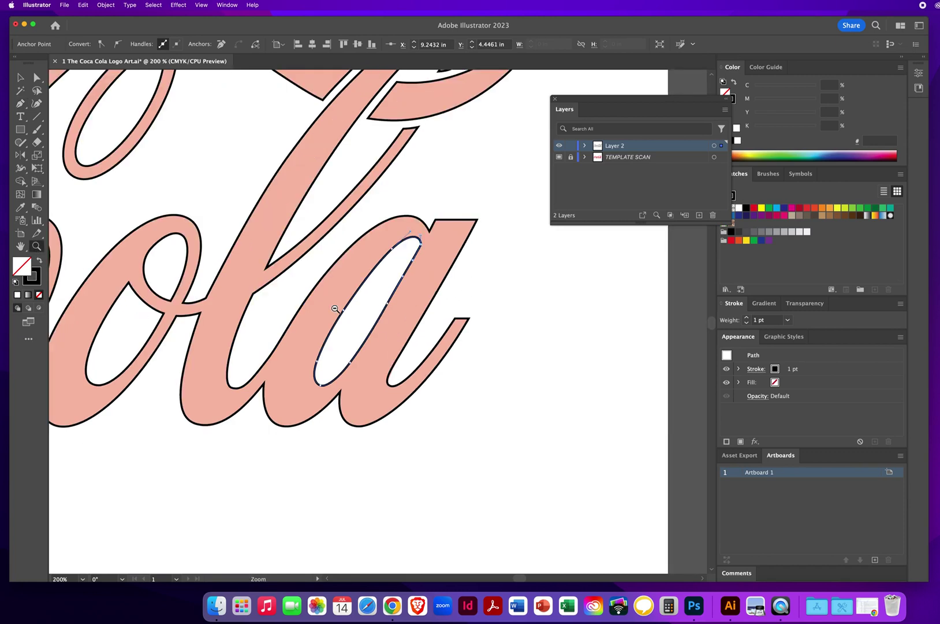
alt+click(334, 309)
alt+click(334, 309)
alt+click(334, 309)
alt+click(336, 309)
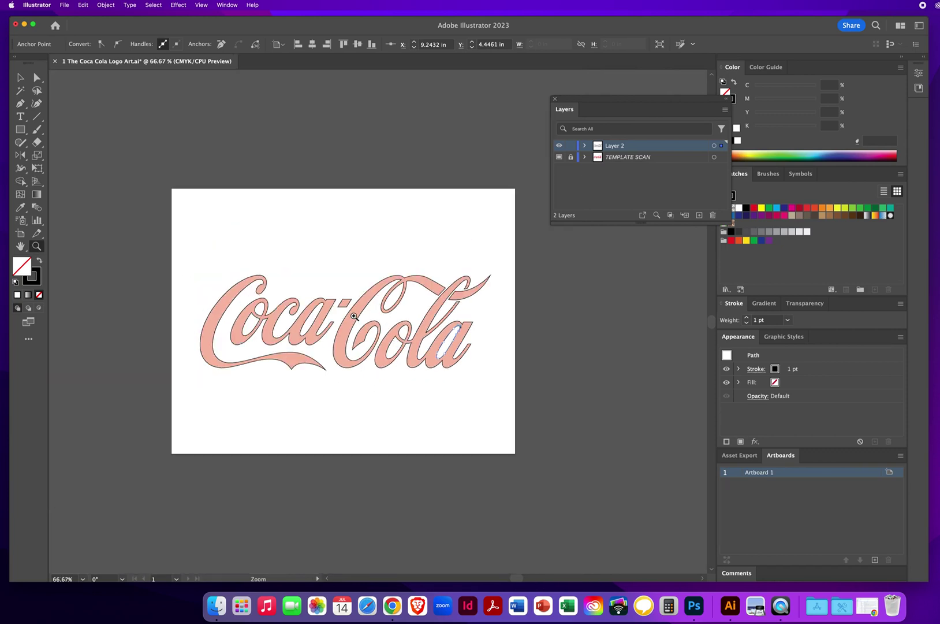
click(20, 77)
drag(187, 245, 386, 352)
drag(499, 389, 499, 389)
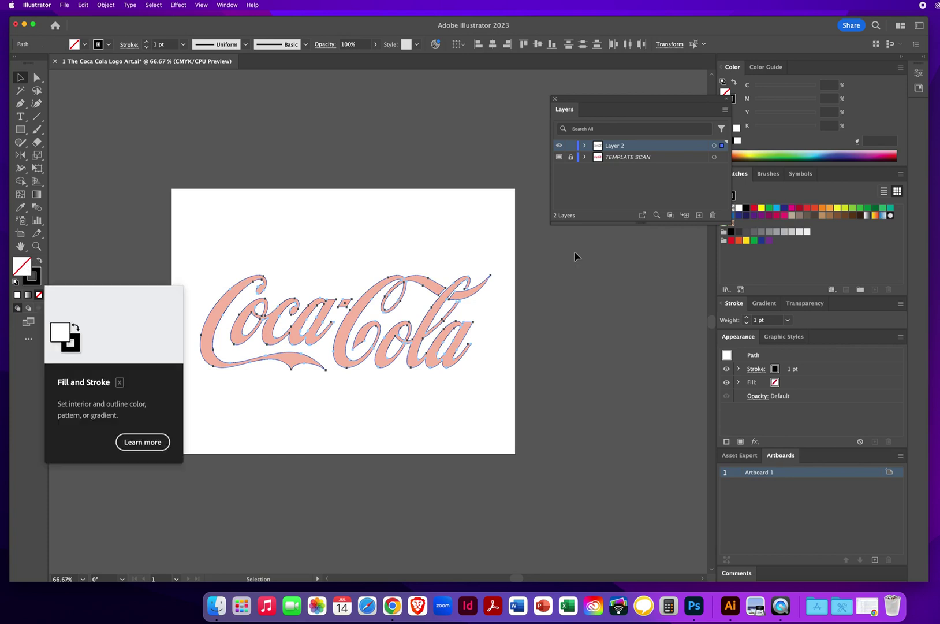
click(754, 209)
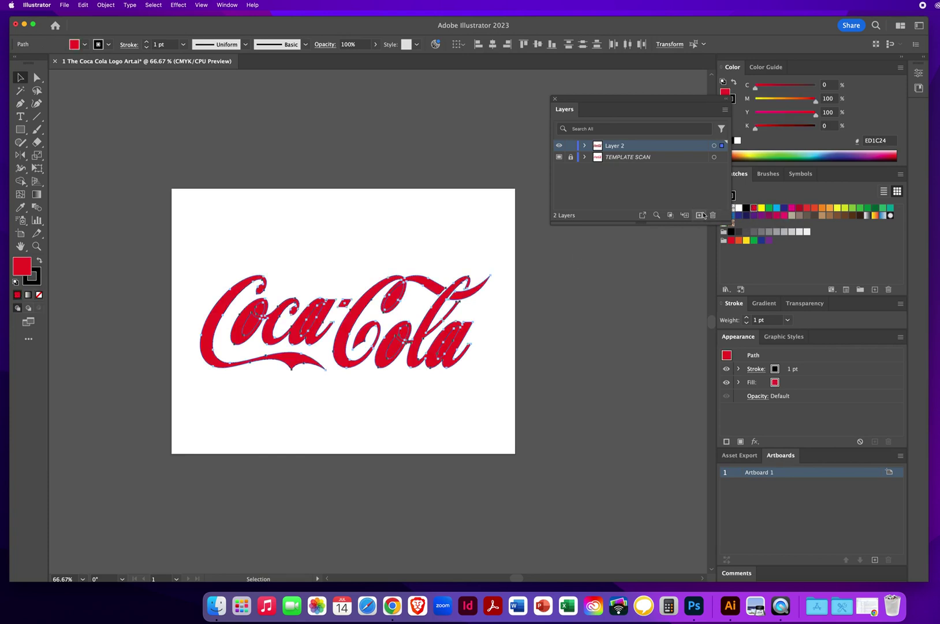
Step: Remove the filled counters inside the letters of Coca and Cola with the Shape Builder tool
click(36, 245)
click(354, 335)
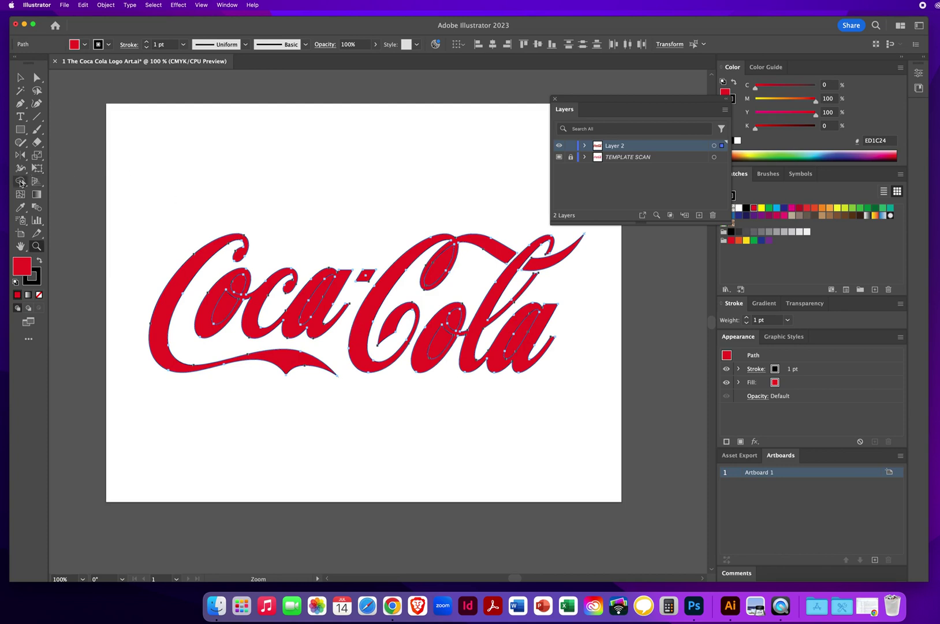
click(21, 182)
click(240, 284)
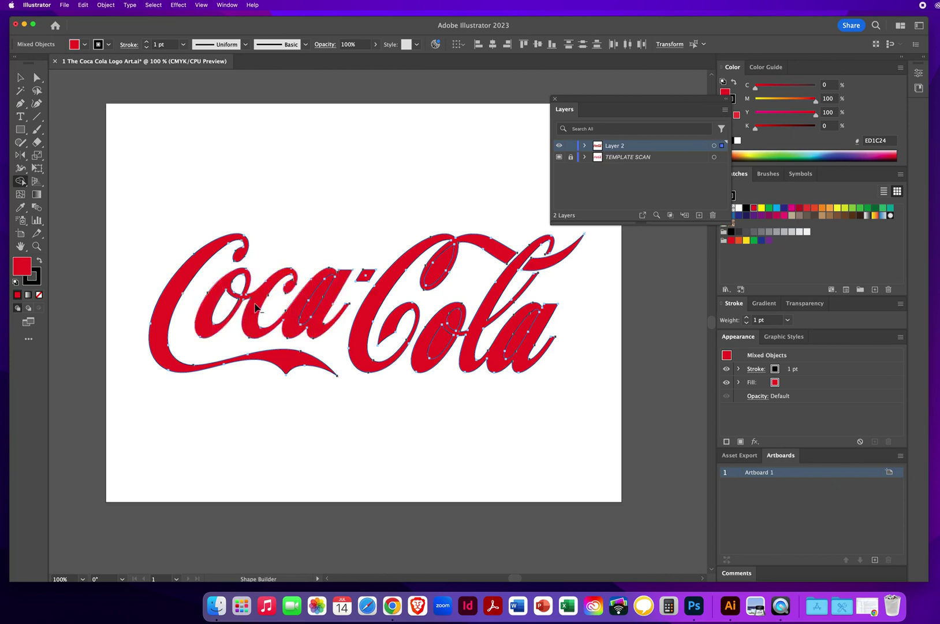
alt+click(315, 300)
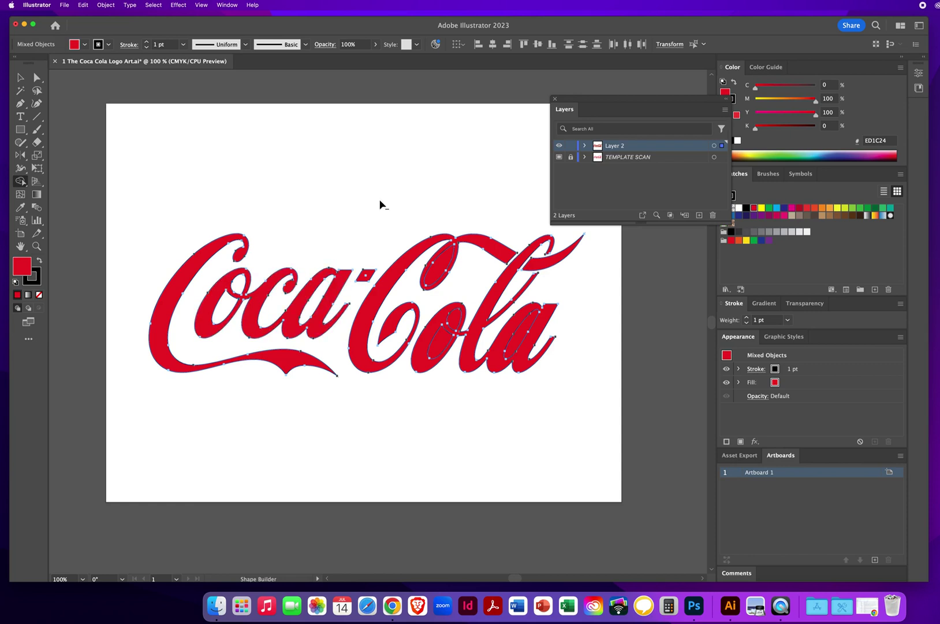
alt+click(440, 271)
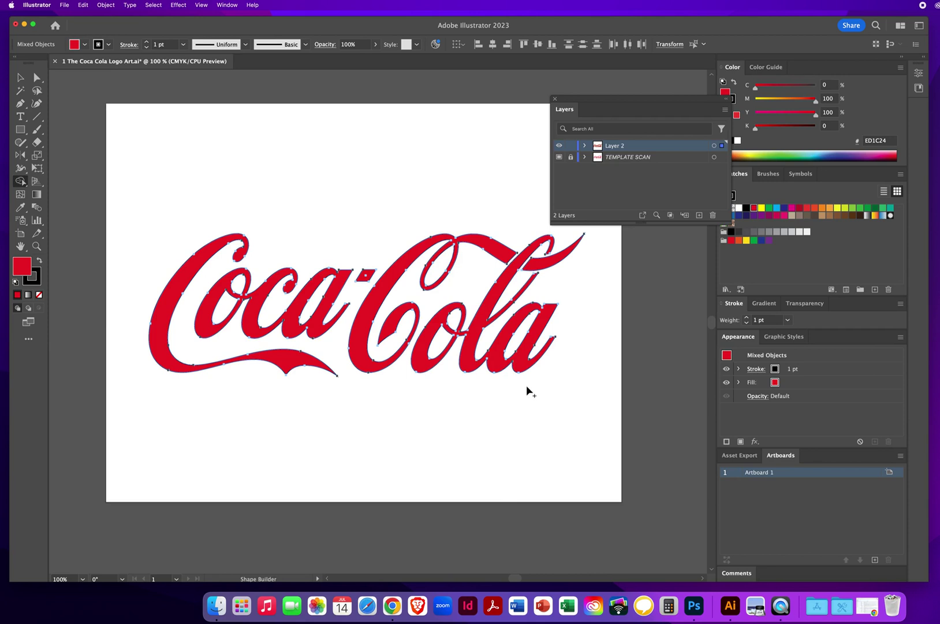
alt+click(361, 281)
Step: Set the stroke of all the logo shapes to None, keep their red fill, and deselect them
click(37, 283)
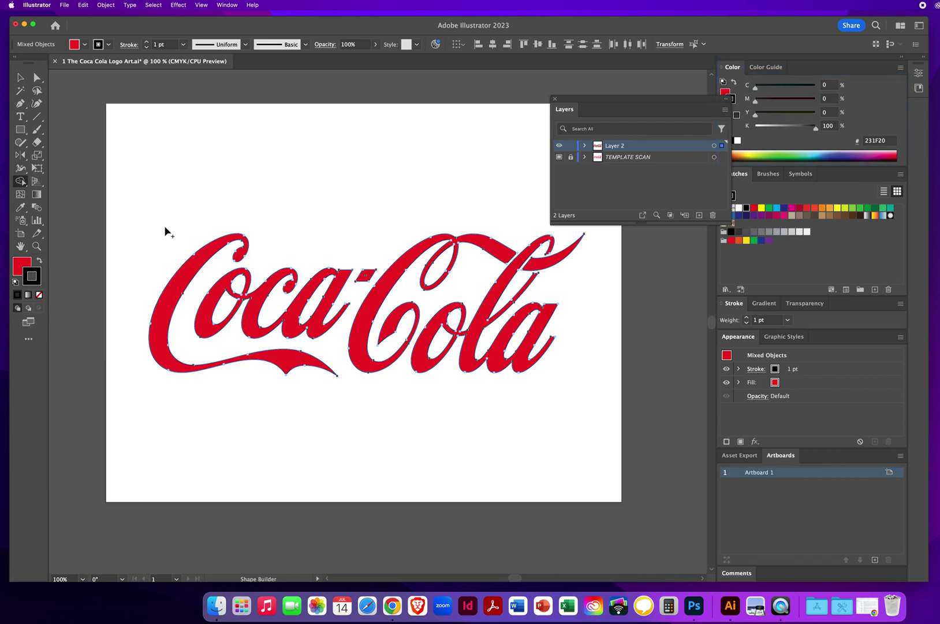
key(slash)
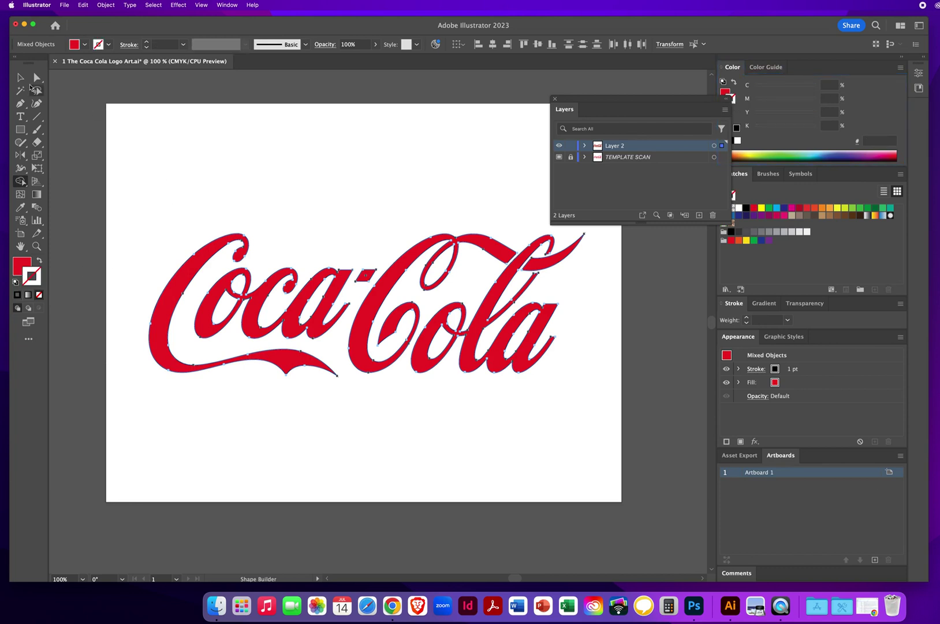
click(20, 77)
click(178, 161)
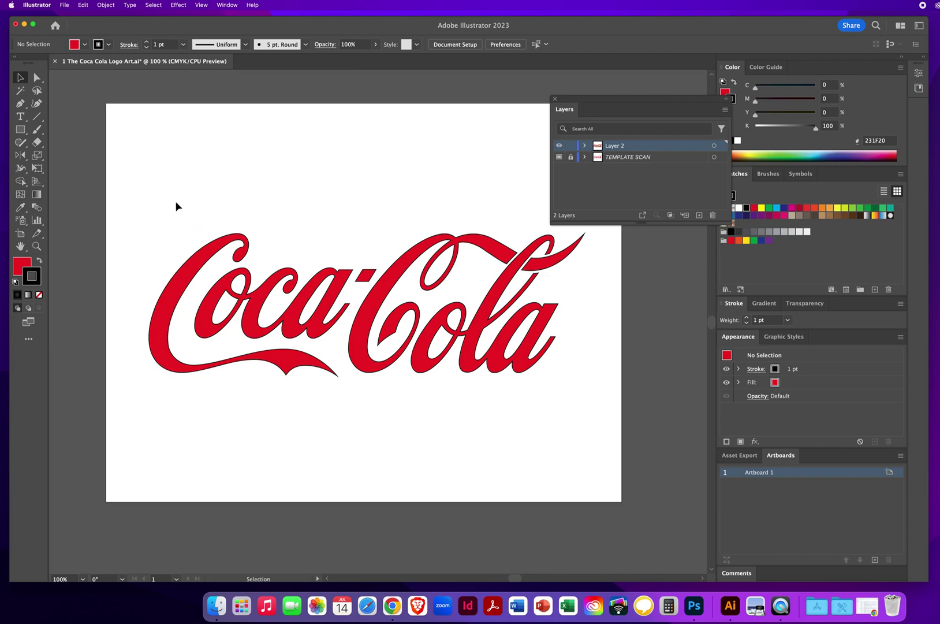
drag(137, 202, 595, 424)
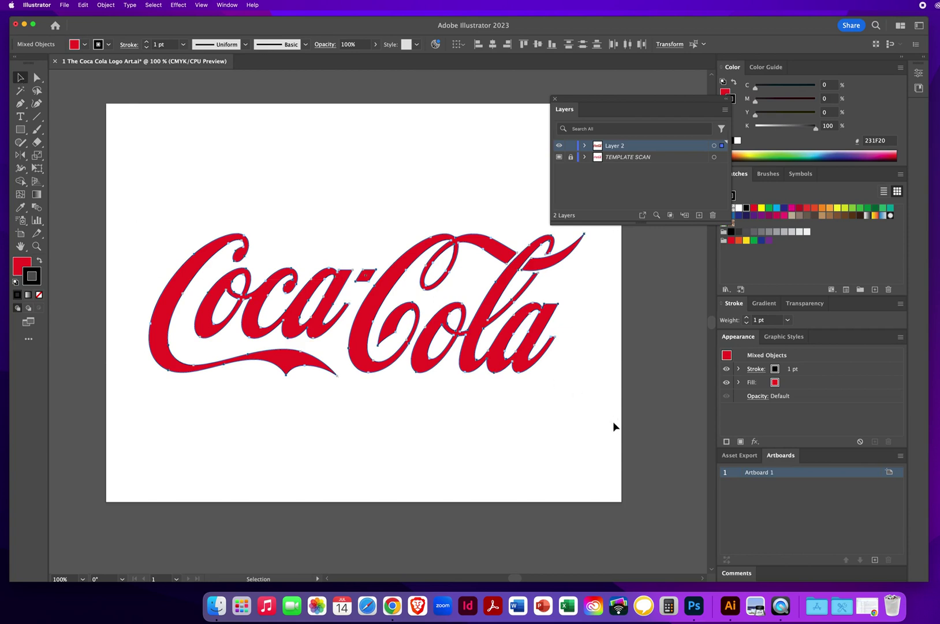
click(165, 239)
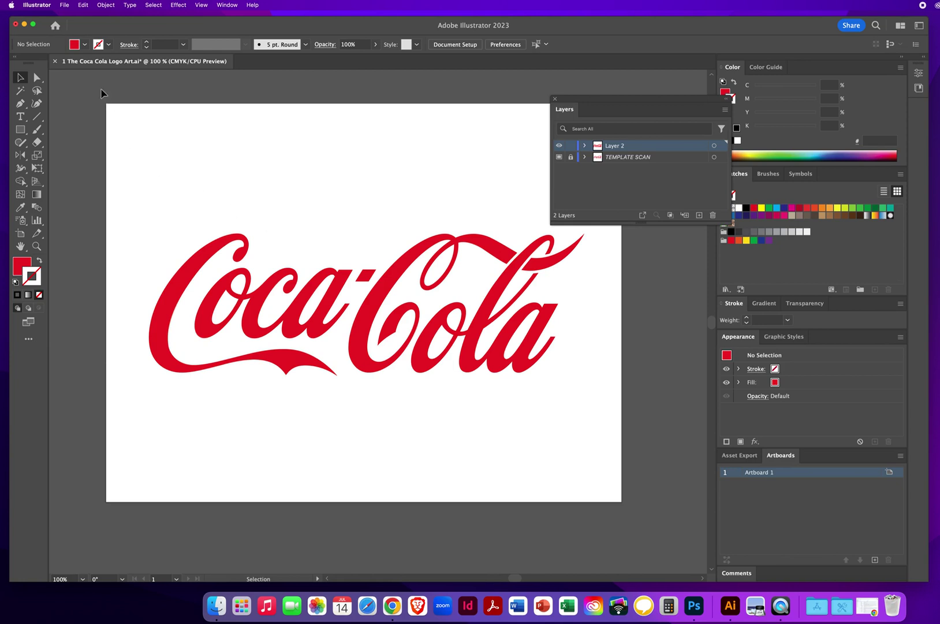
click(67, 7)
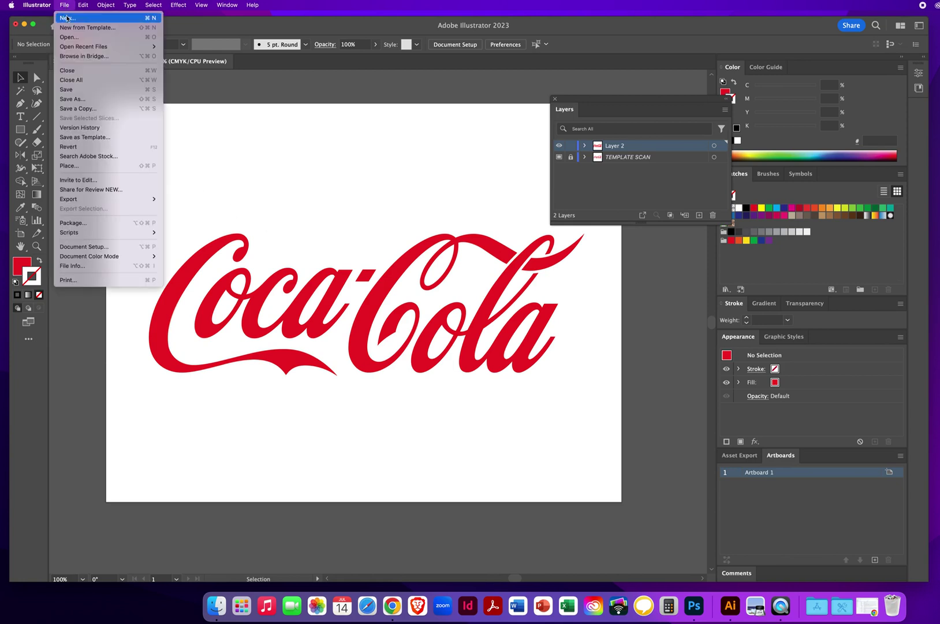
click(69, 36)
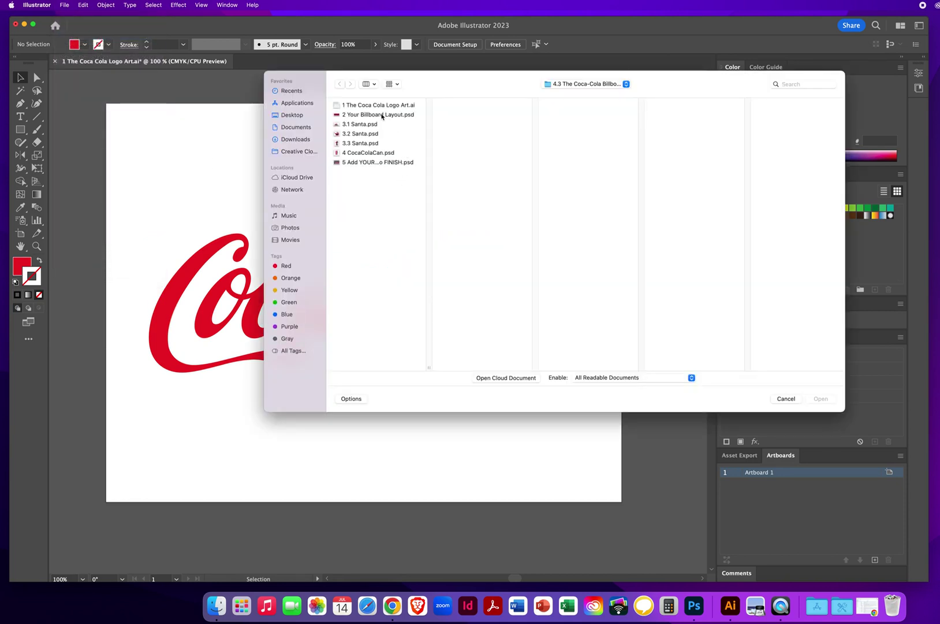
click(382, 116)
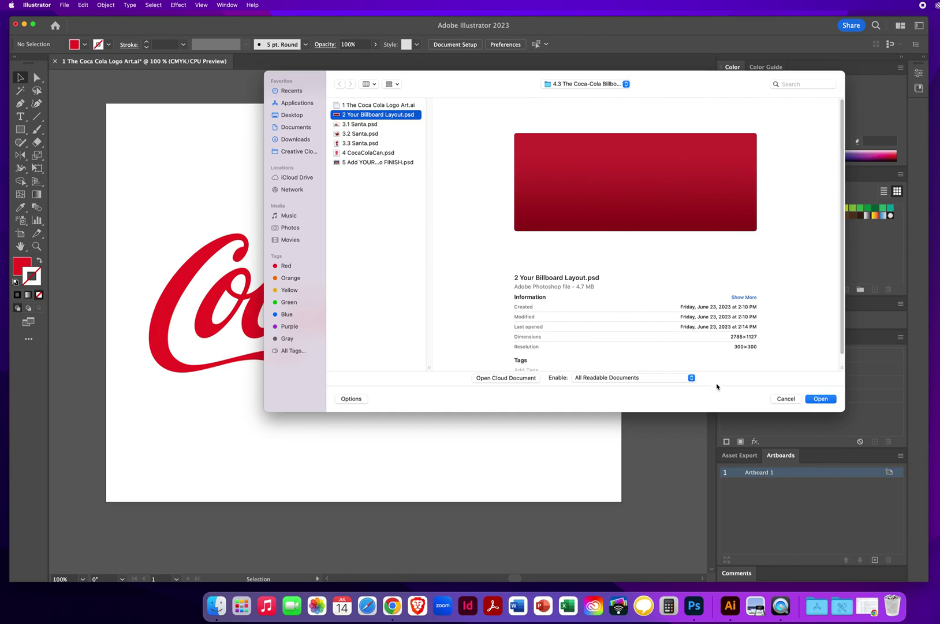
click(820, 400)
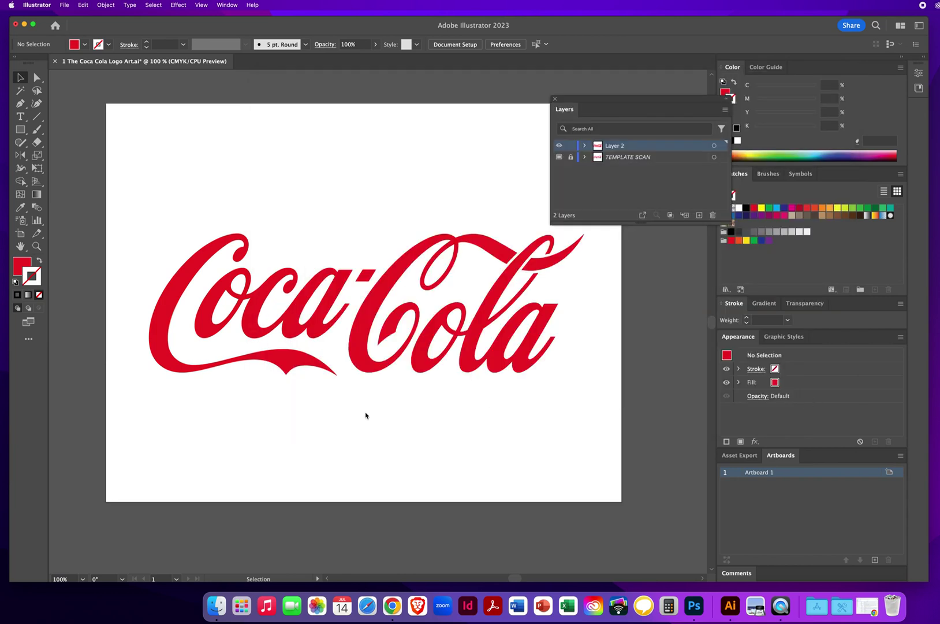
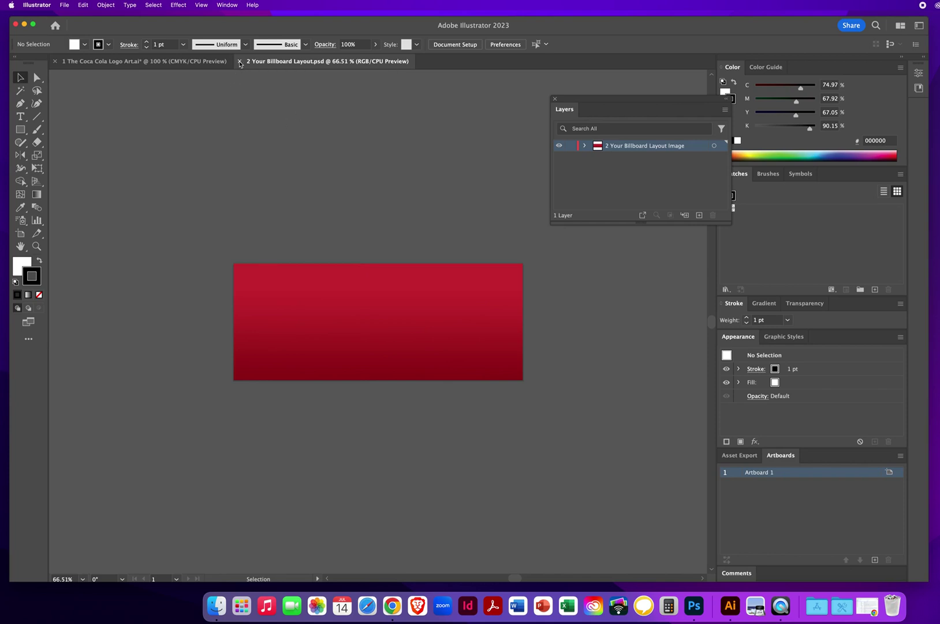
click(240, 61)
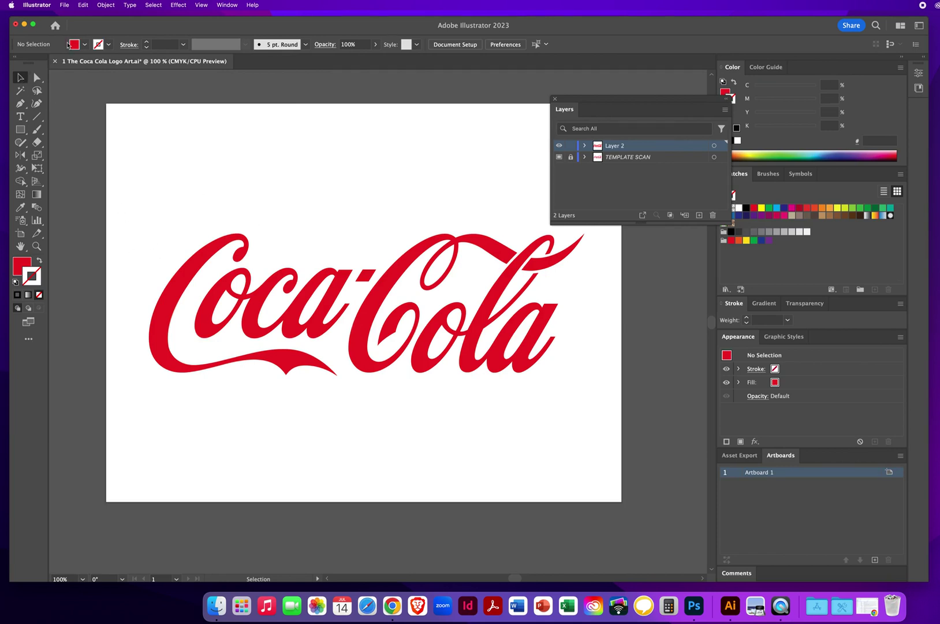
drag(146, 191, 582, 417)
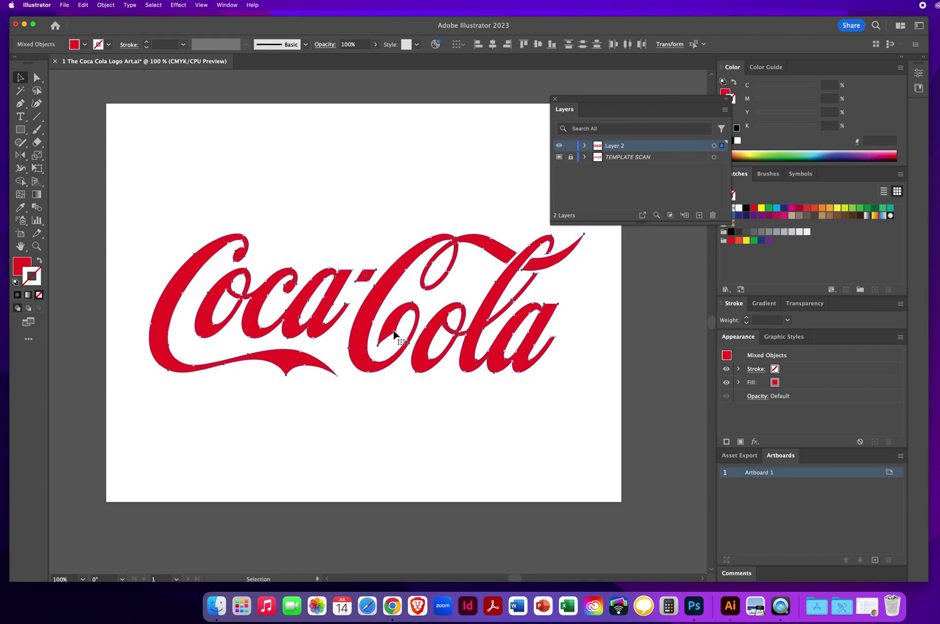
click(311, 253)
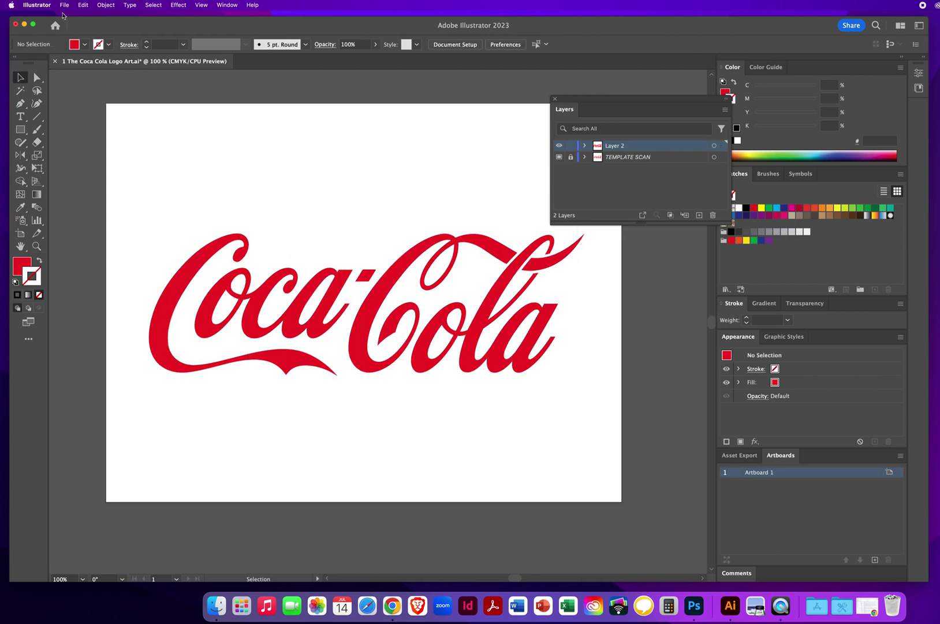
click(64, 5)
click(64, 5)
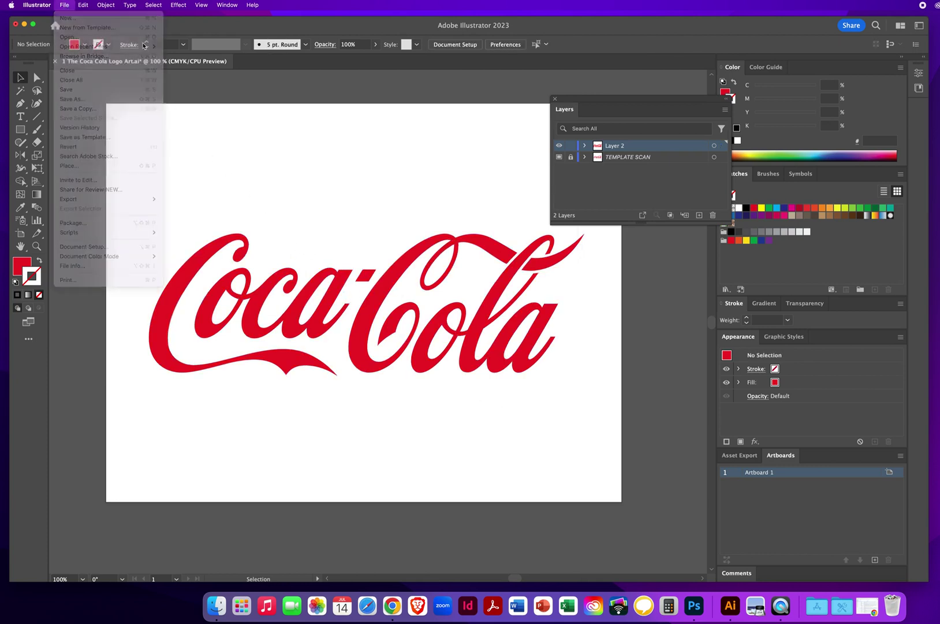
Step: Delete the TEMPLATE SCAN layer from the logo document
click(632, 159)
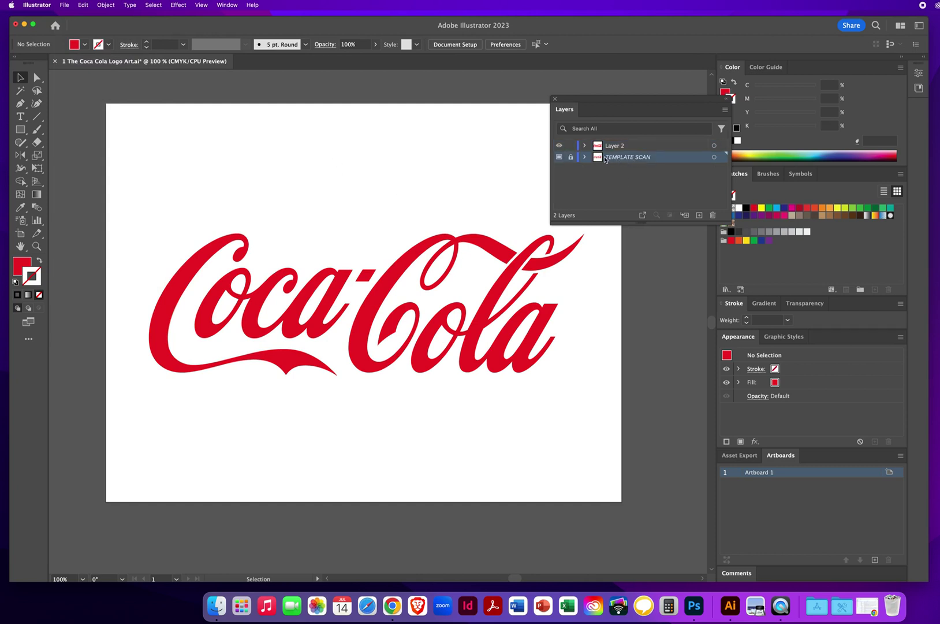
drag(611, 159, 713, 215)
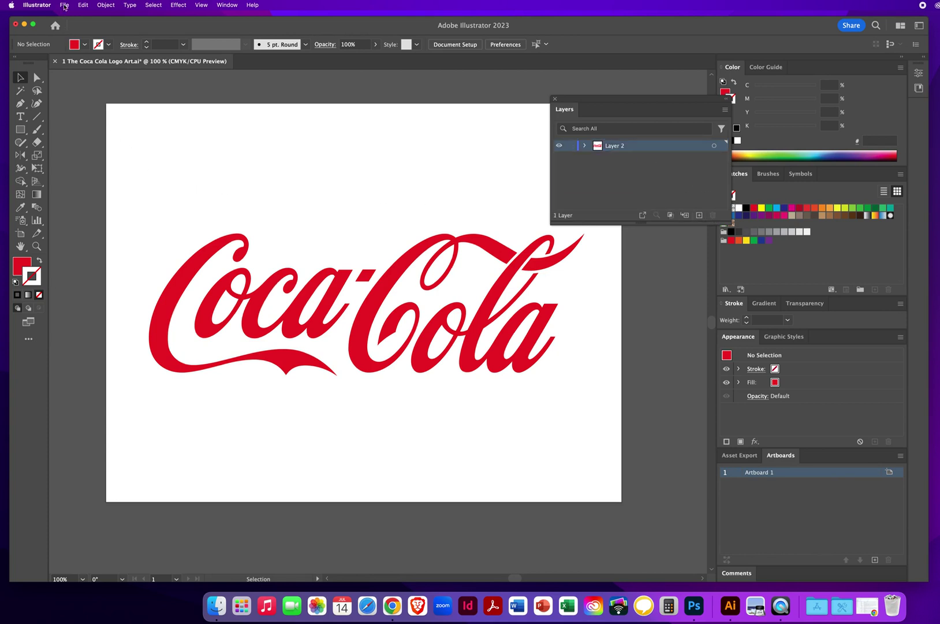
Step: Save the logo to the Desktop in Adobe Illustrator format with default options, naming it the designer's last and first name followed by CocaColaLogo
click(65, 5)
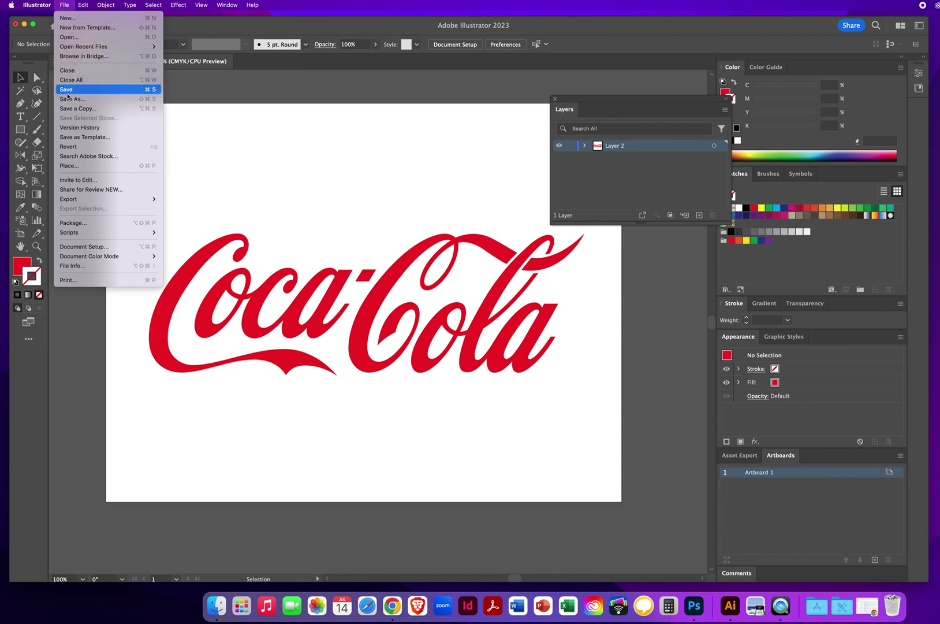
click(67, 99)
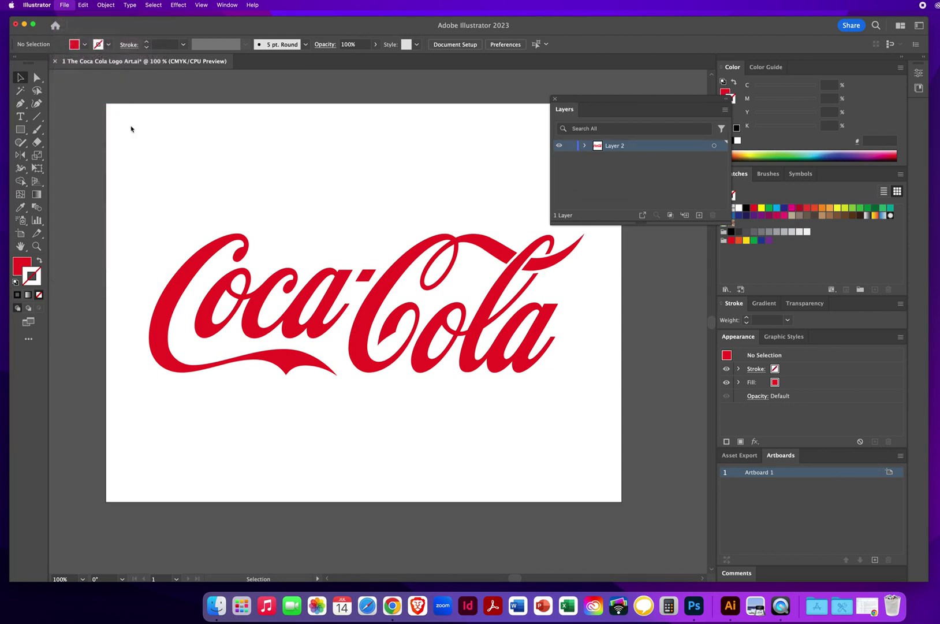
text(Nie)
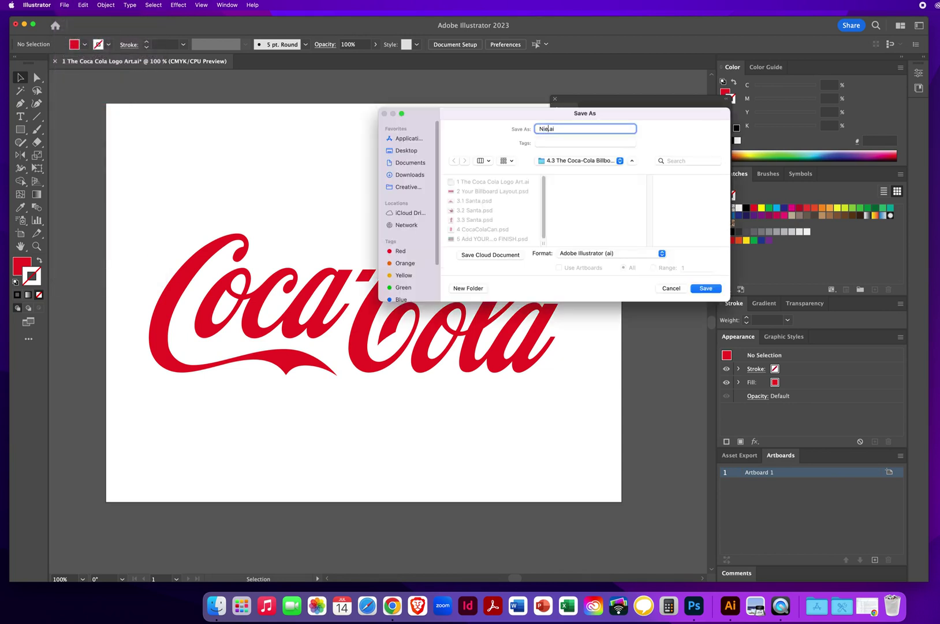
text(lsenCh)
text(risCo)
text(caColaLogo)
text(go)
click(406, 152)
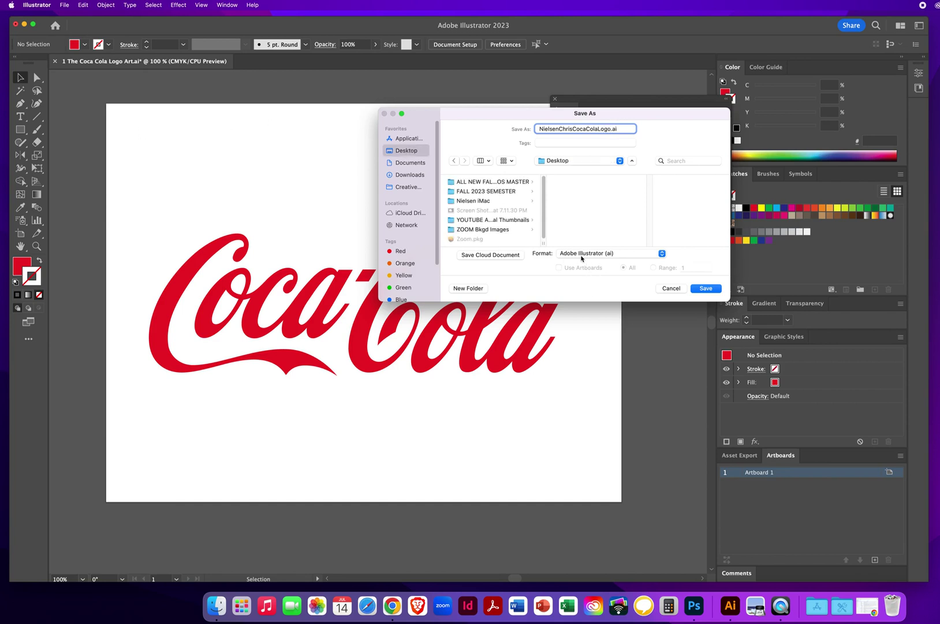
click(706, 288)
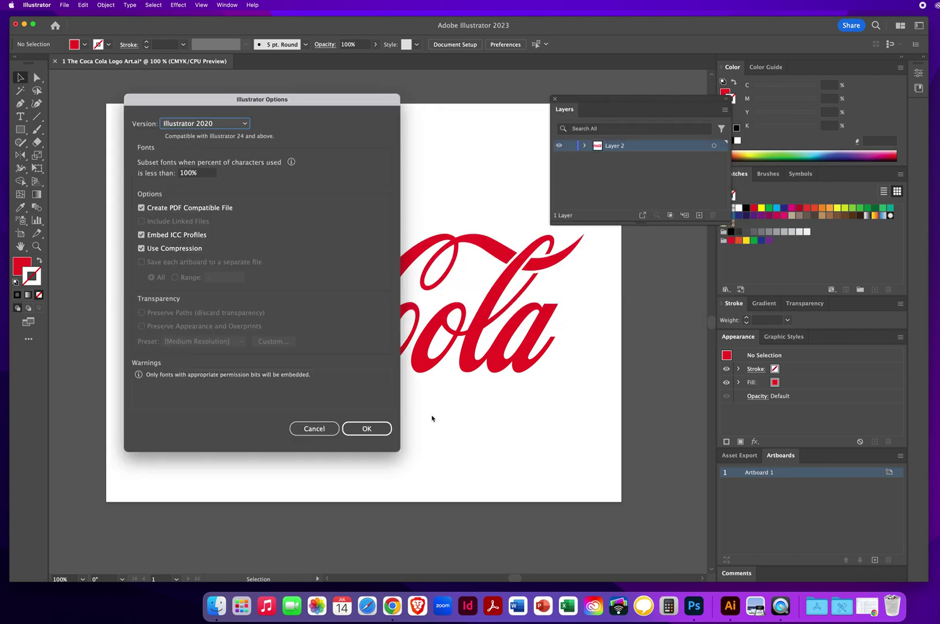
click(369, 429)
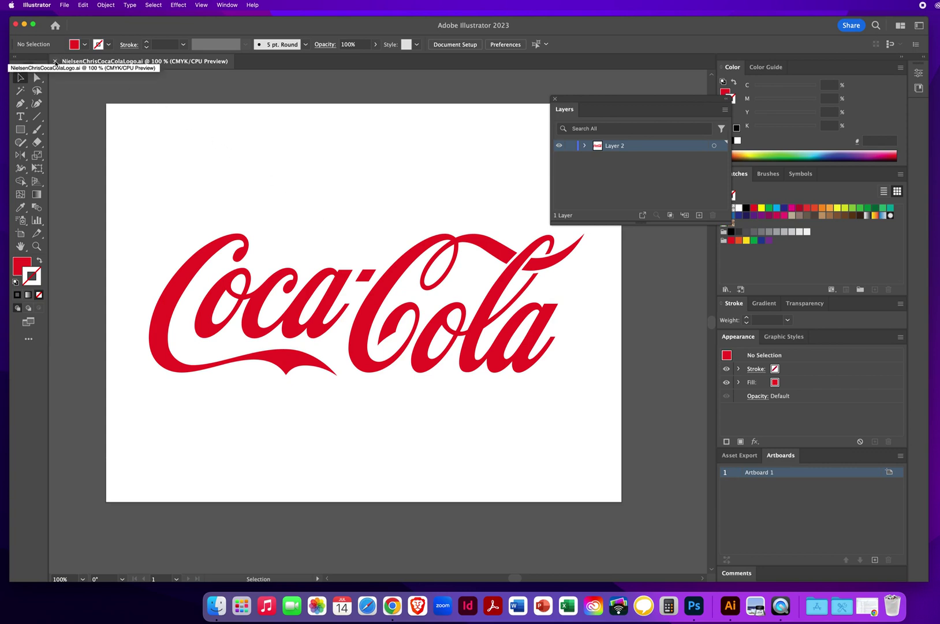
Step: Close the saved logo document and switch to Photoshop
click(55, 61)
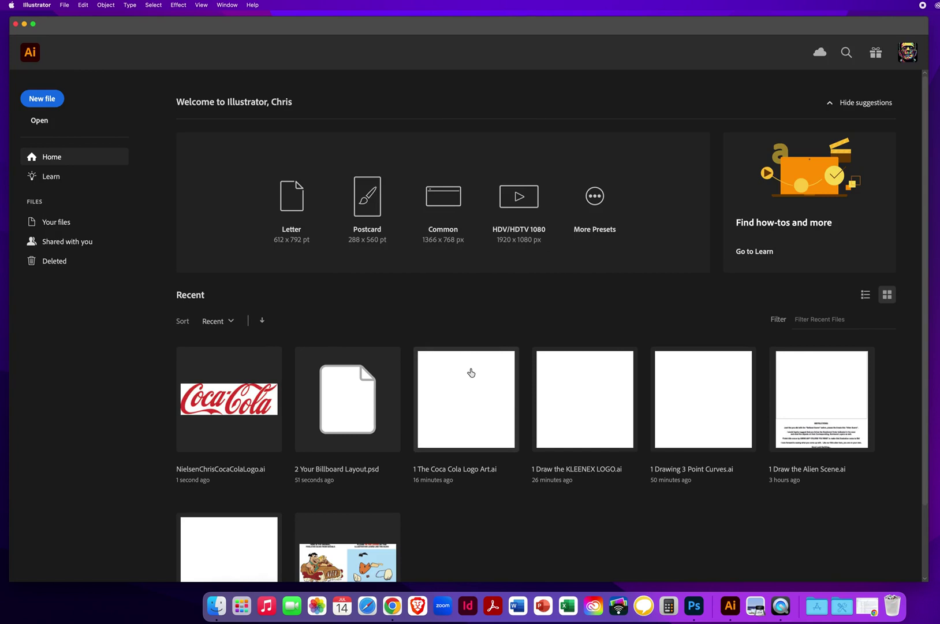
click(695, 605)
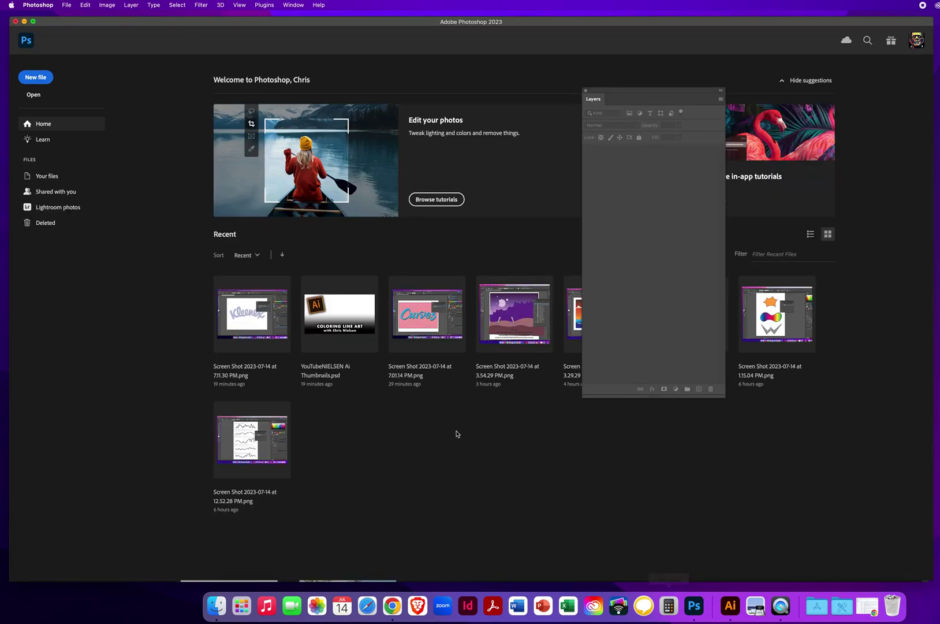
Step: Clear Photoshop's list of recent files
click(66, 6)
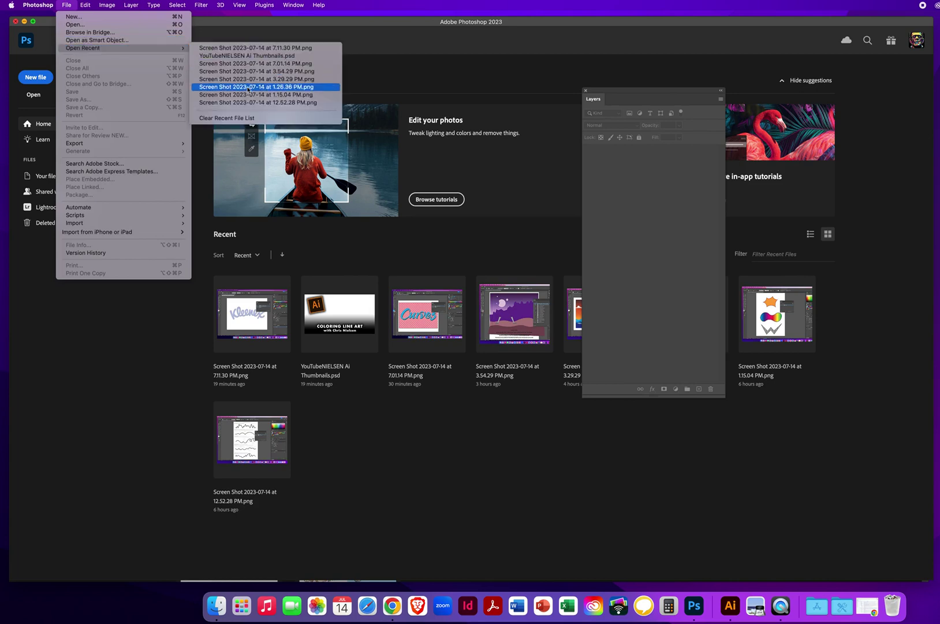
click(349, 215)
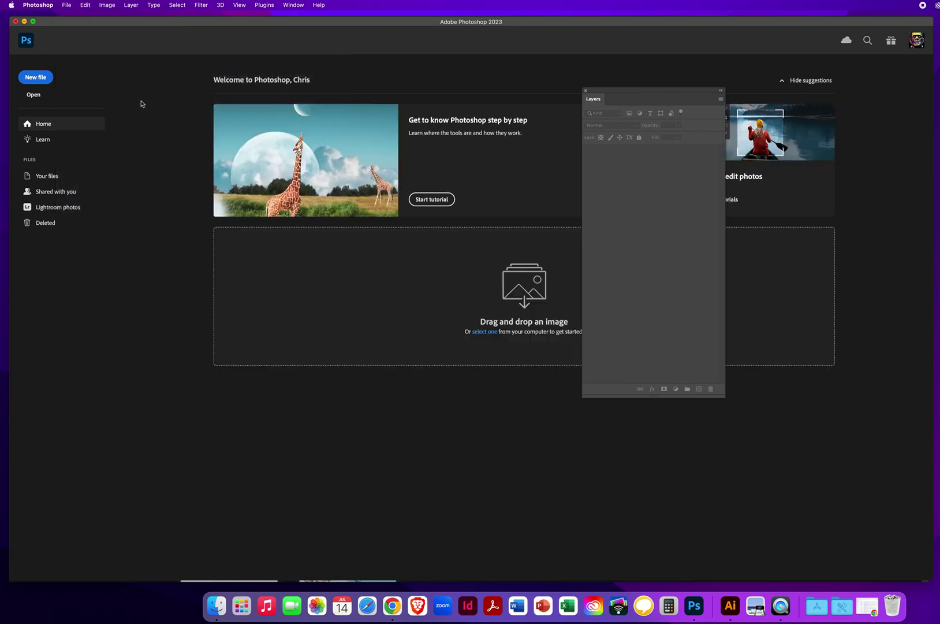
Step: Open 2 Your Billboard Layout.psd from the 4.3 Coca-Cola billboard folder in Ai - CHAPTER 4 and shorten the floating Layers panel
click(67, 6)
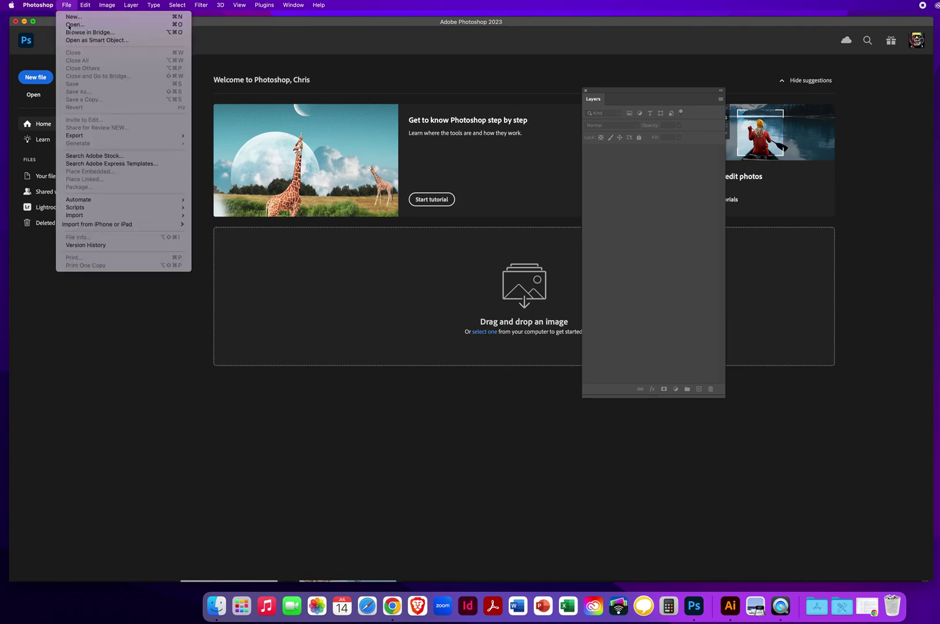
click(72, 25)
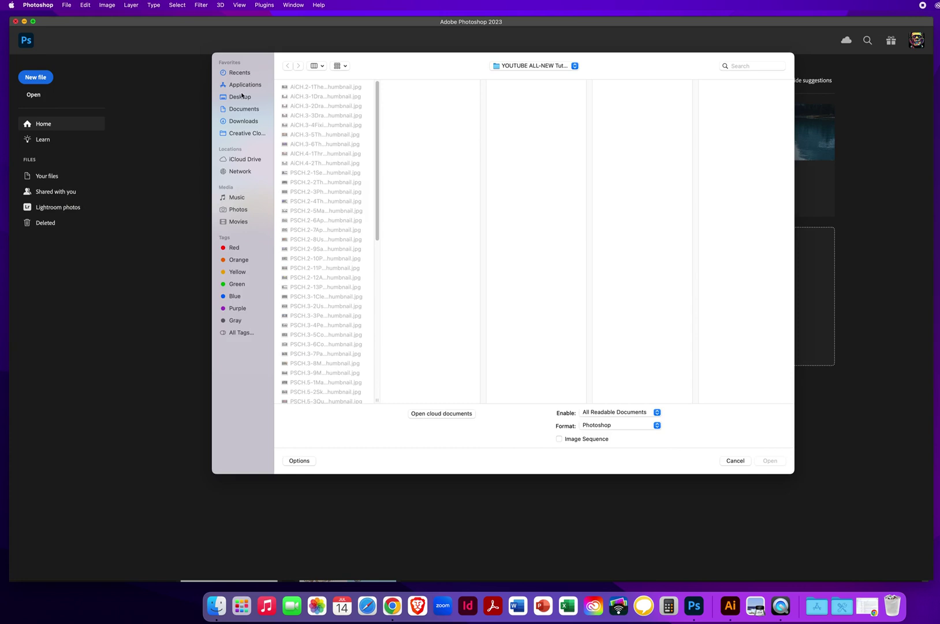
click(242, 96)
click(317, 87)
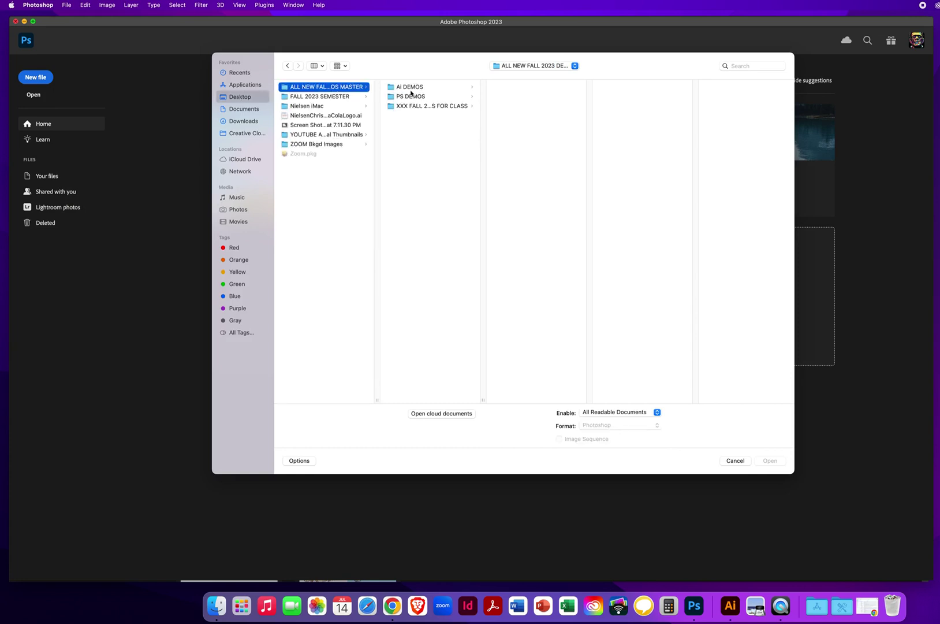
click(411, 88)
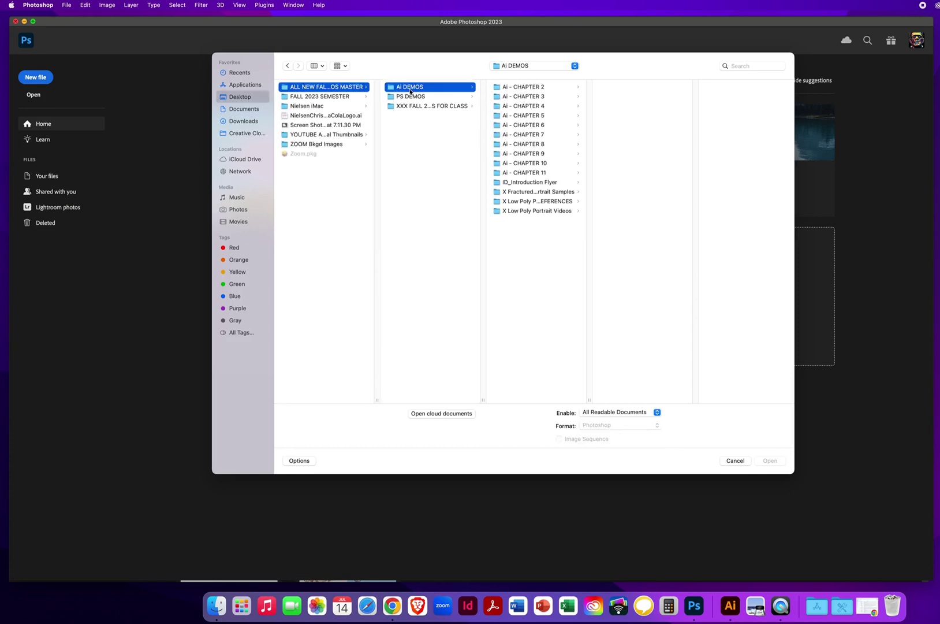
click(533, 106)
click(638, 107)
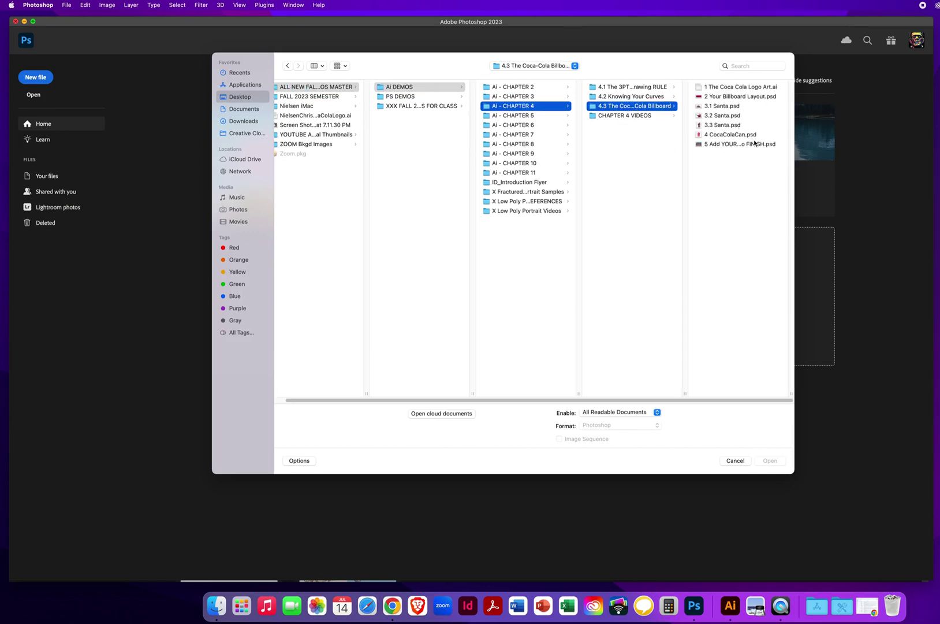
click(736, 97)
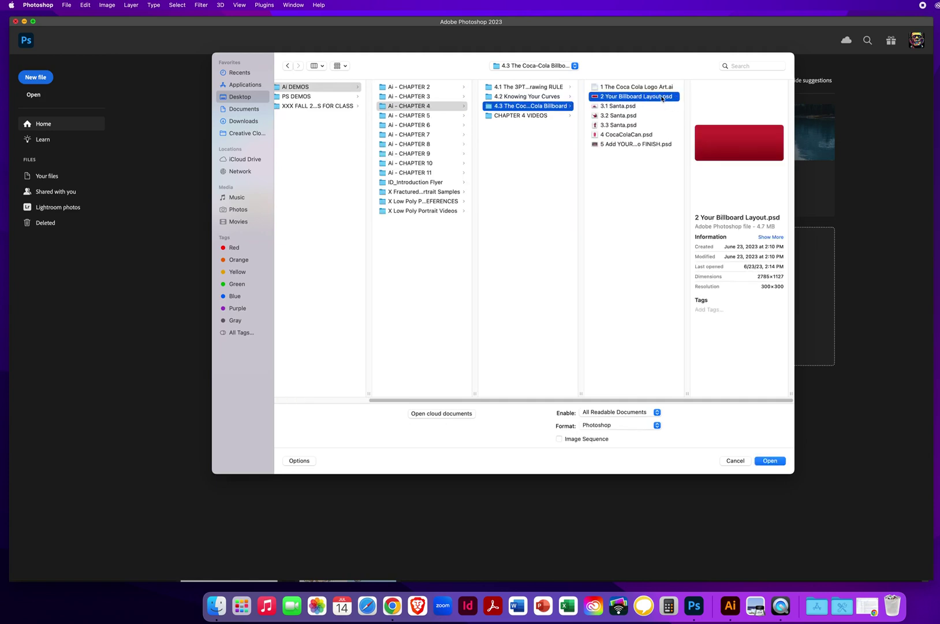
click(771, 460)
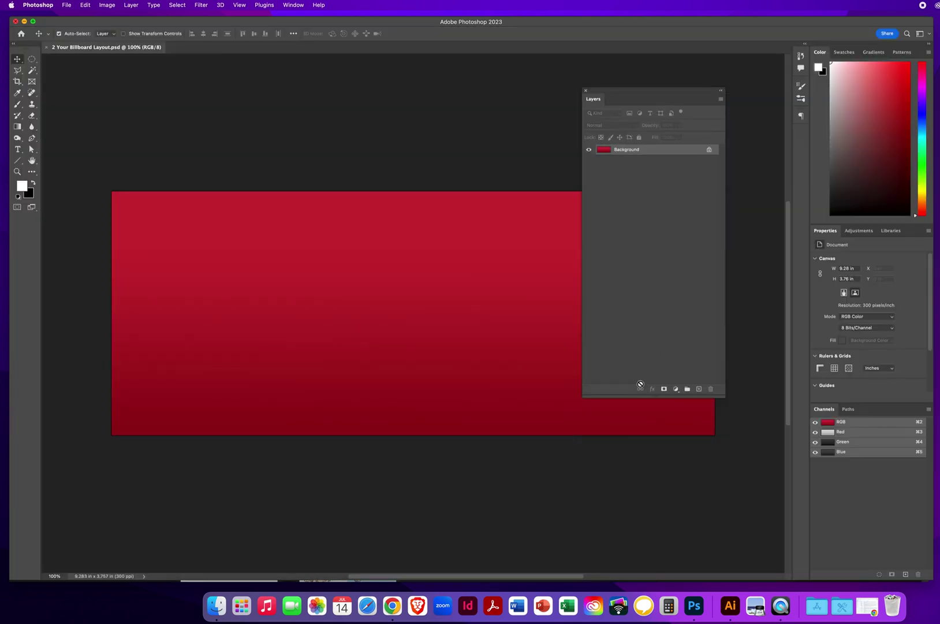
drag(637, 397, 633, 236)
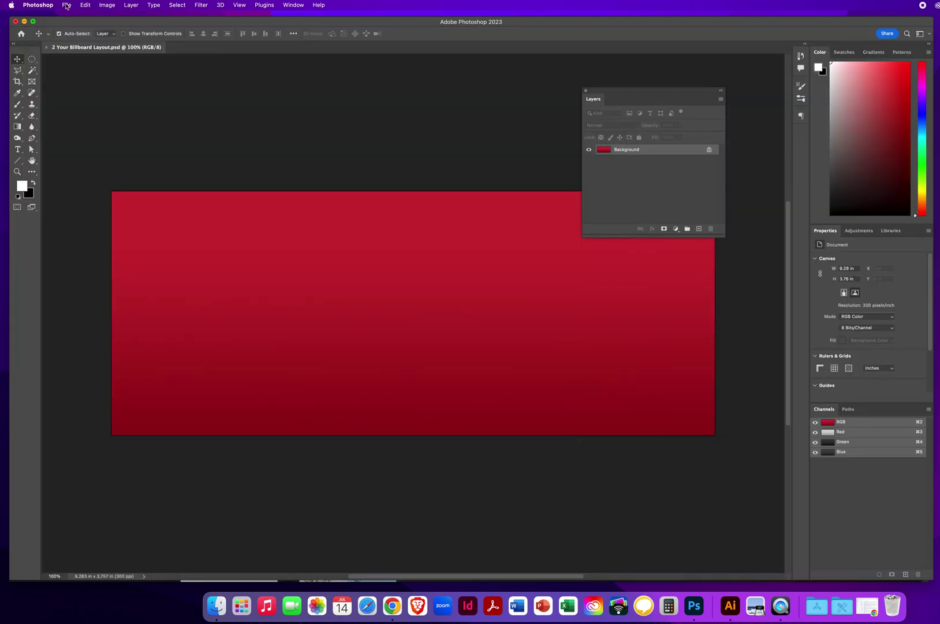
Step: Preview the three Santa images in the billboard folder and open 3.2 Santa.psd
click(67, 5)
click(72, 24)
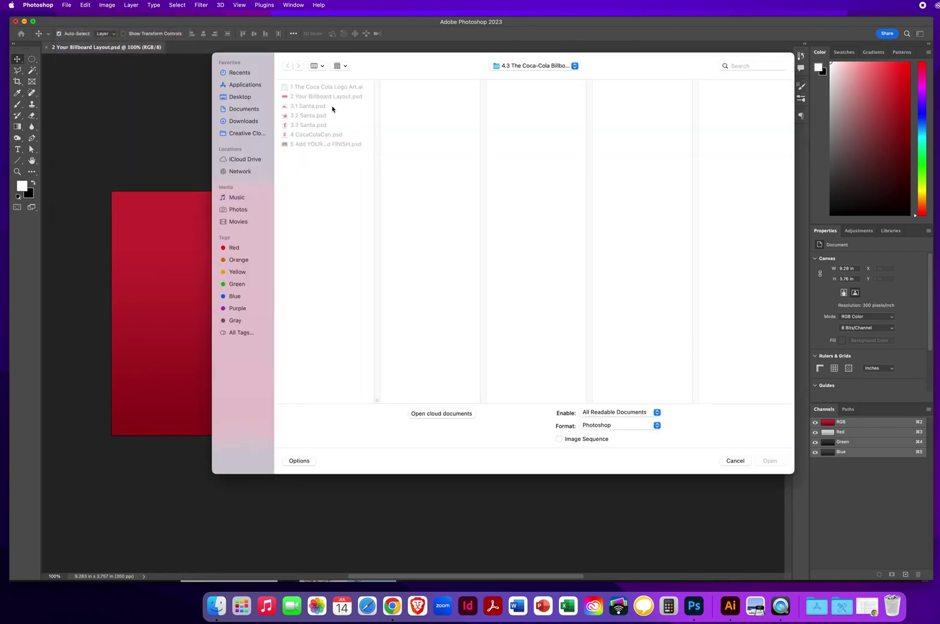
click(332, 107)
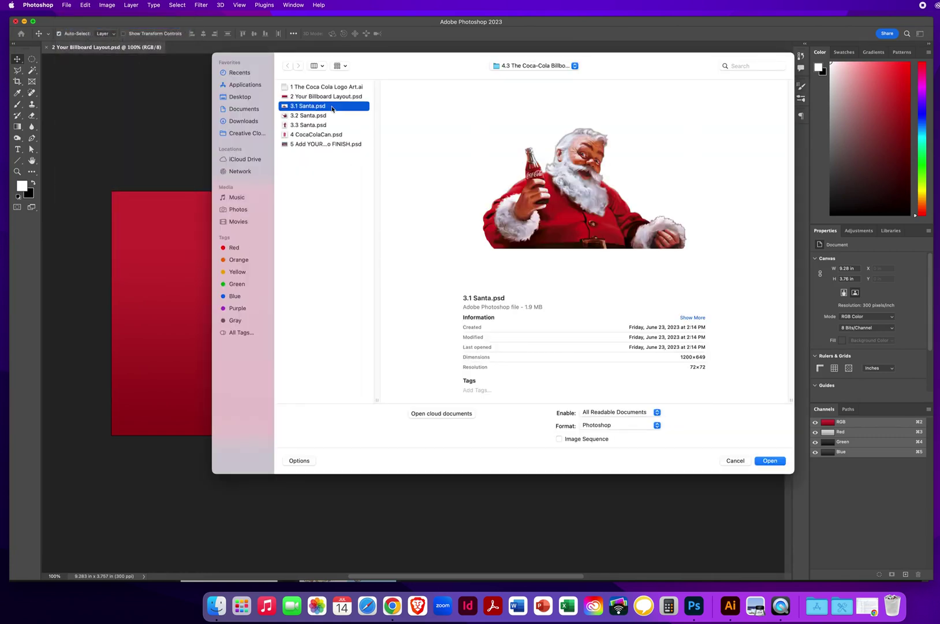
click(332, 116)
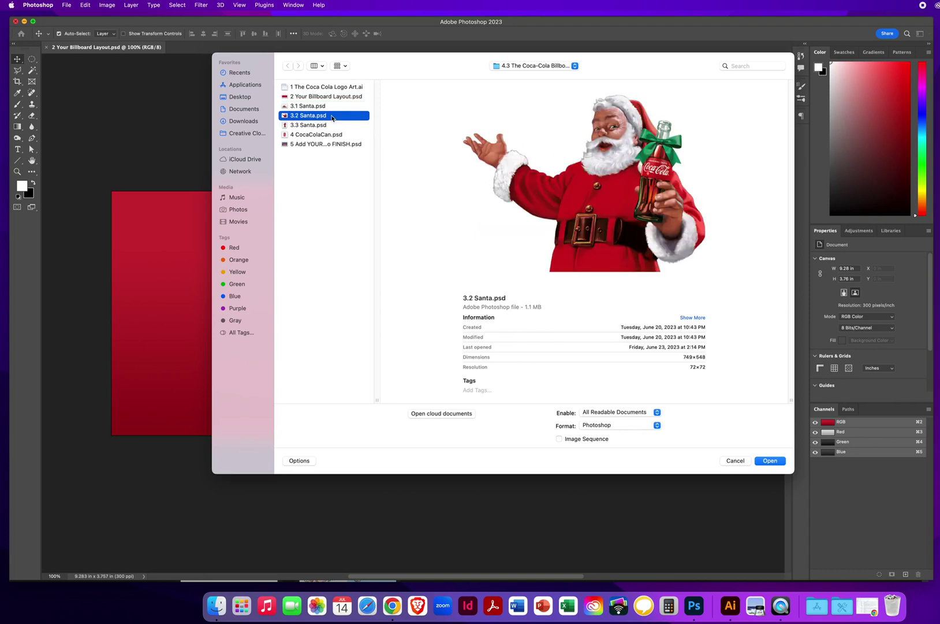
click(335, 126)
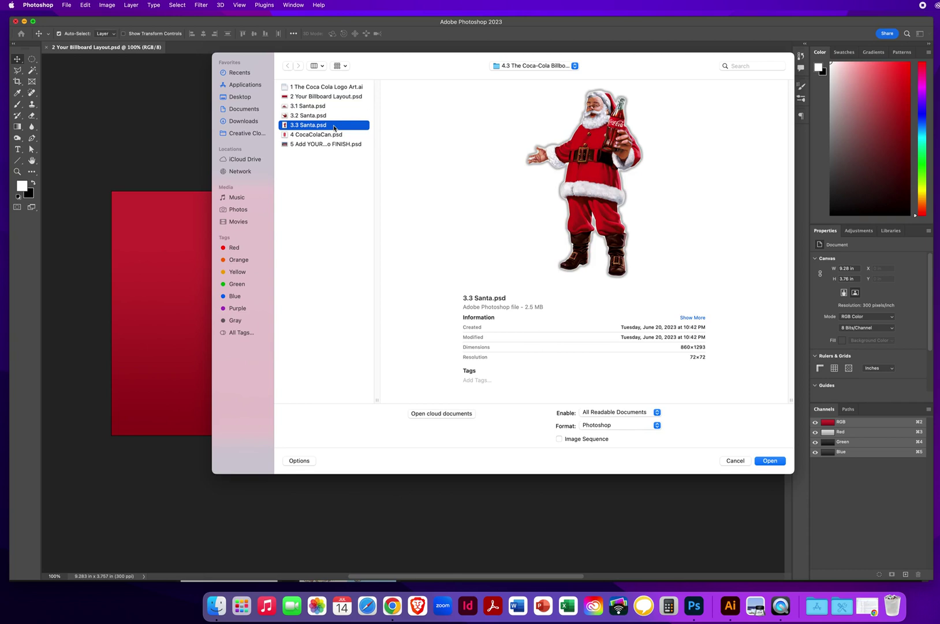
click(324, 116)
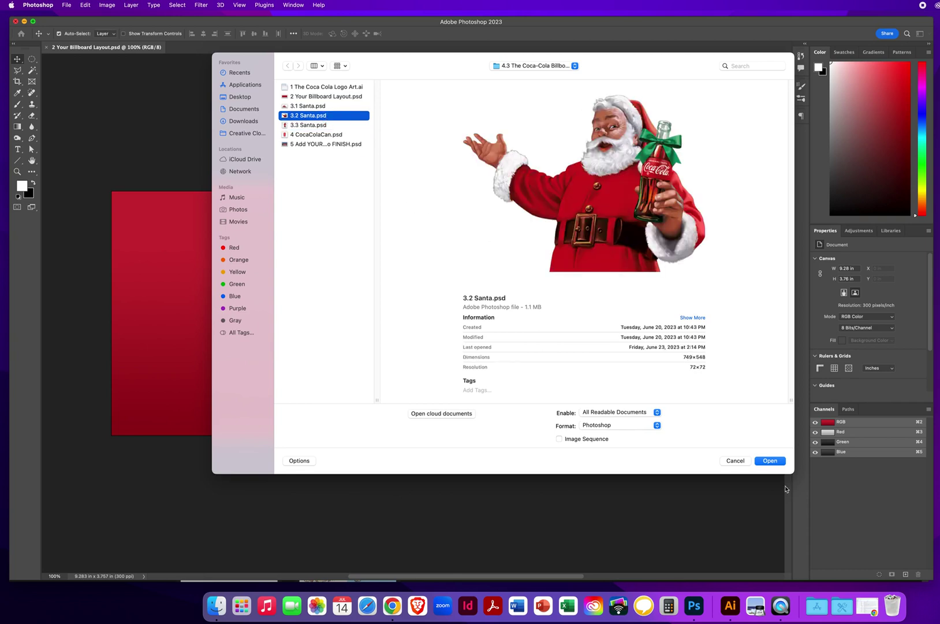
click(771, 461)
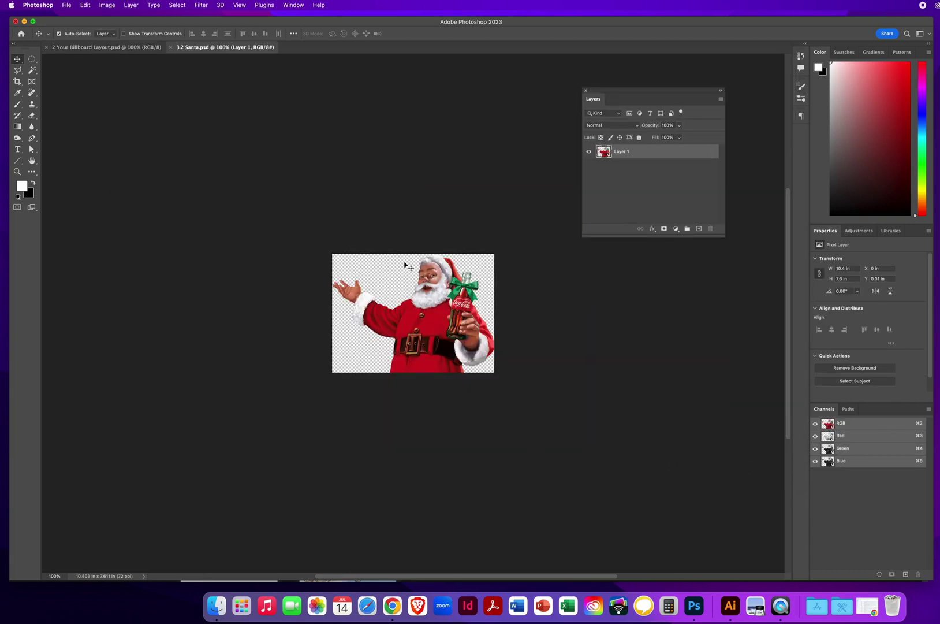
Step: Copy the Santa artwork into the billboard layout and place it against the canvas's bottom edge on the right side
drag(433, 311, 131, 50)
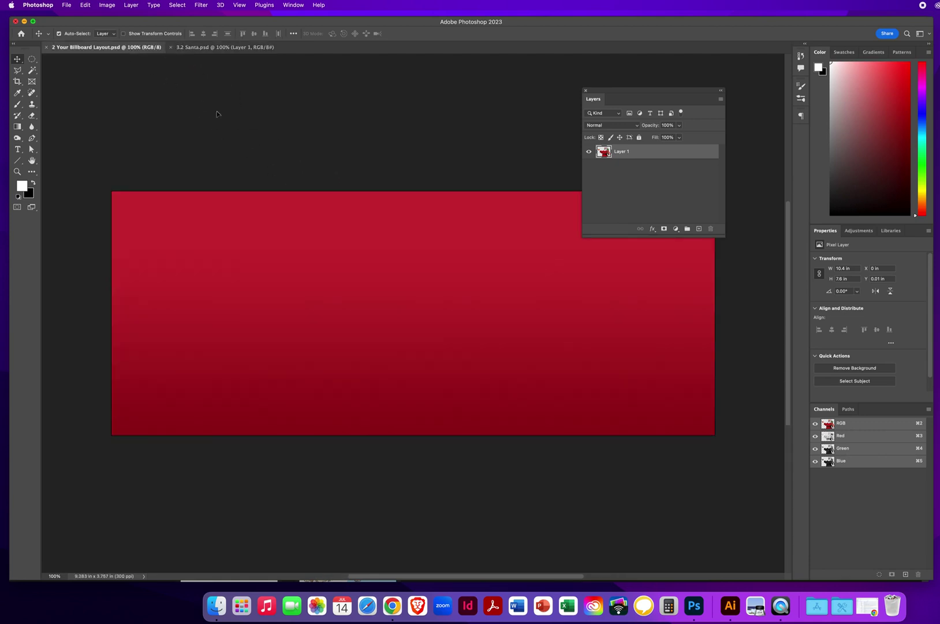
drag(462, 257, 536, 306)
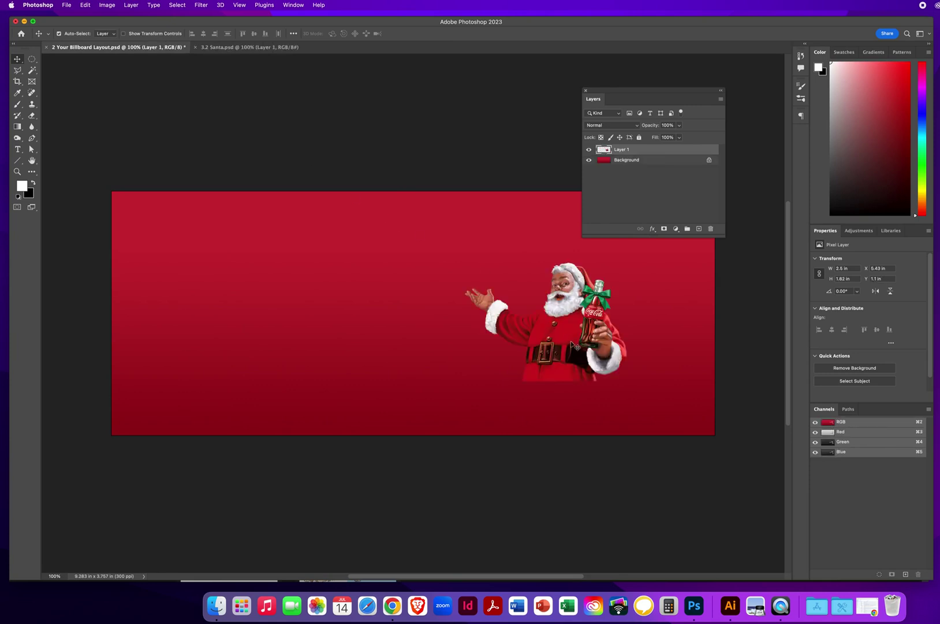
drag(575, 348, 619, 396)
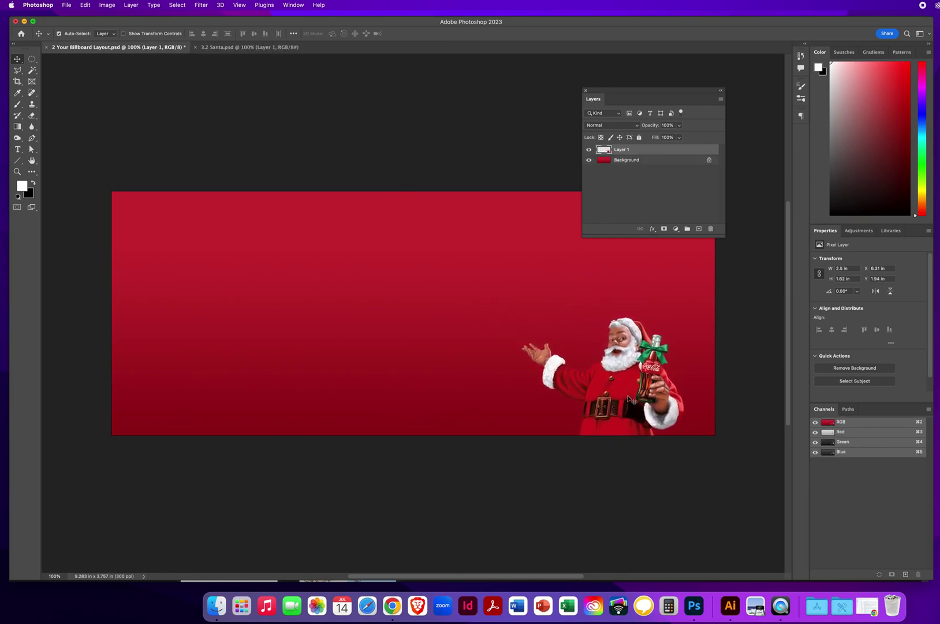
Step: Scale the Santa layer up proportionally to about 183% with Free Transform, keeping its lower-right corner fixed
key(super)
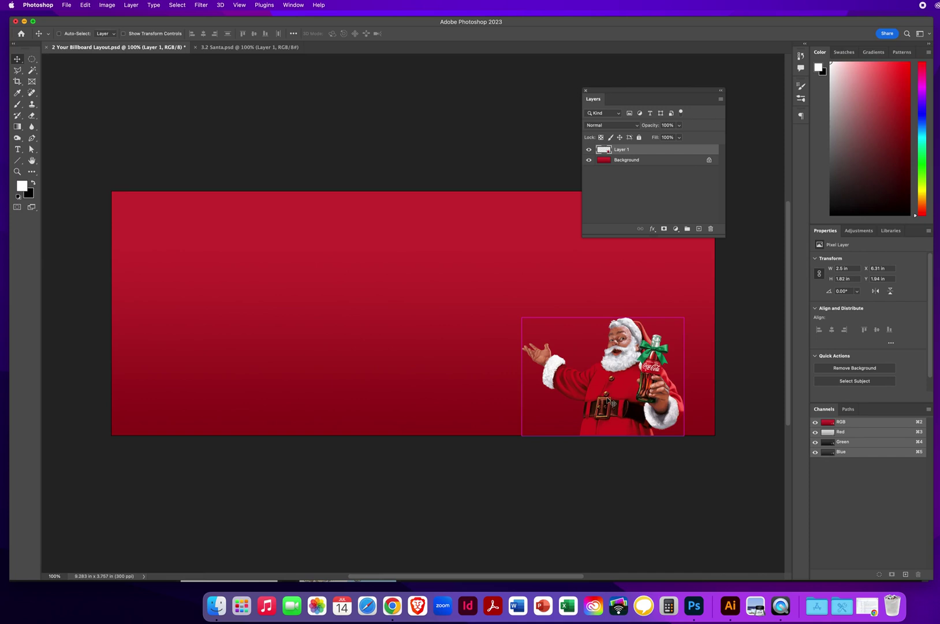
key(super+t)
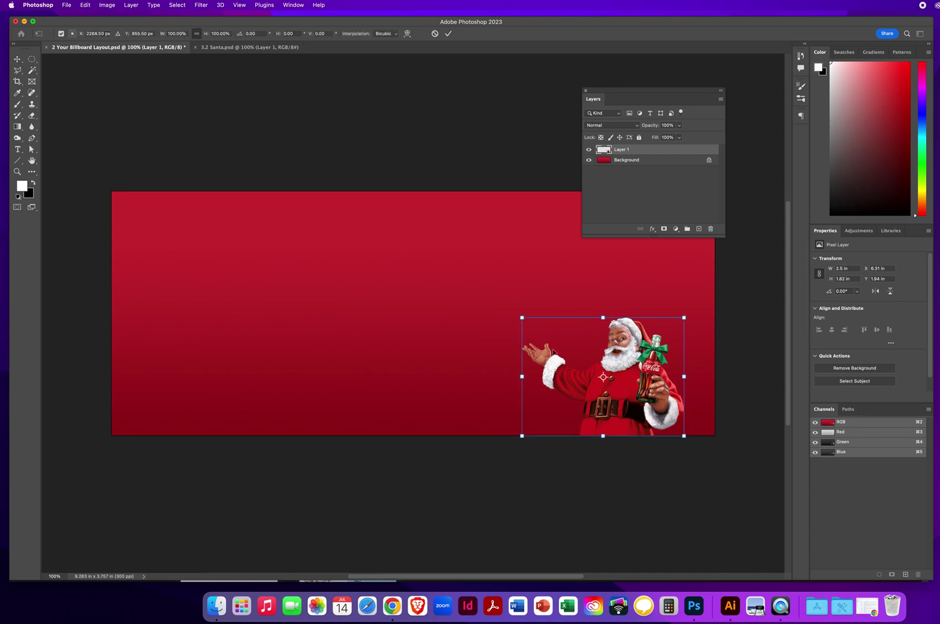
drag(522, 317, 380, 229)
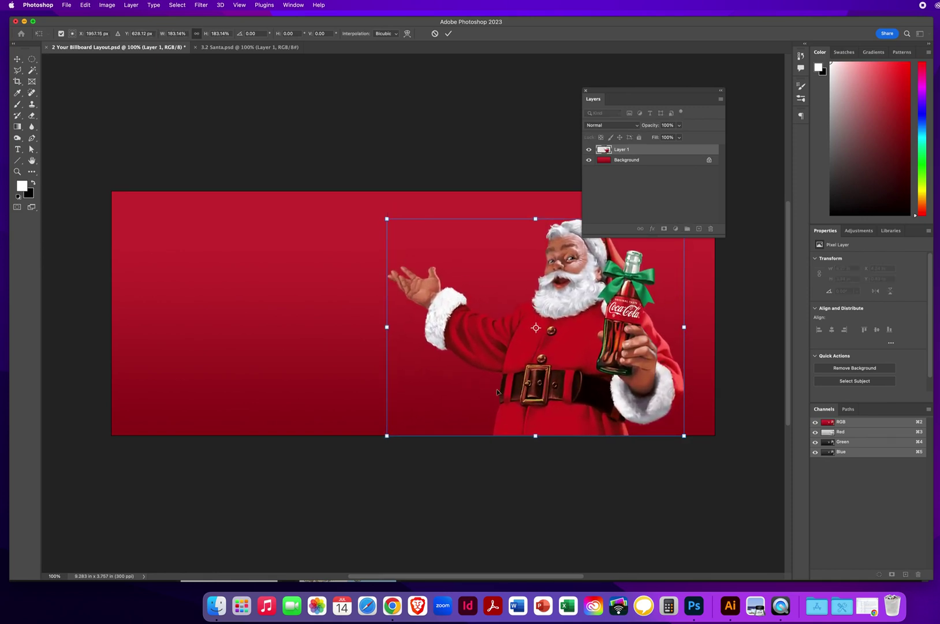
key(Return)
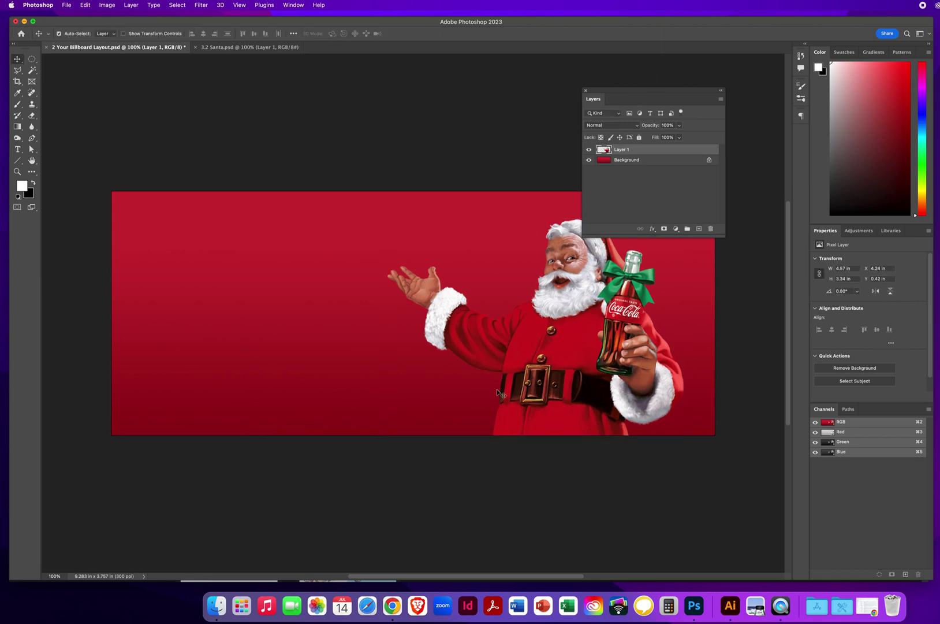
Step: Shift Santa slightly to the right on the billboard and close the 3.2 Santa.psd document
drag(569, 384, 580, 386)
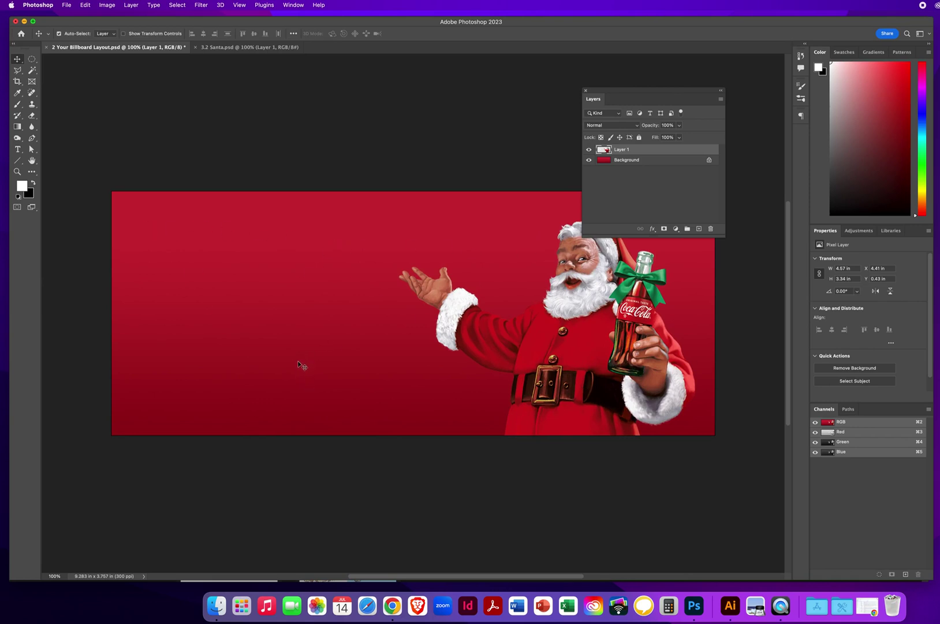
click(217, 49)
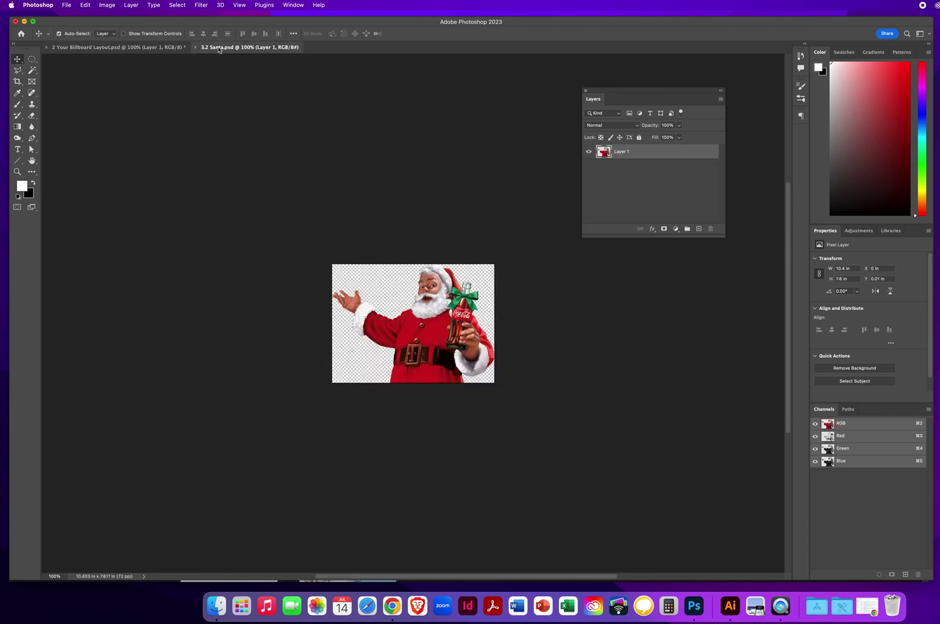
click(196, 48)
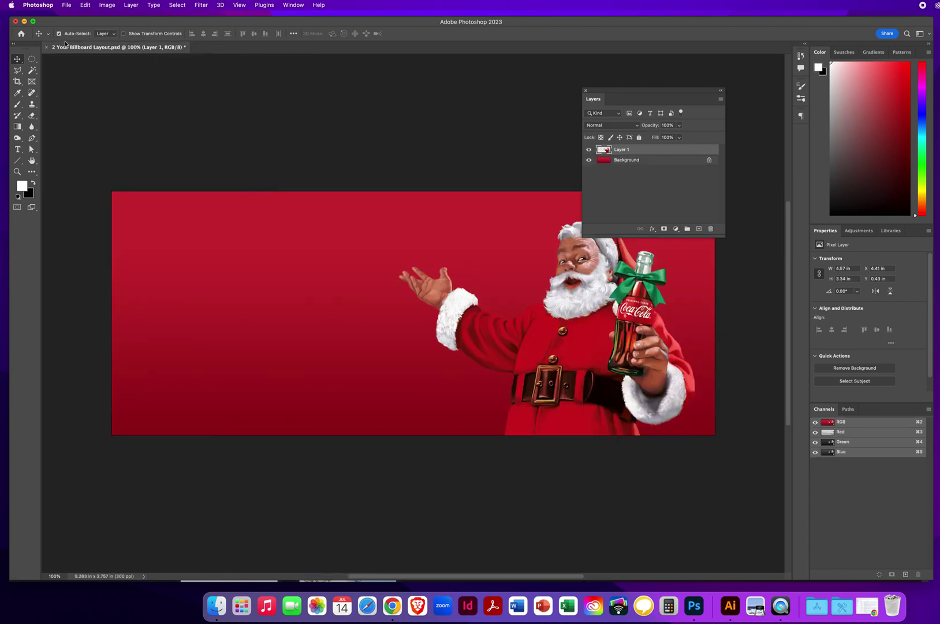
Step: Open the saved Coca-Cola logo Illustrator file from the Desktop
click(67, 5)
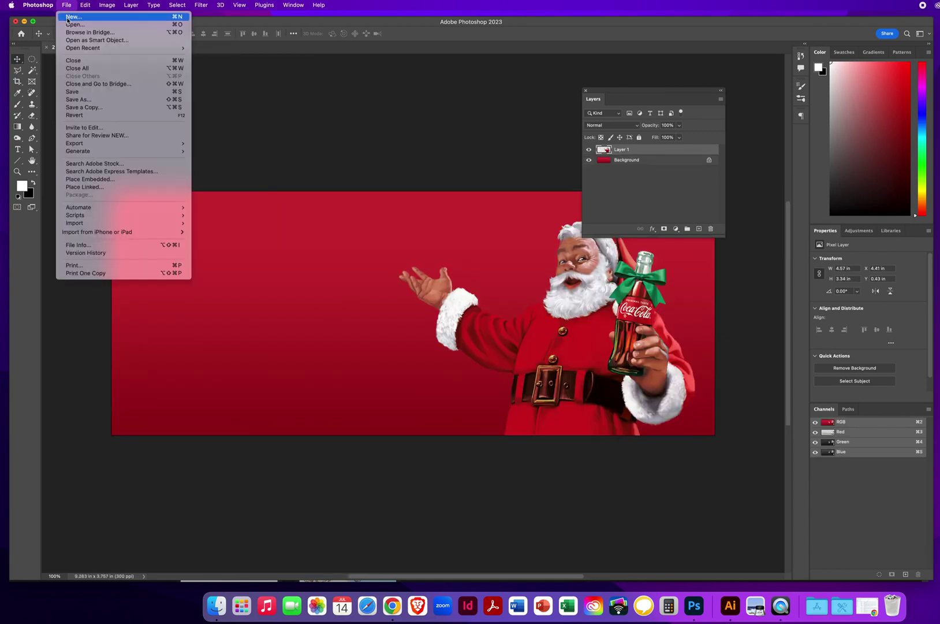
click(67, 25)
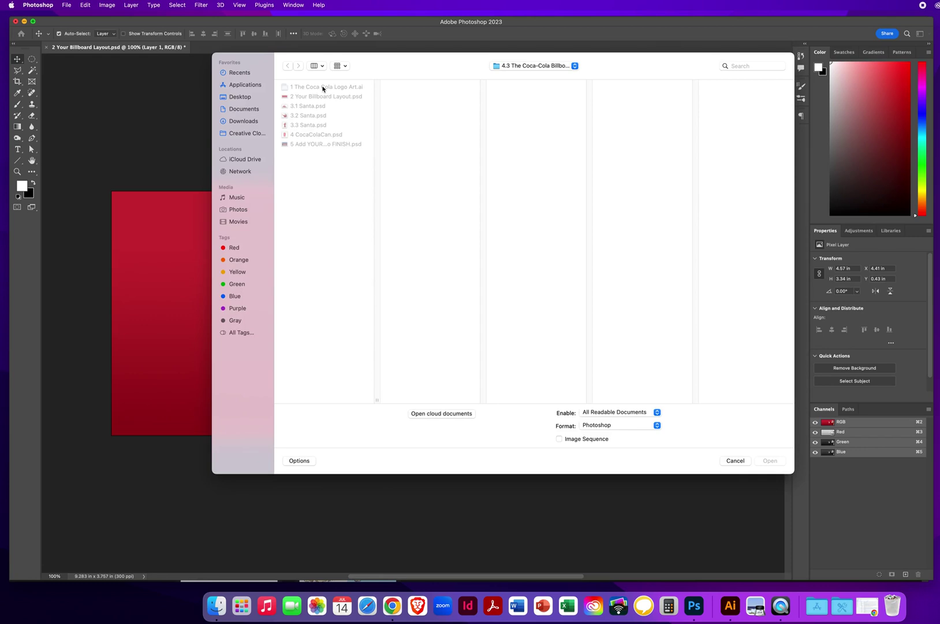
click(323, 88)
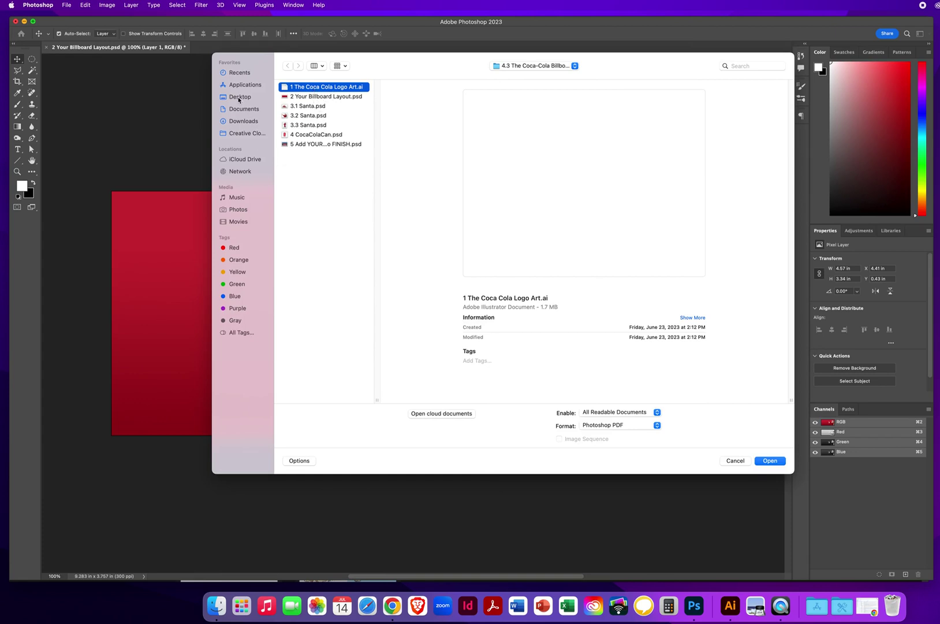
click(239, 99)
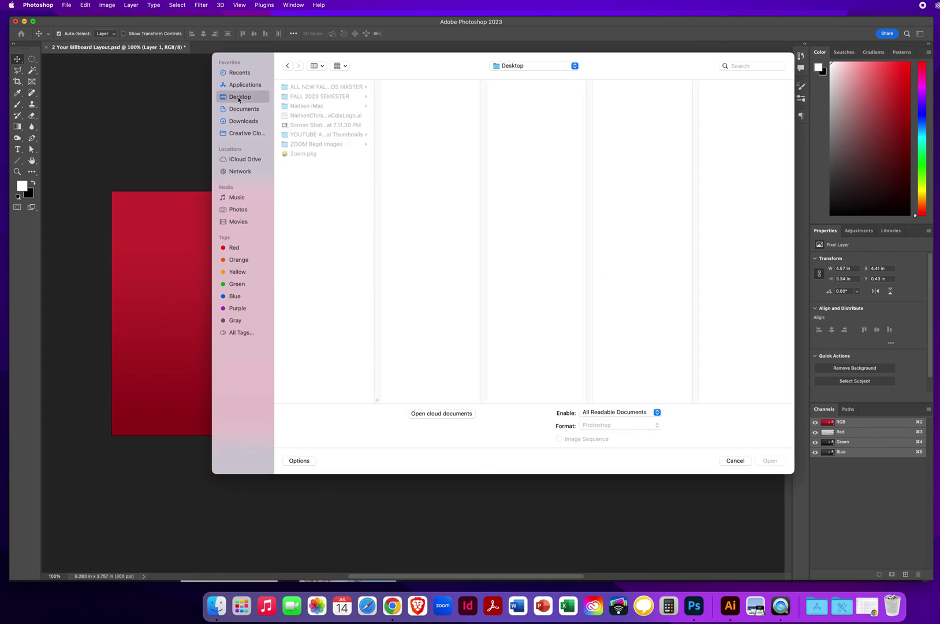
click(312, 116)
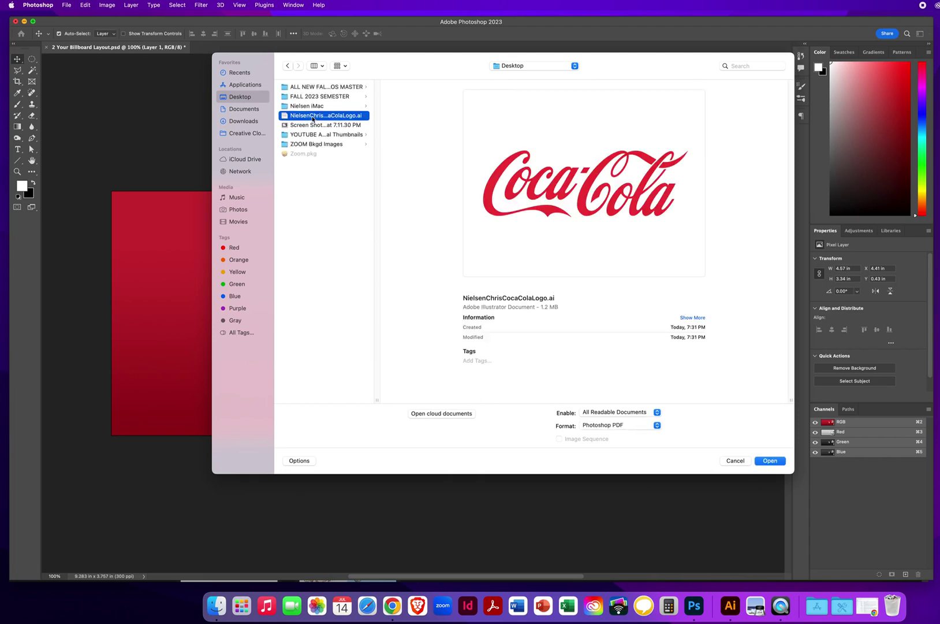
click(313, 116)
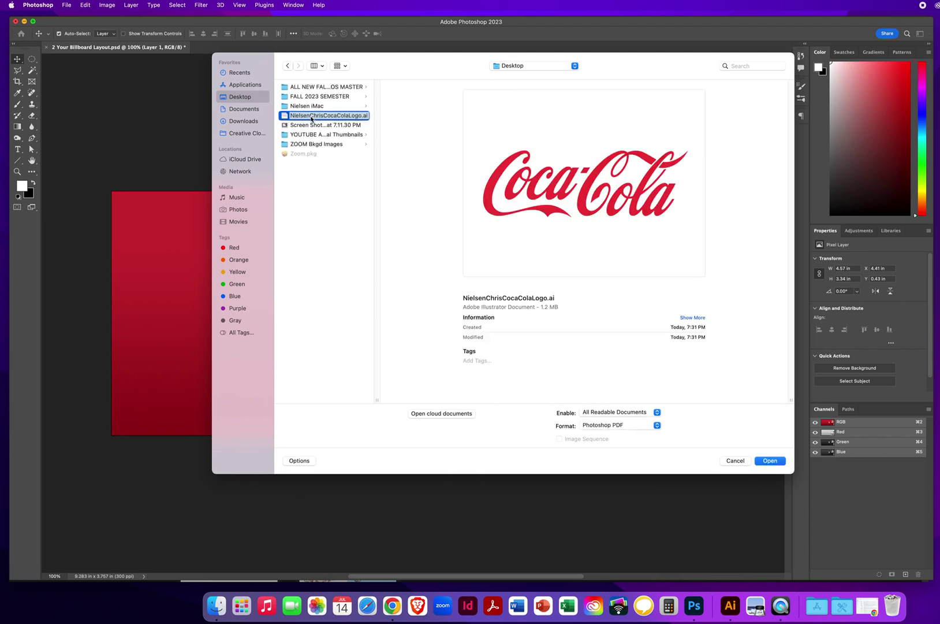
click(284, 118)
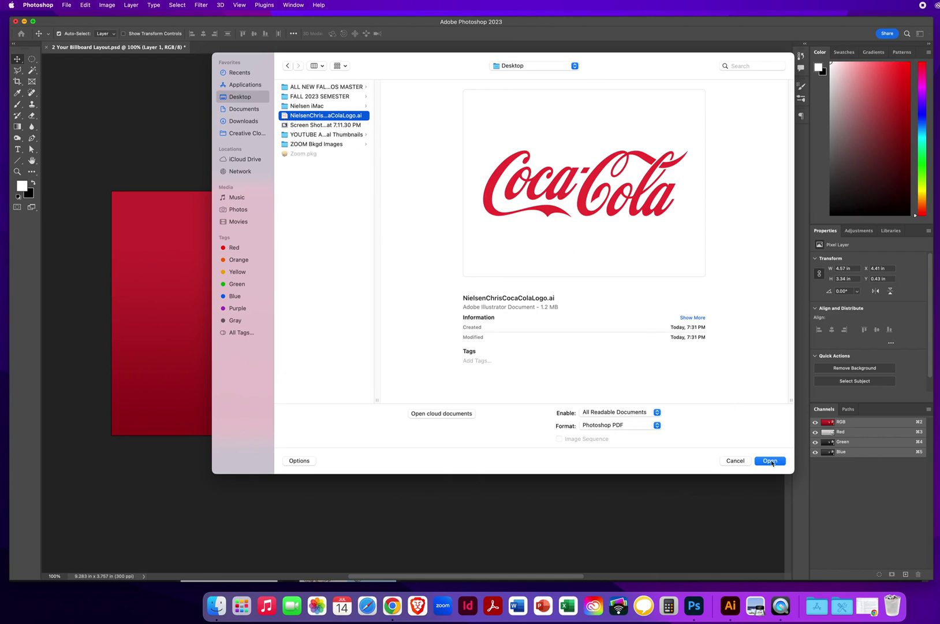
click(770, 461)
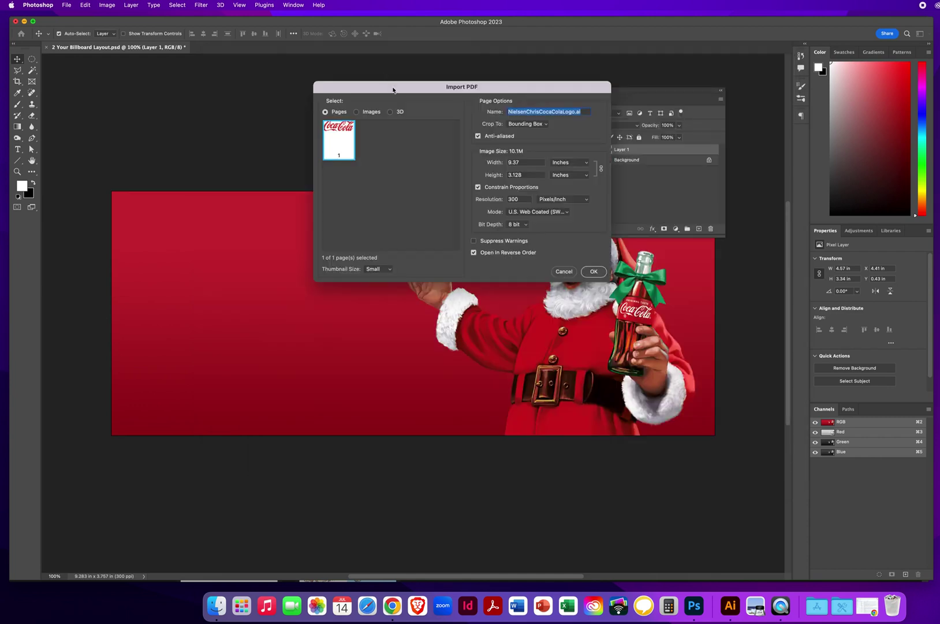
Step: Import the logo file's page in RGB Color mode at 300 pixels/inch
drag(393, 90, 153, 105)
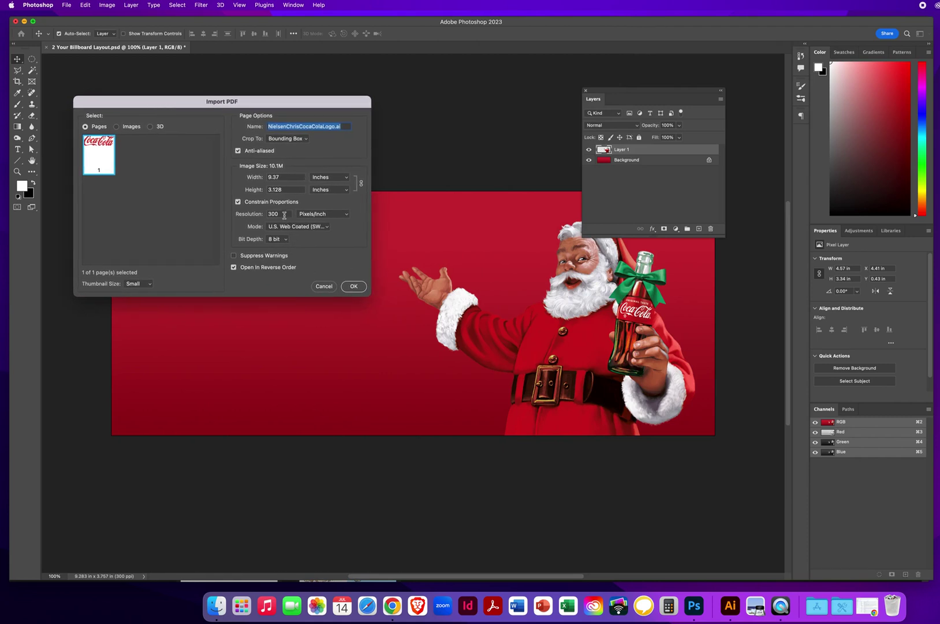
drag(284, 214, 188, 218)
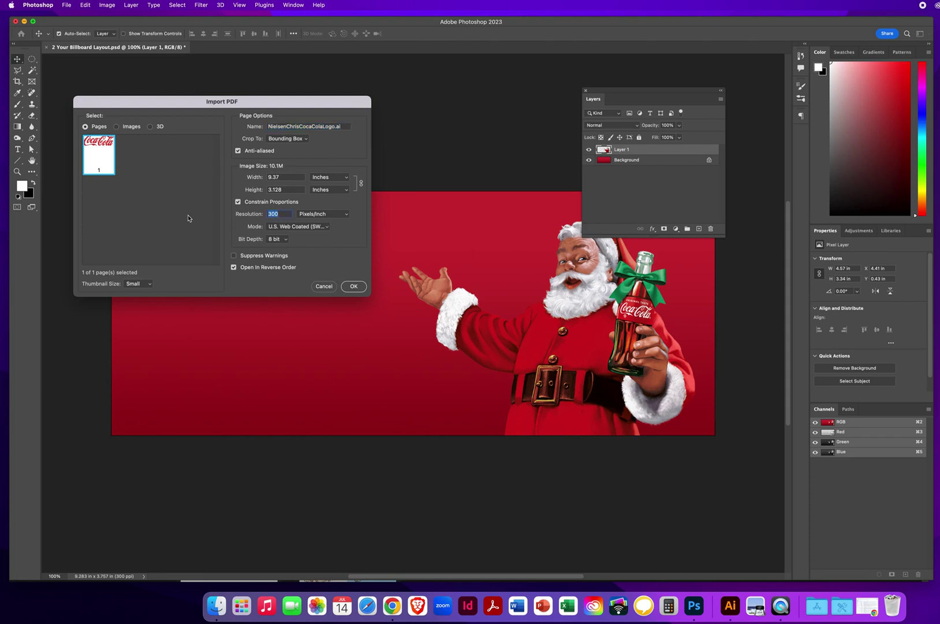
click(296, 226)
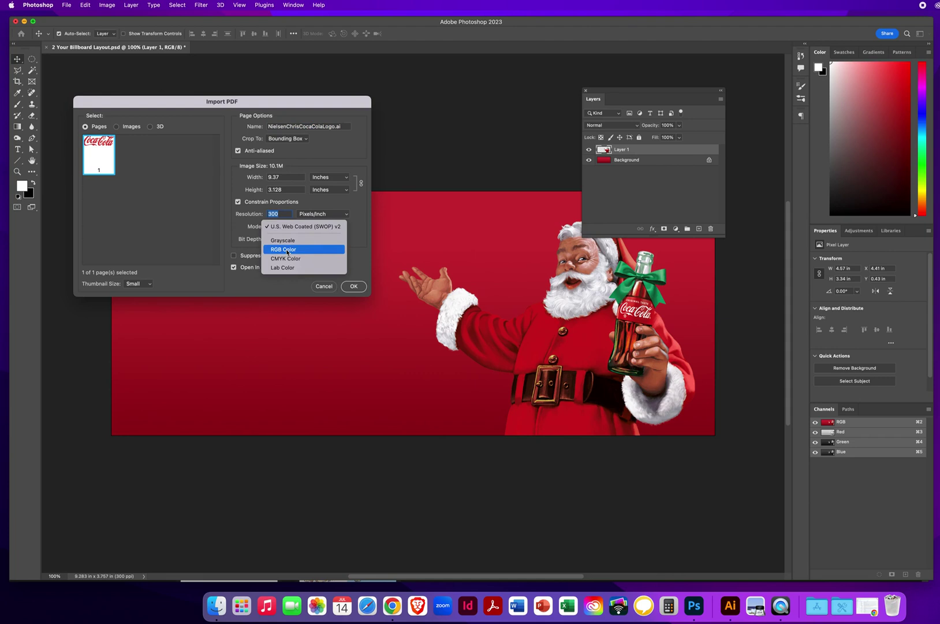
click(287, 249)
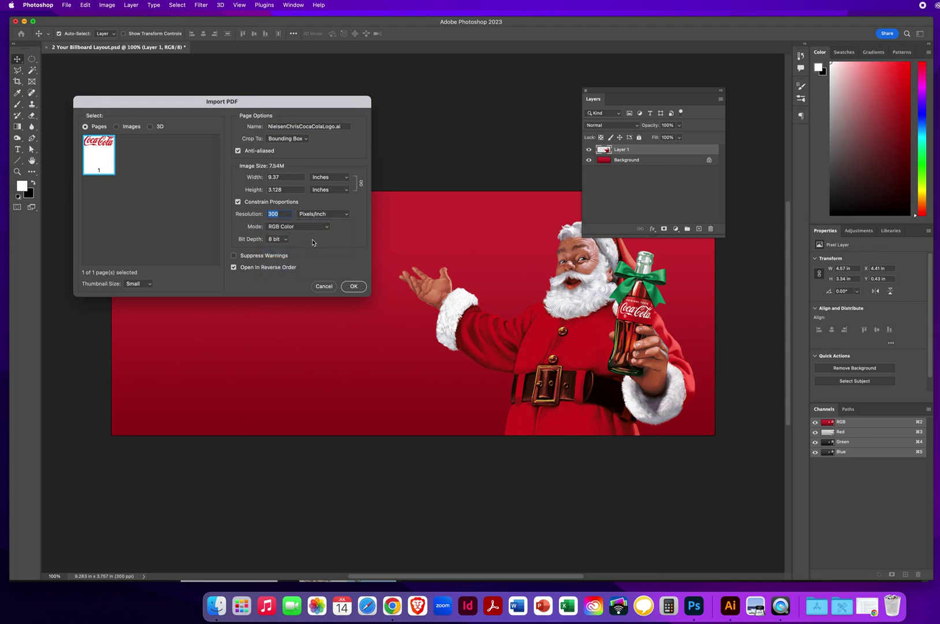
click(354, 287)
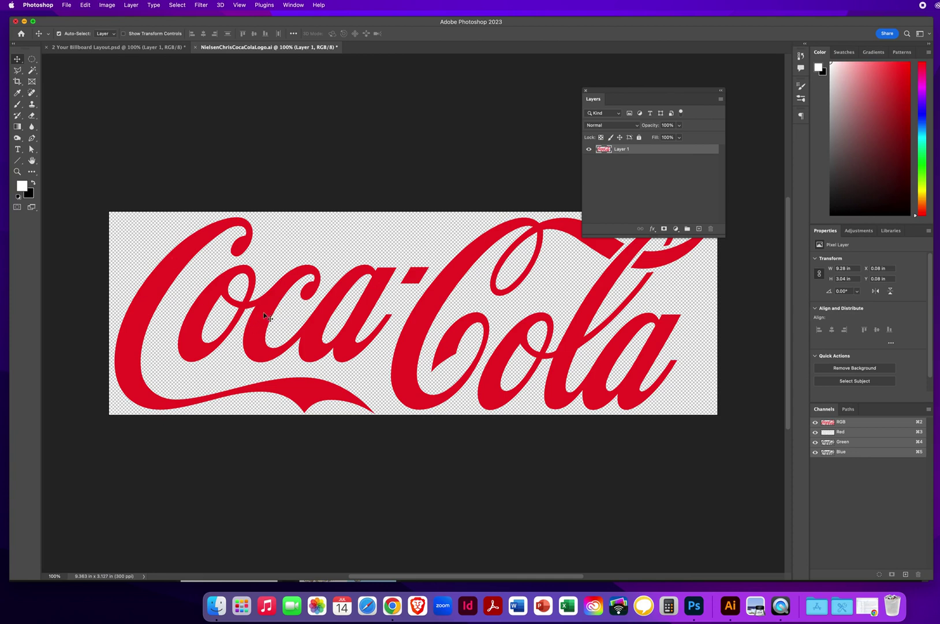
Step: Copy the logo into the billboard layout and scale it proportionally to about 55% in the canvas's lower-left area
drag(264, 311, 205, 202)
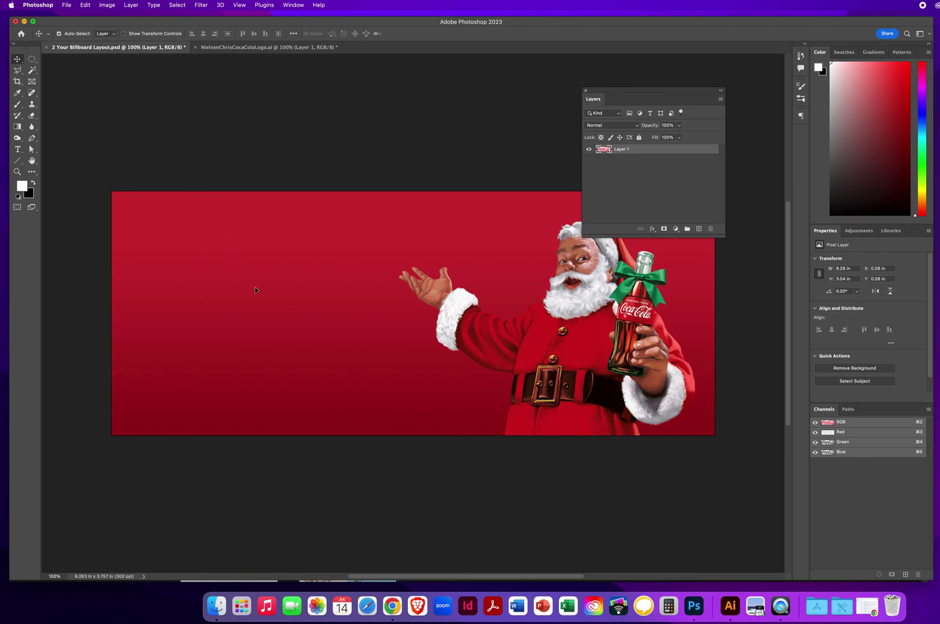
drag(255, 290, 419, 325)
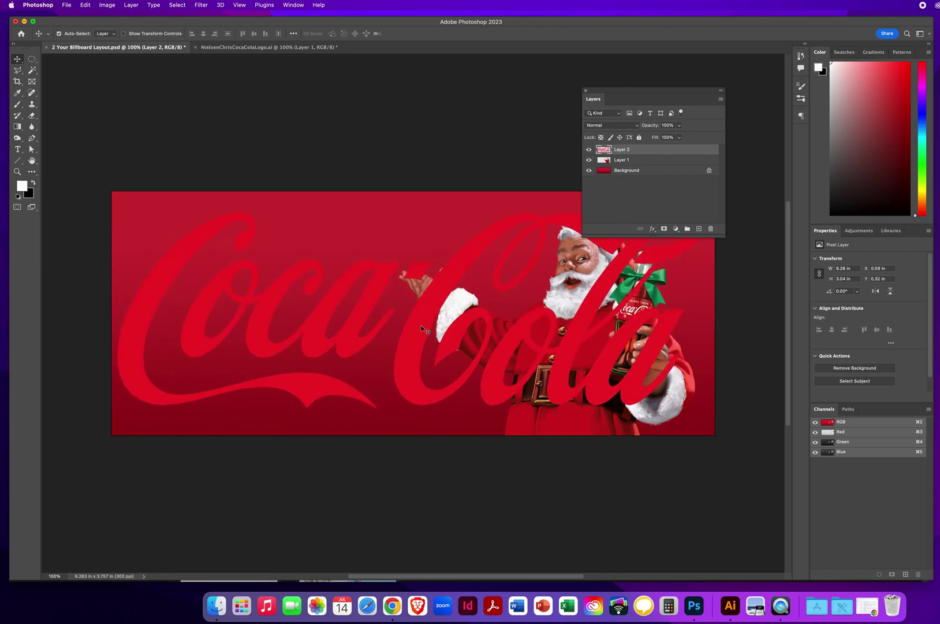
key(super+t)
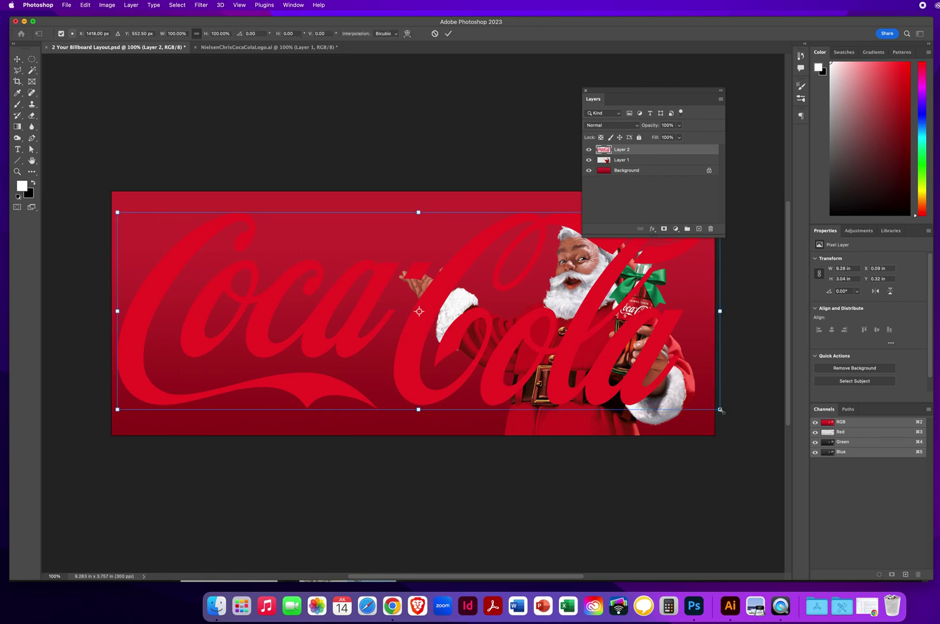
drag(721, 411, 512, 341)
drag(458, 319, 458, 397)
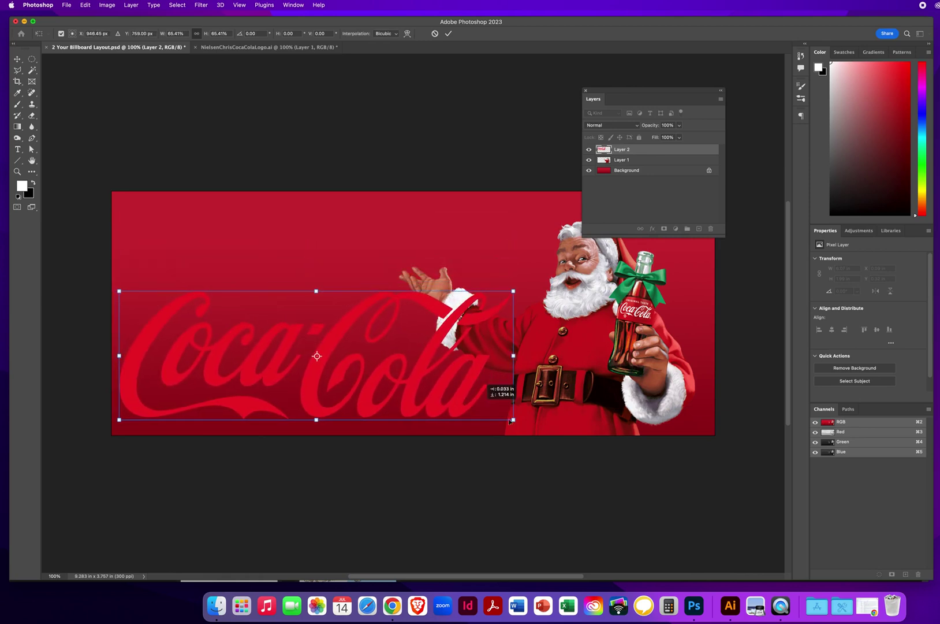
drag(511, 419, 424, 398)
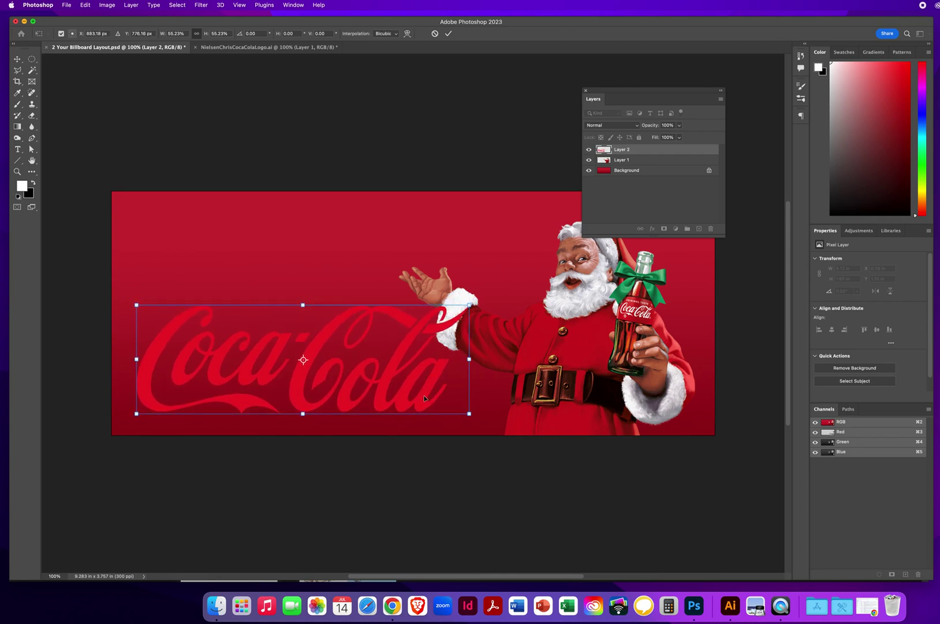
key(Return)
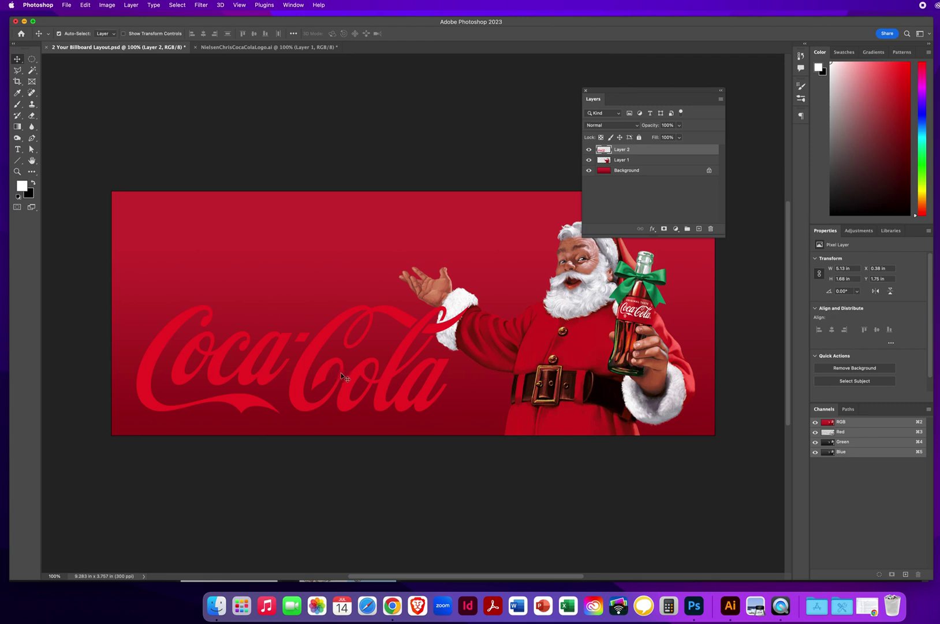
drag(351, 384, 350, 387)
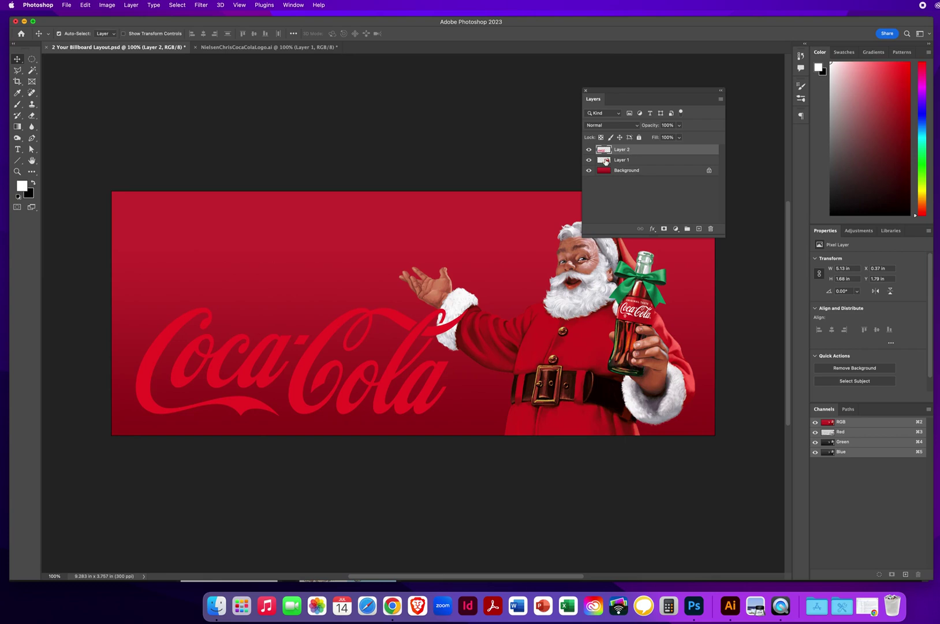
Step: Lock the logo layer's transparent pixels, hiding the Santa and background layers temporarily to isolate the logo
click(589, 160)
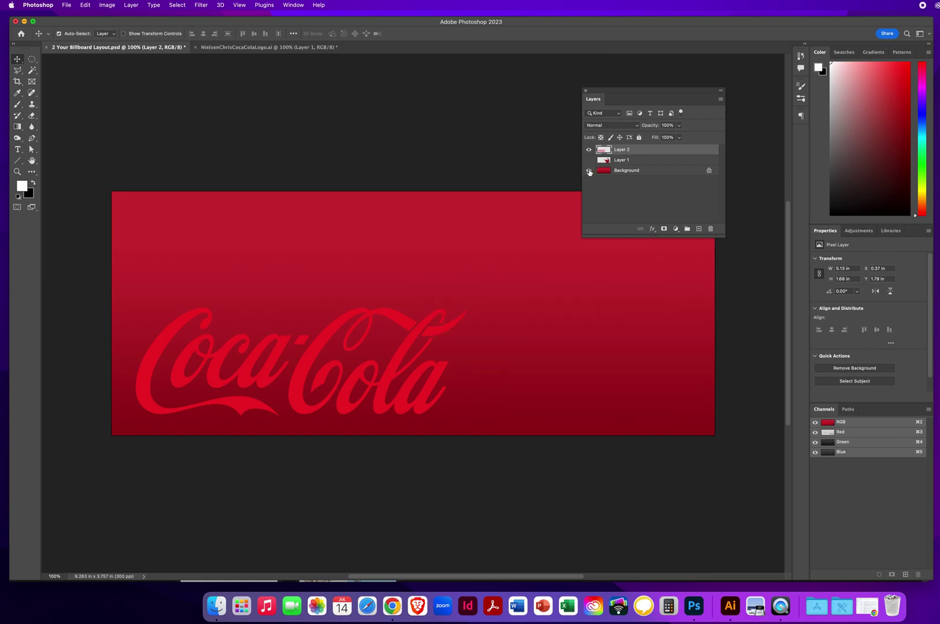
click(589, 170)
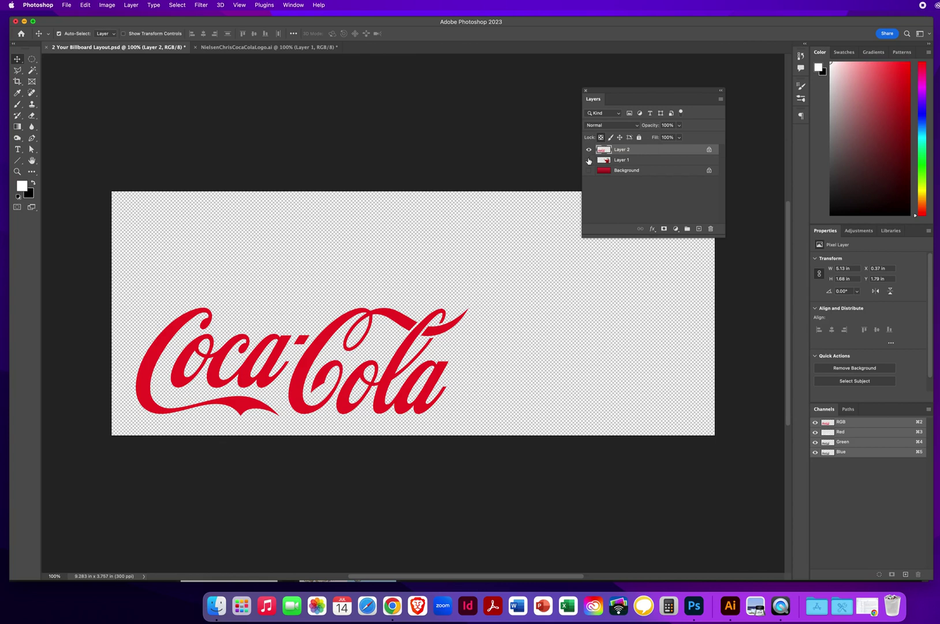
click(589, 171)
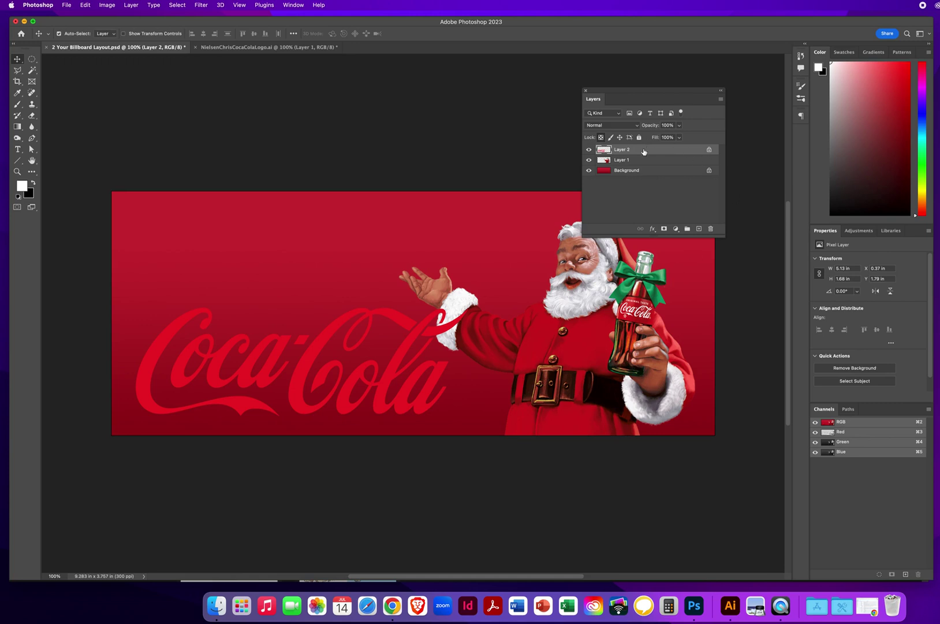
Step: Fill the Coca-Cola logo on Layer 2 with White in Normal mode at 100% opacity
key(x)
click(85, 5)
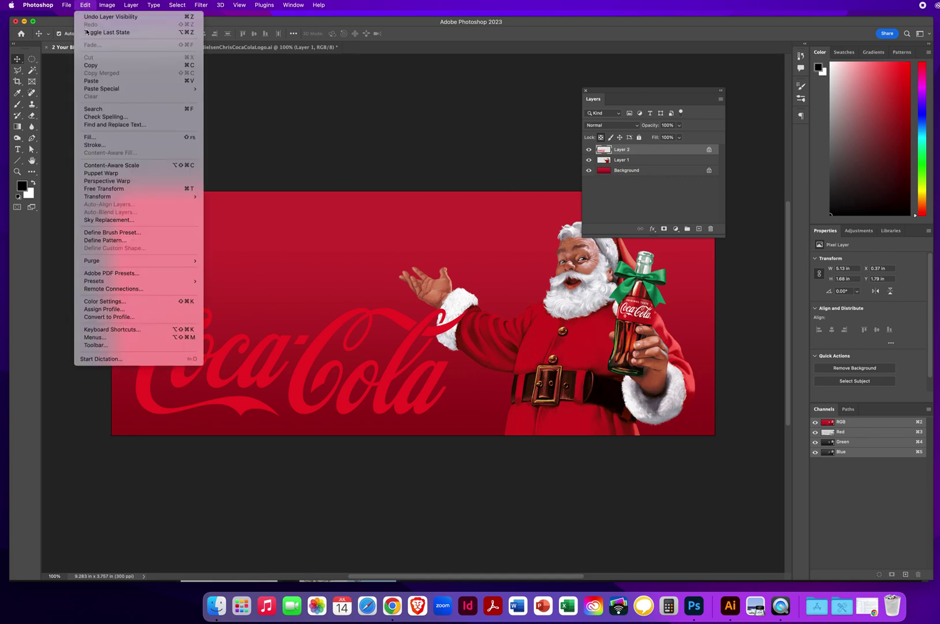
click(90, 139)
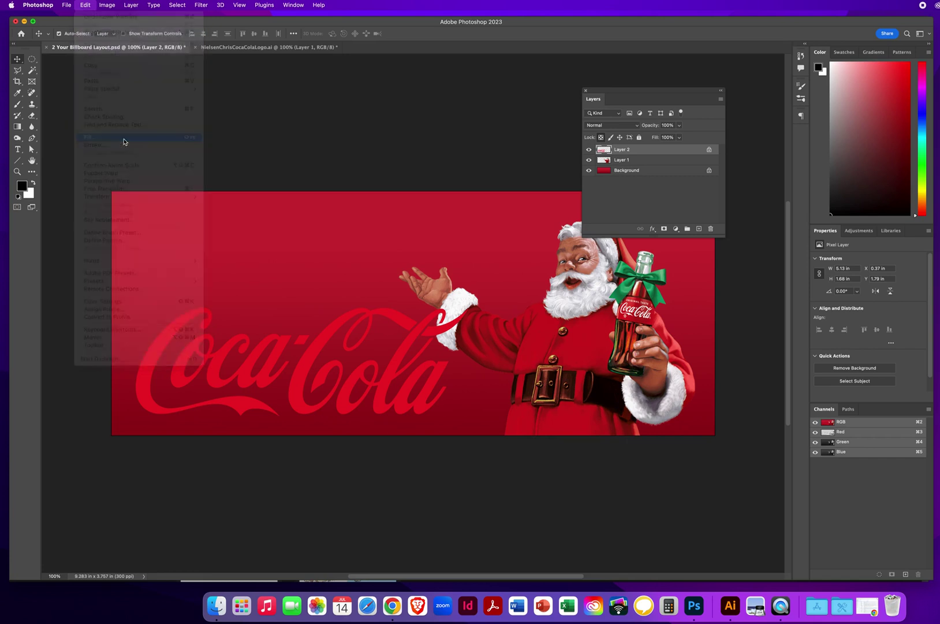
click(314, 94)
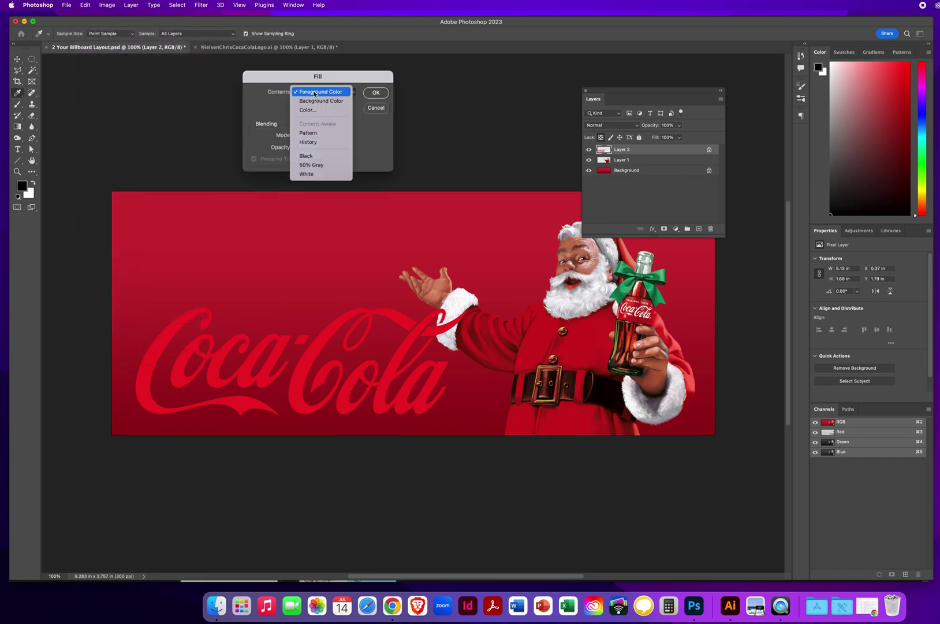
click(310, 175)
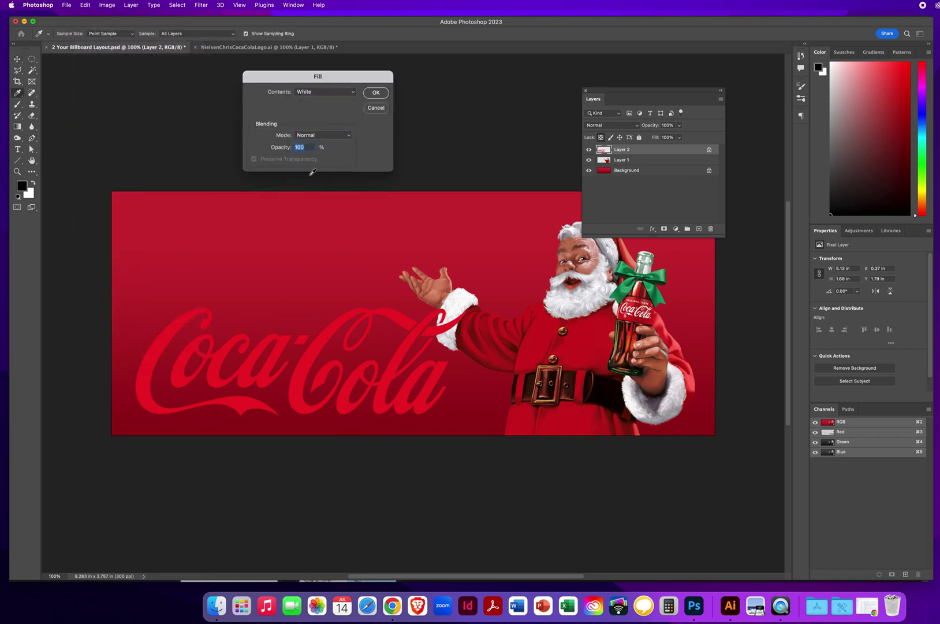
click(376, 92)
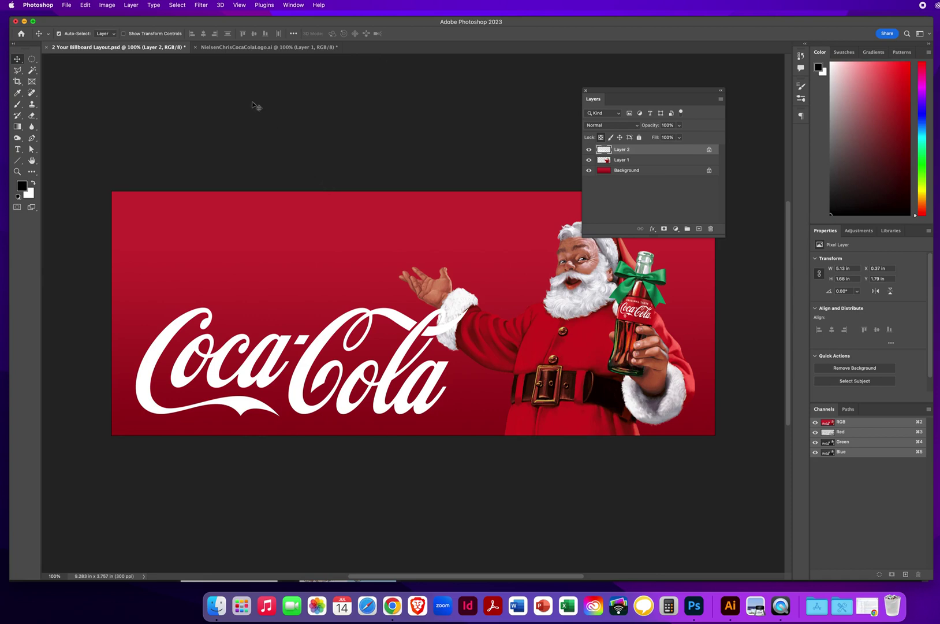
Step: Close the imported Coca-Cola logo document without saving its changes
click(222, 49)
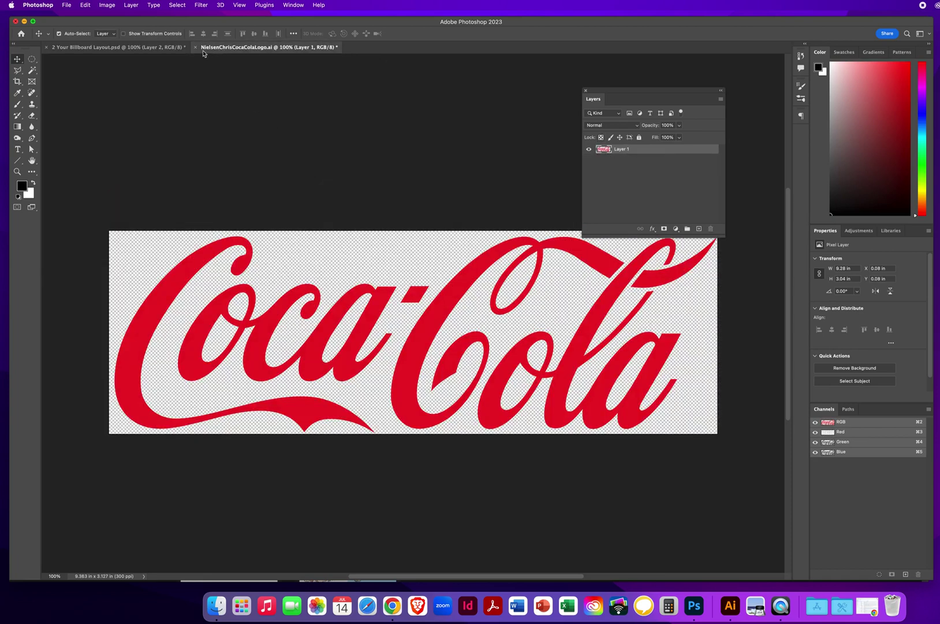
click(195, 48)
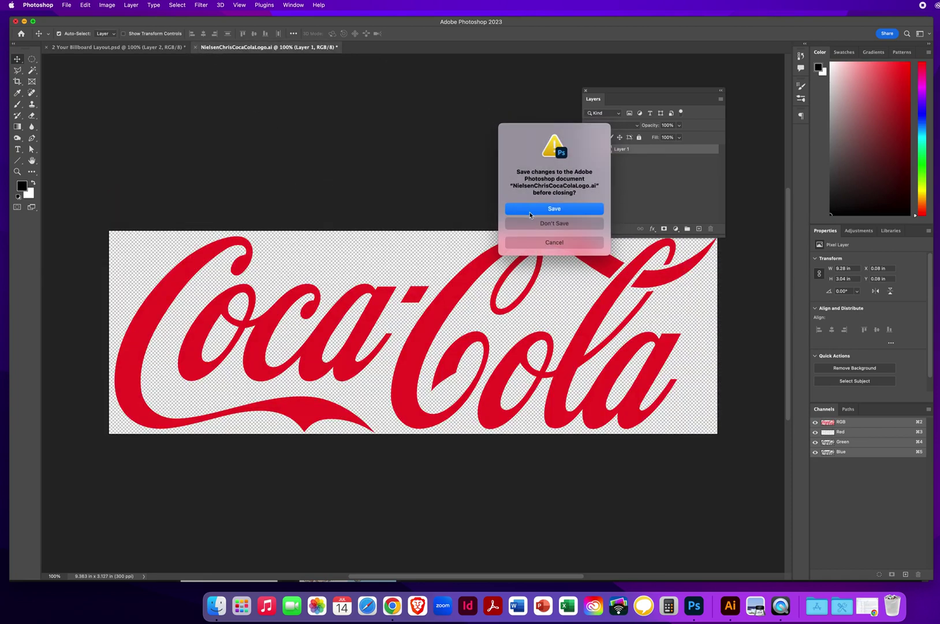
click(527, 223)
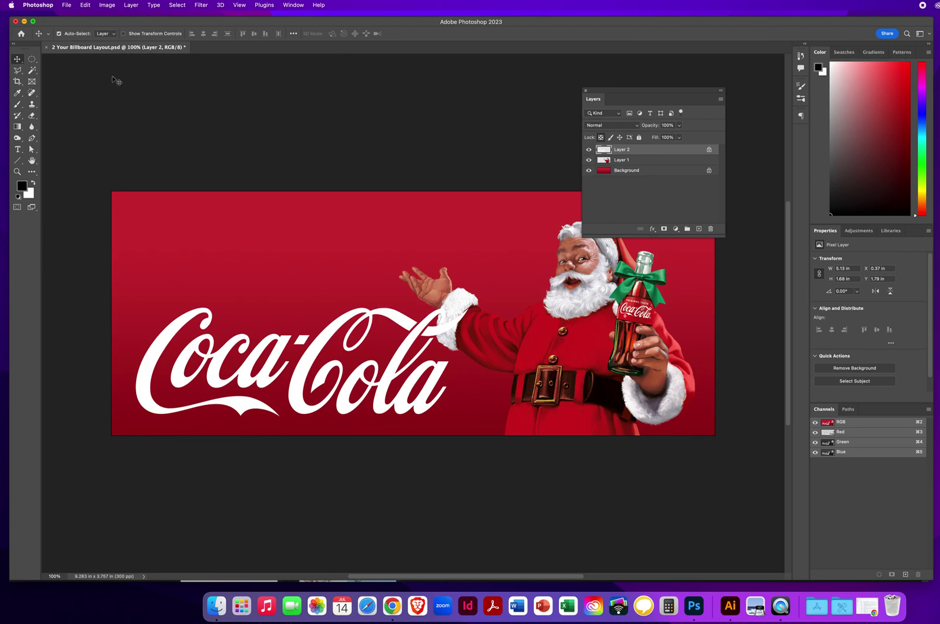
Step: Open 4 CocaColaCan.psd from the 4.3 Coca-Cola Billboard folder inside Ai - CHAPTER 4 of the AI DEMOS folder
click(68, 7)
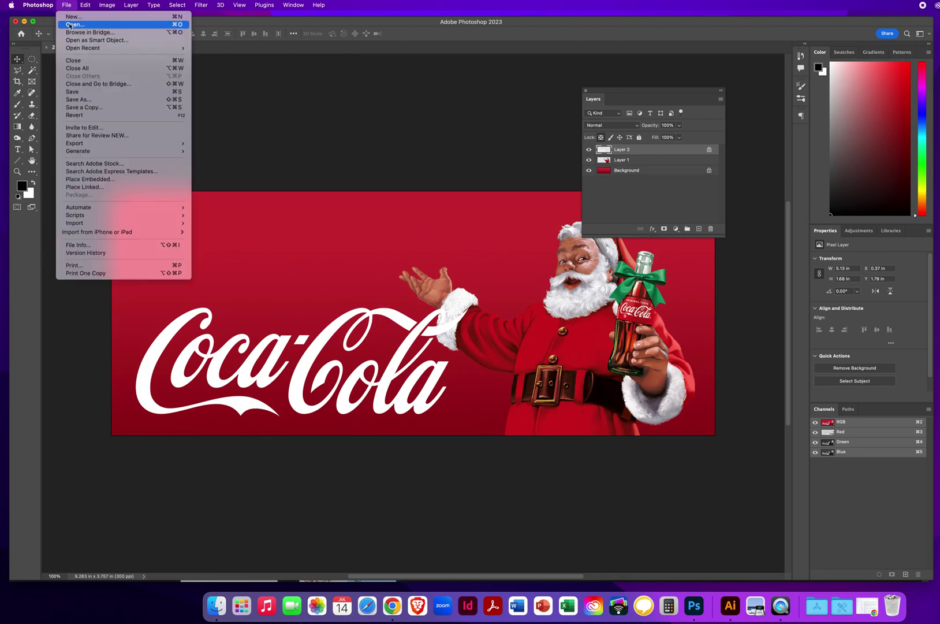
click(73, 25)
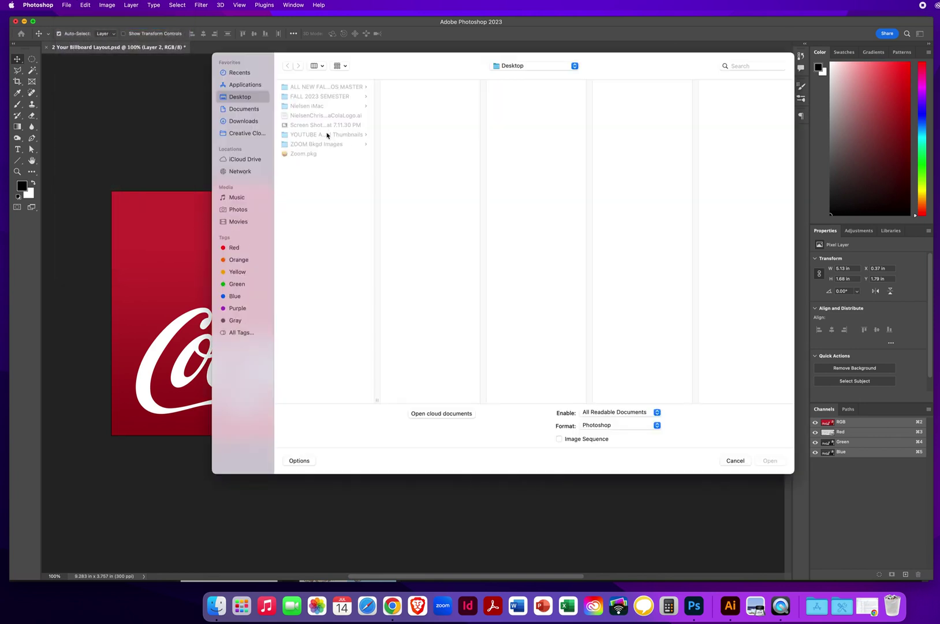
click(328, 89)
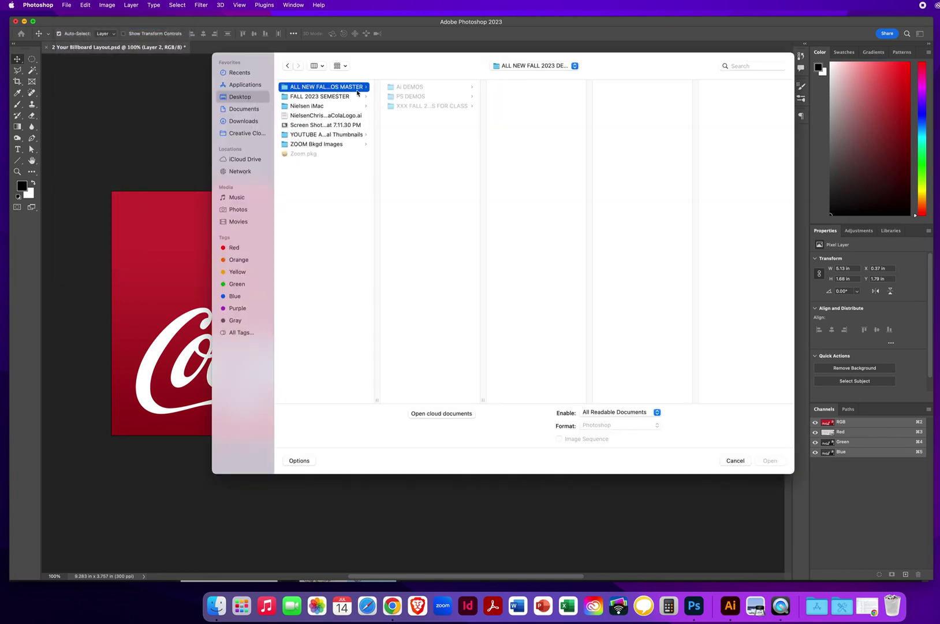
click(437, 89)
click(529, 108)
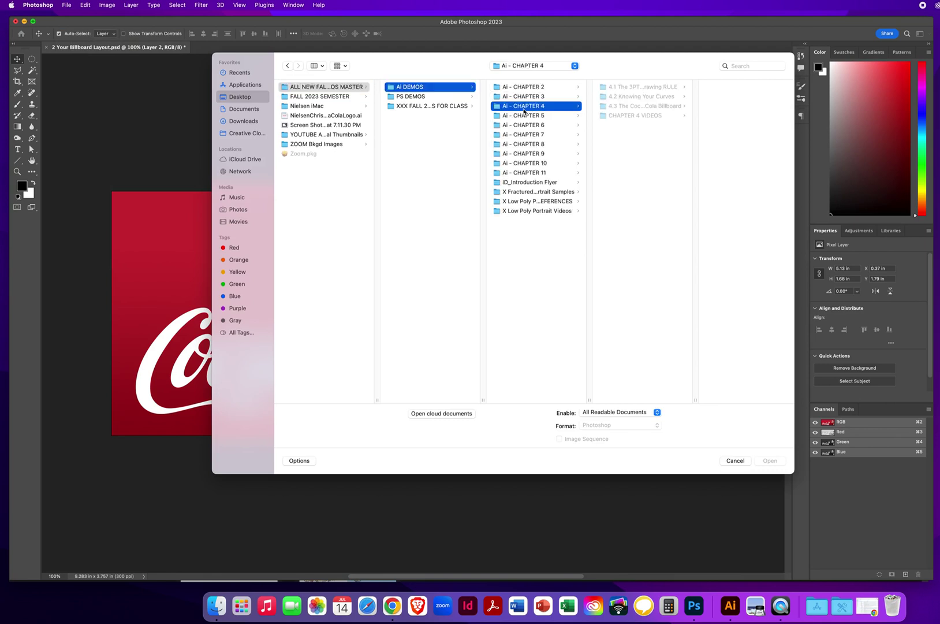
click(630, 108)
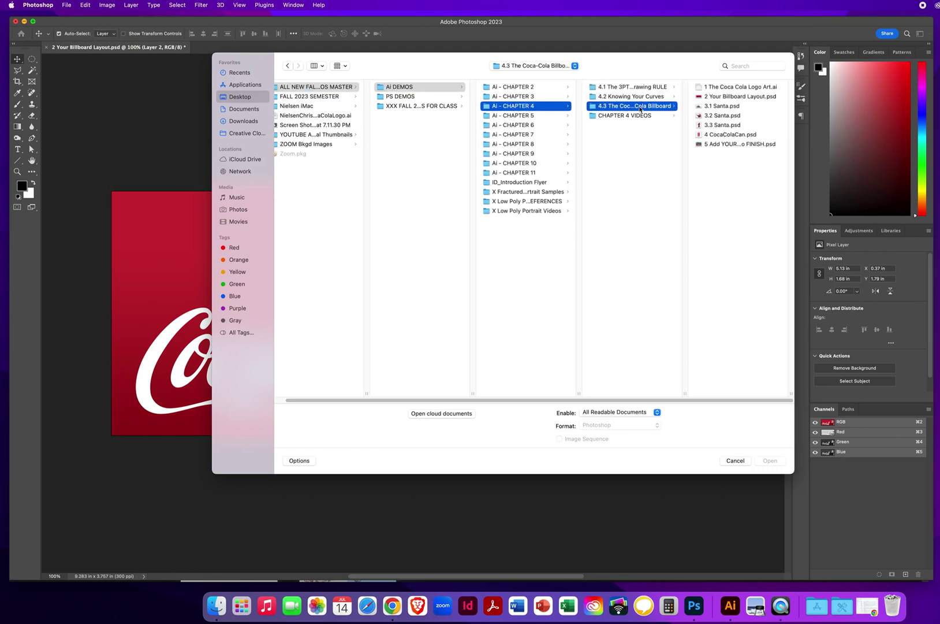
click(725, 135)
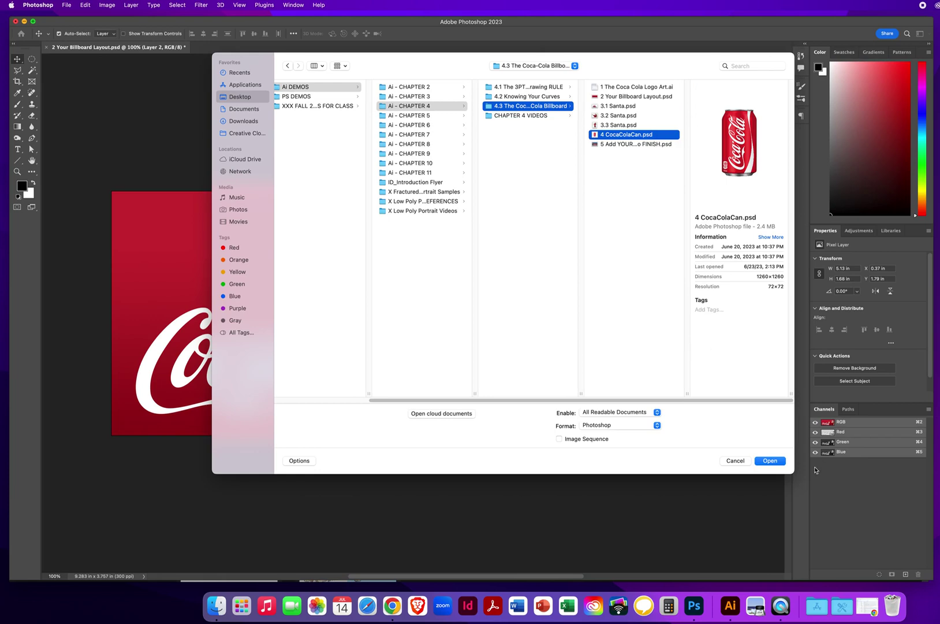
click(773, 461)
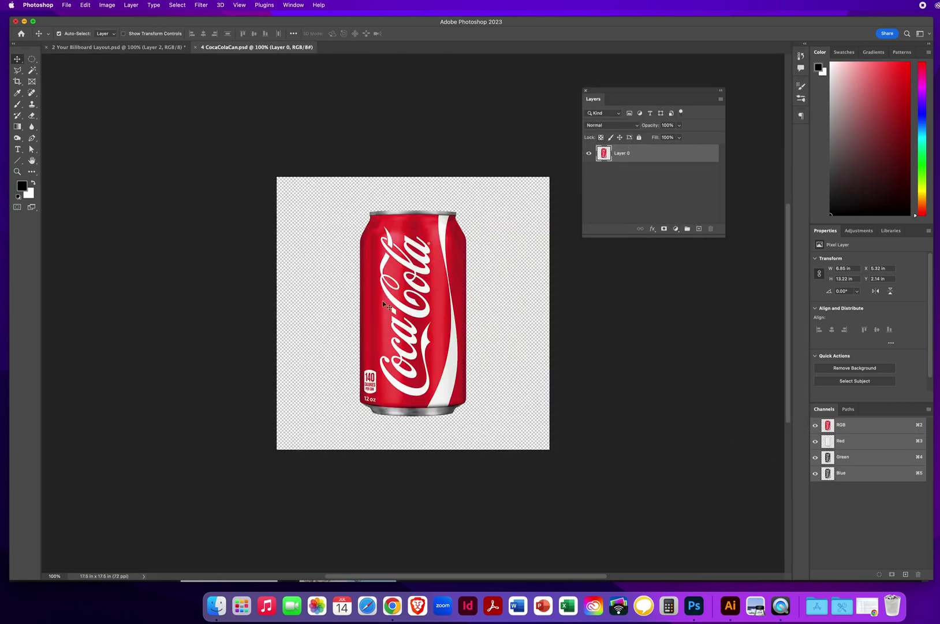
Step: Copy the can into the billboard layout over the logo and move its layer directly above the Background layer
drag(403, 295, 139, 50)
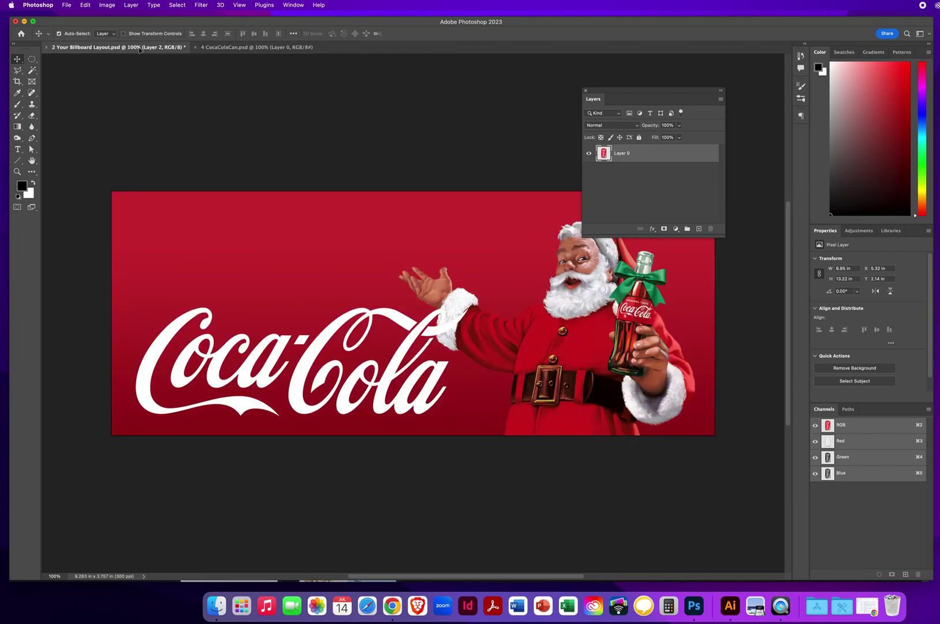
drag(281, 250, 271, 302)
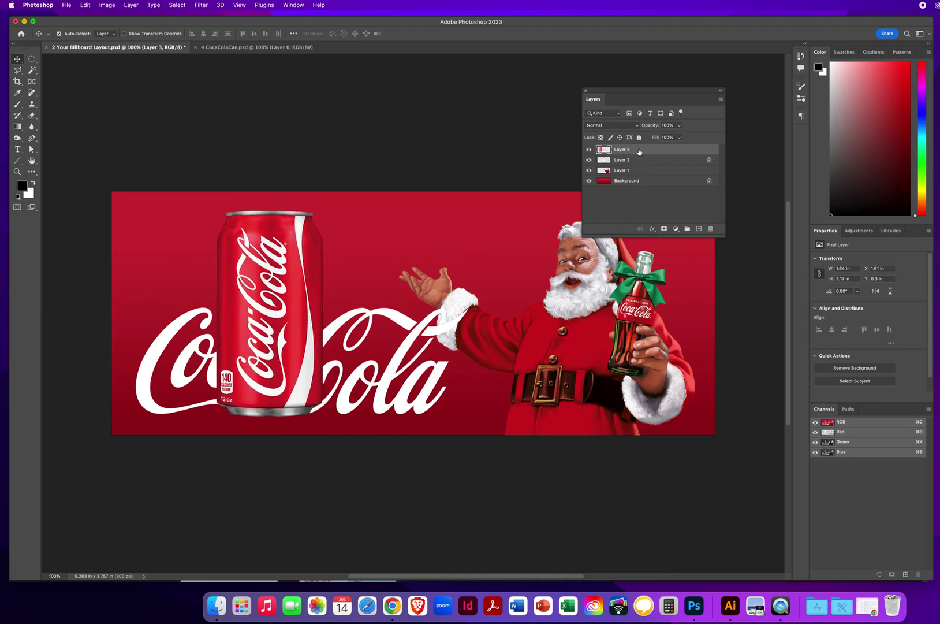
drag(639, 151, 632, 176)
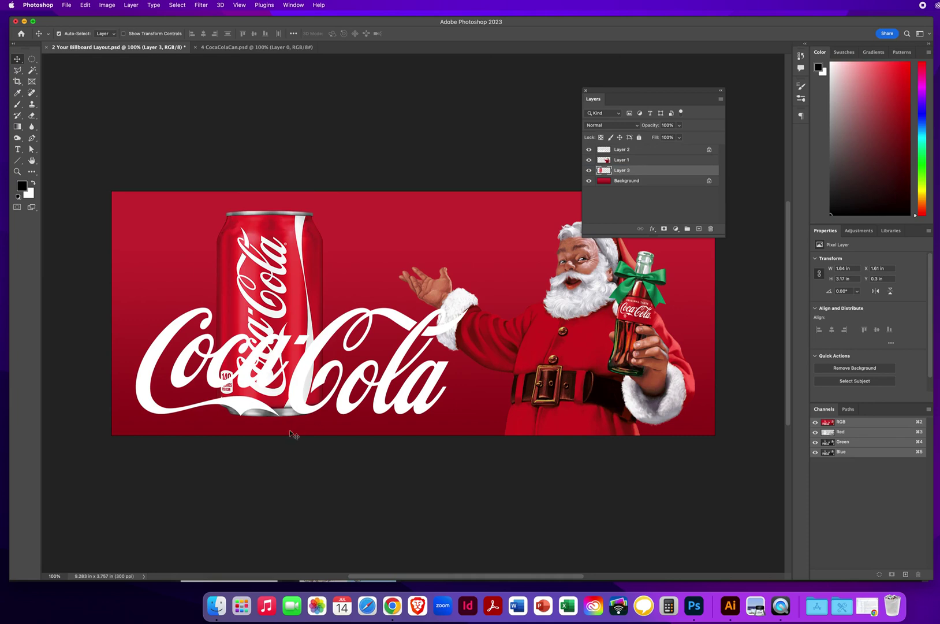
Step: Shift the white logo slightly left, then scale the can to about 51% and place it above the logo
mouse_move(299, 407)
mouse_down()
mouse_move(304, 331)
mouse_move(301, 398)
mouse_move(282, 374)
mouse_move(293, 395)
mouse_move(282, 402)
mouse_up()
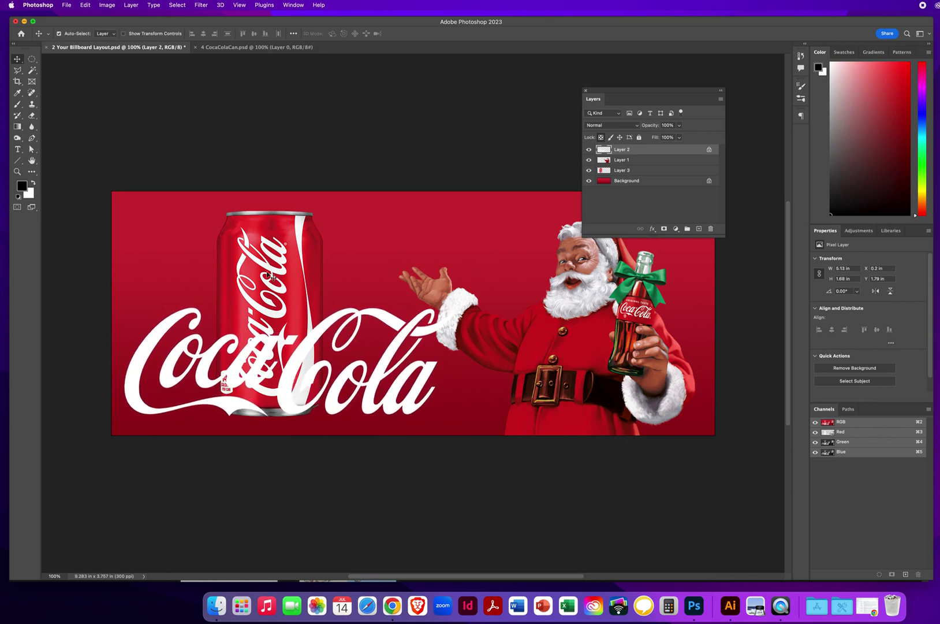
mouse_move(272, 274)
mouse_down()
mouse_move(250, 258)
mouse_move(266, 275)
mouse_up()
key(cmd+t)
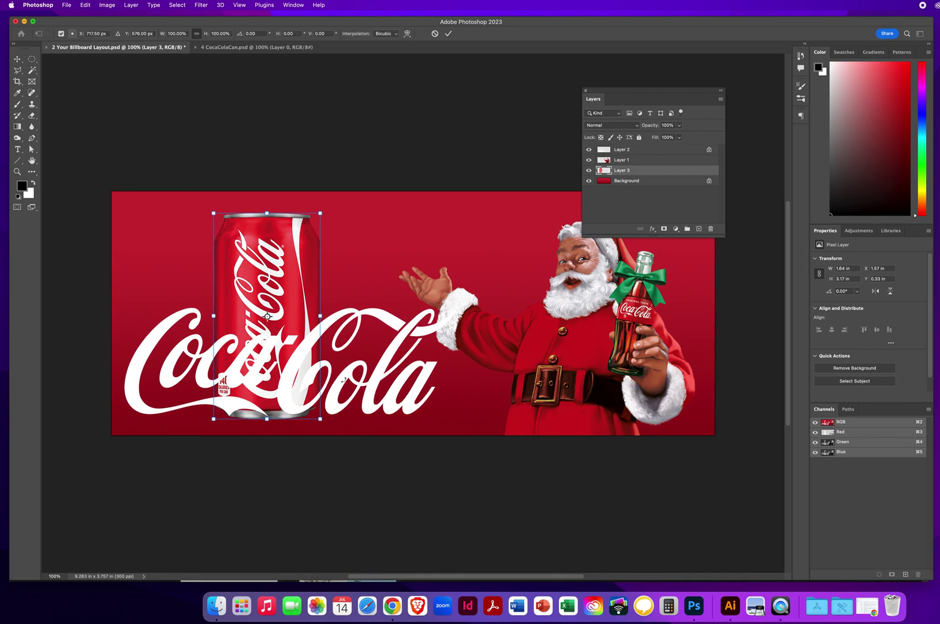
drag(322, 420, 287, 299)
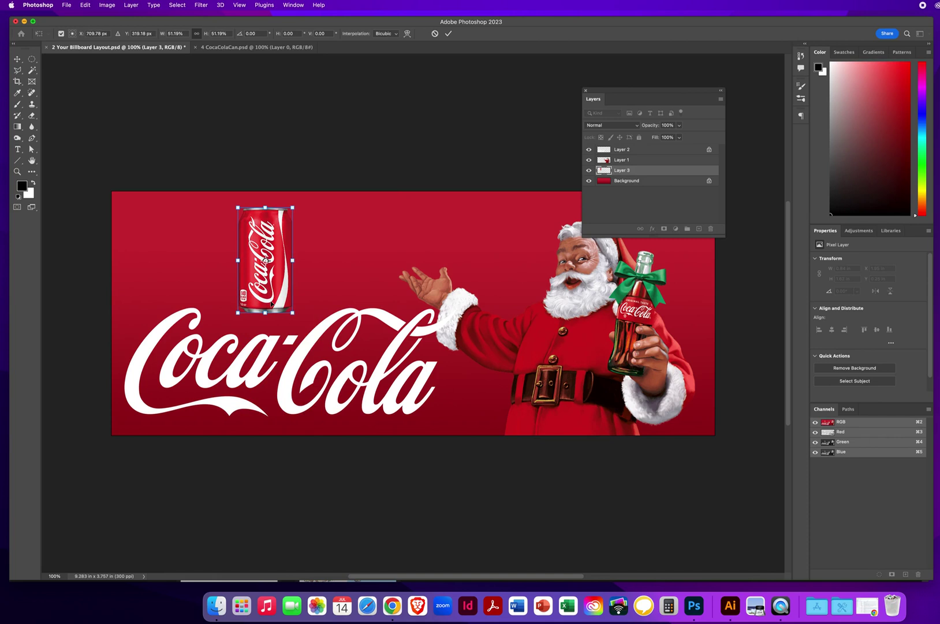
key(Return)
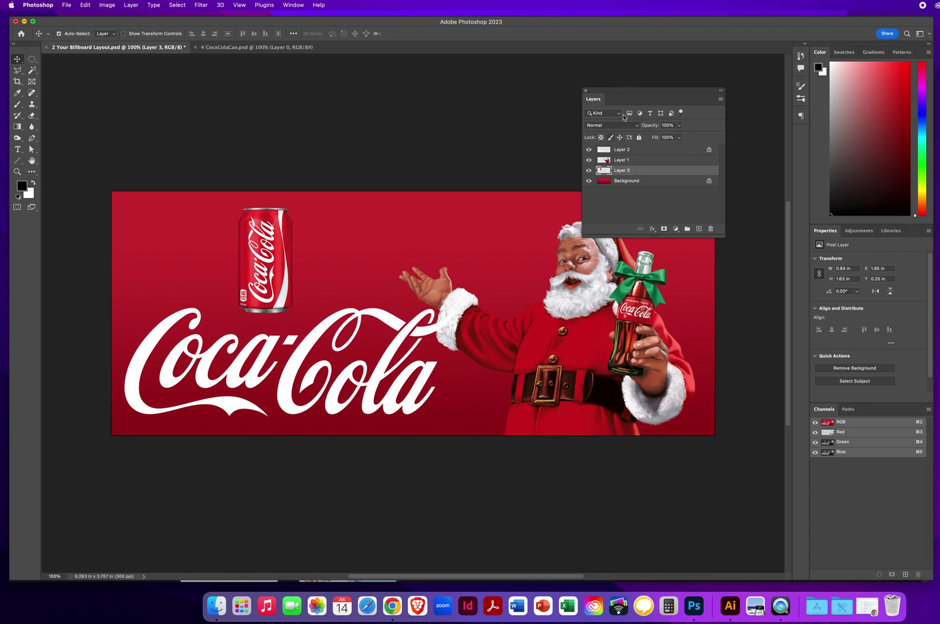
Step: Flatten all layers of the billboard layout into a single Background layer
drag(621, 92, 503, 92)
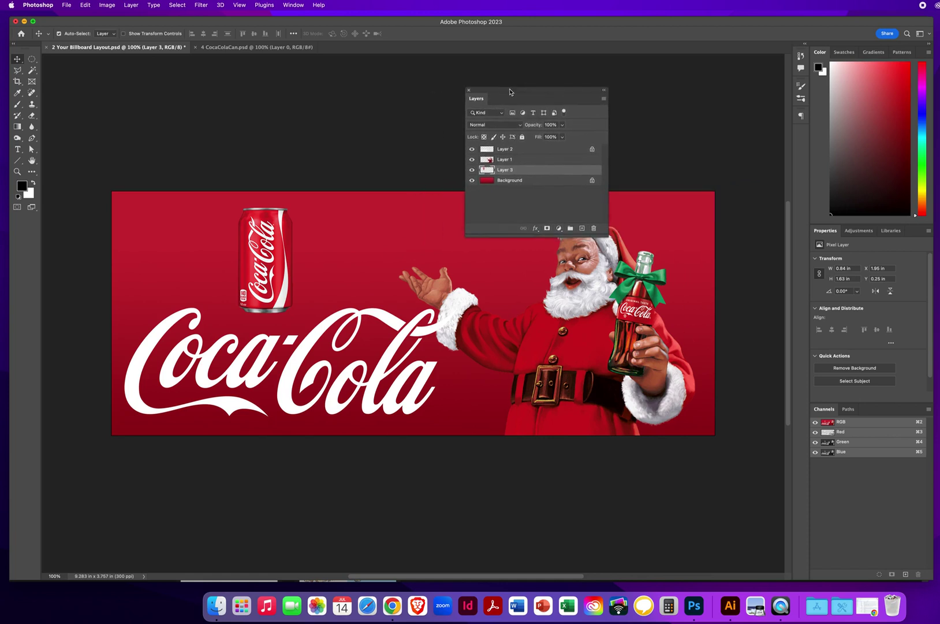
click(605, 101)
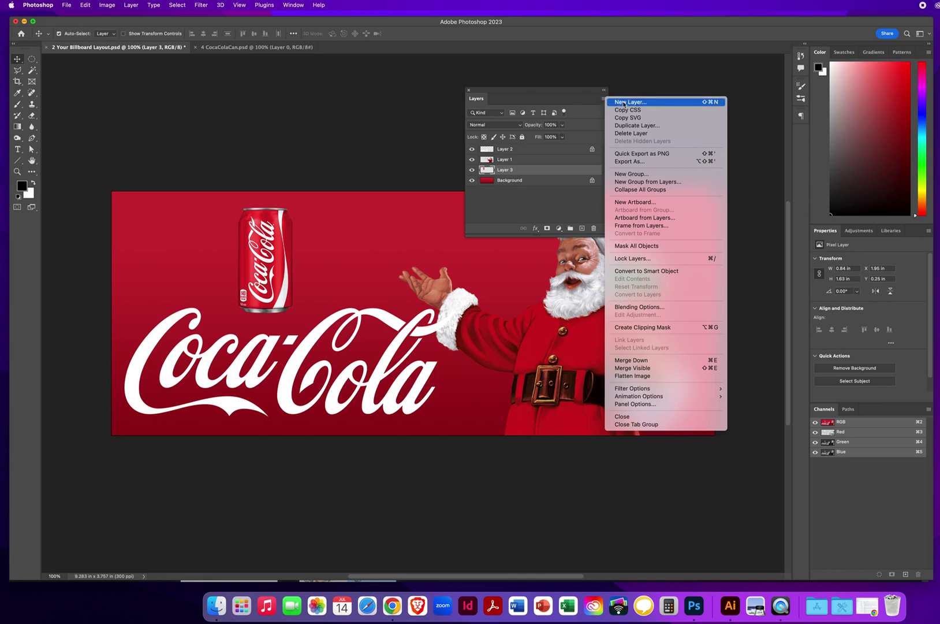
click(629, 376)
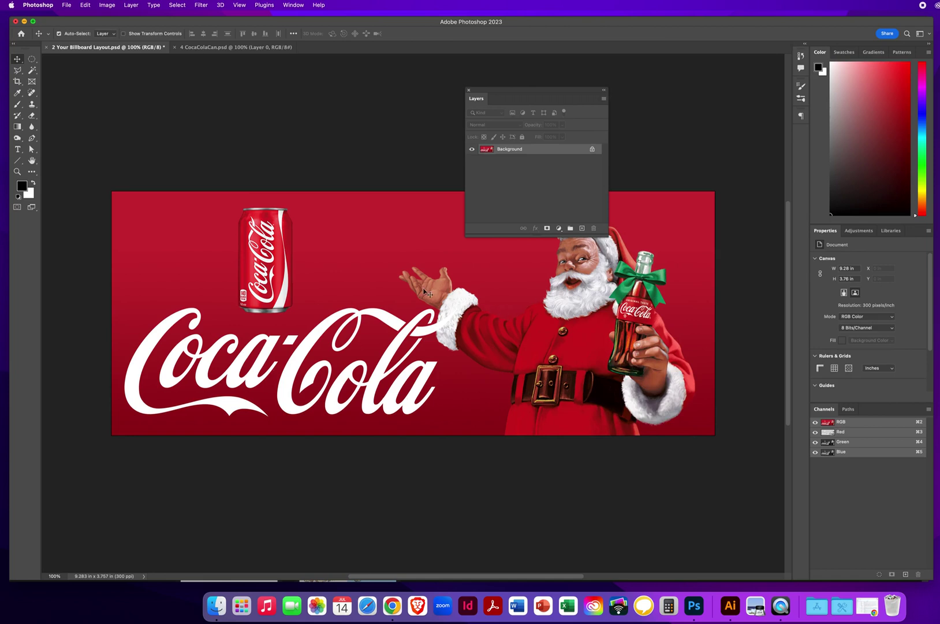
Step: Close 4 CocaColaCan.psd and open 5 Add YOUR Billboard Here to FINISH.psd from the 4.3 Coca-Cola Billboard folder
click(205, 48)
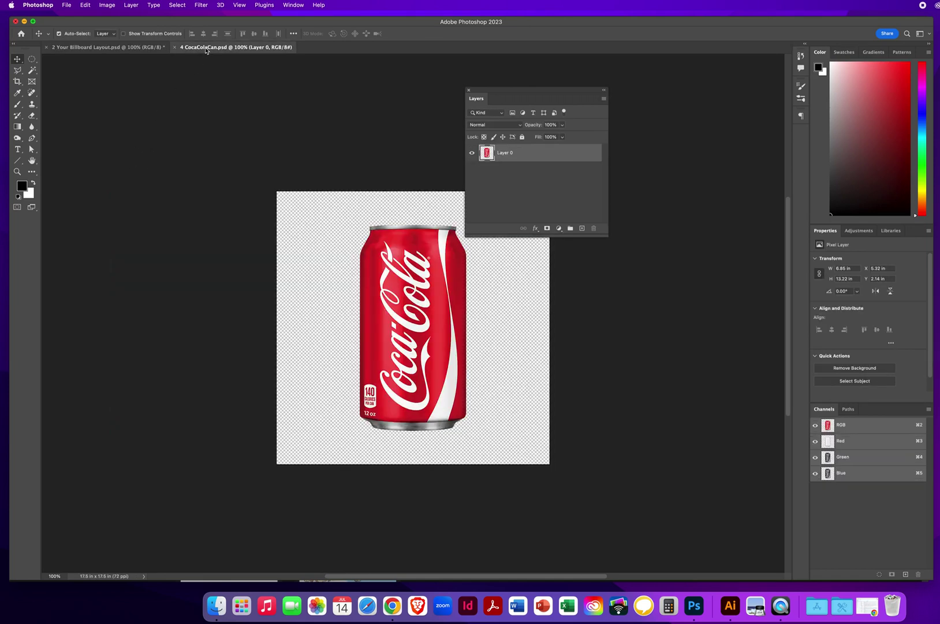
click(175, 48)
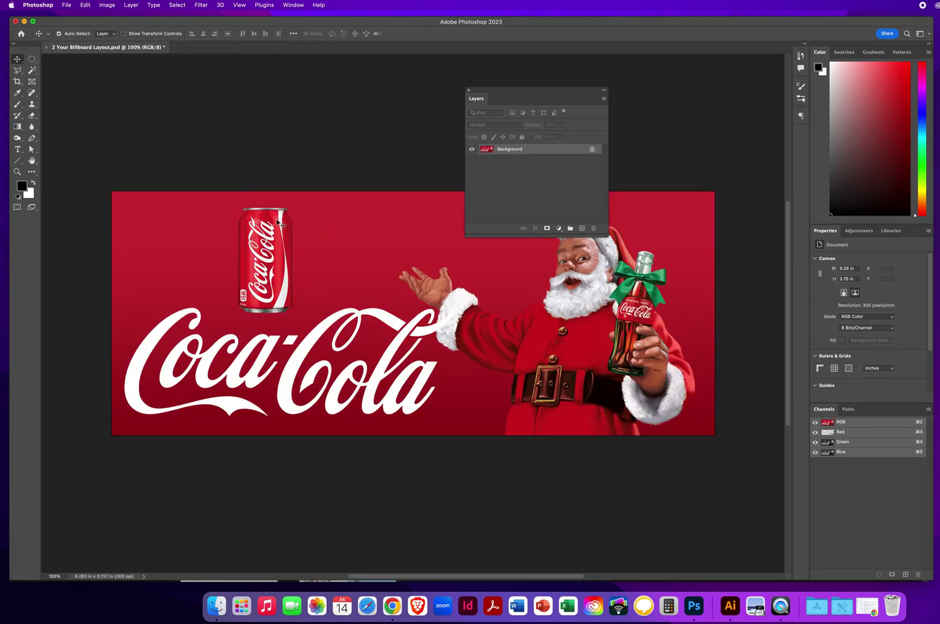
click(66, 5)
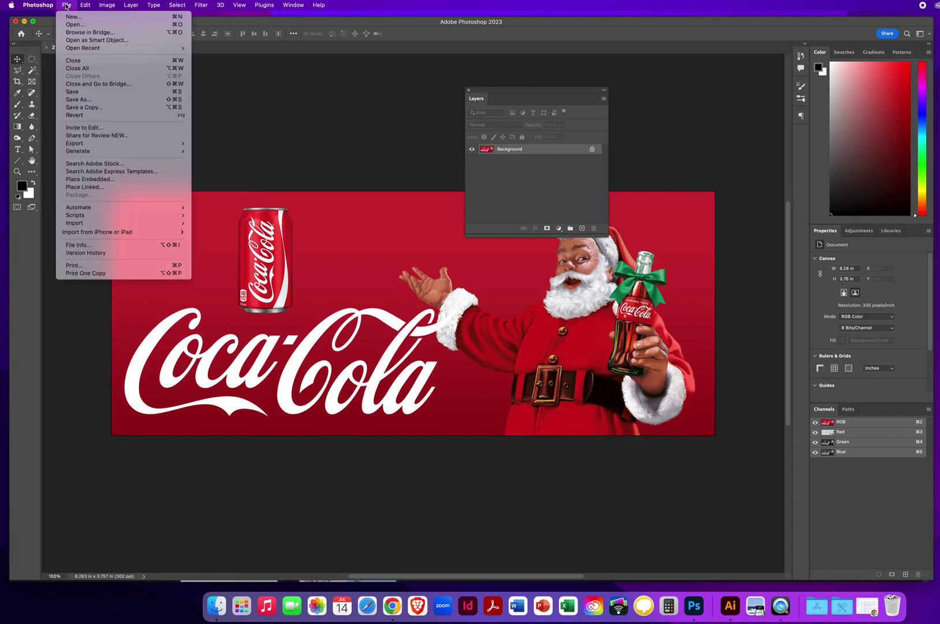
click(68, 25)
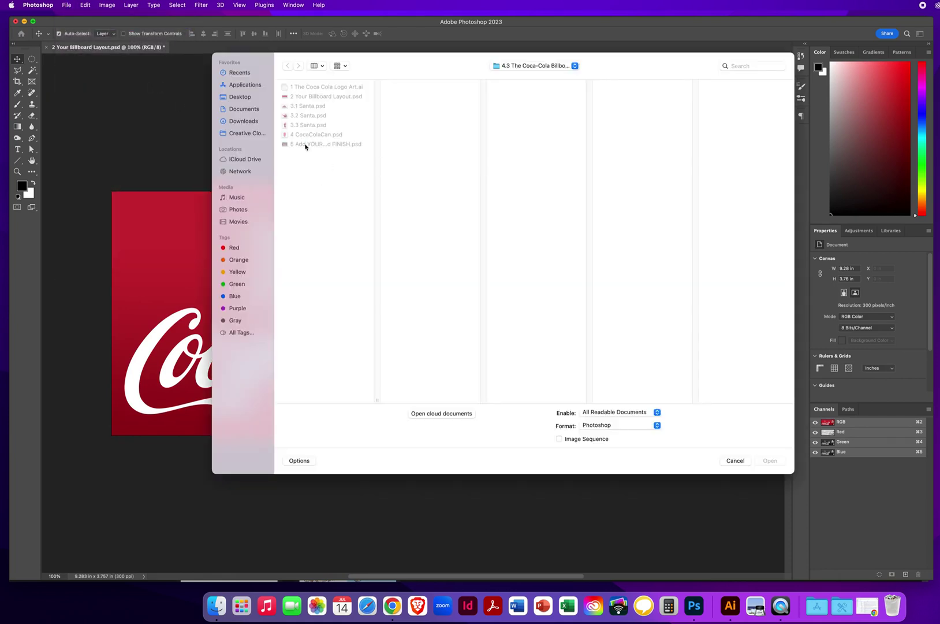
click(305, 145)
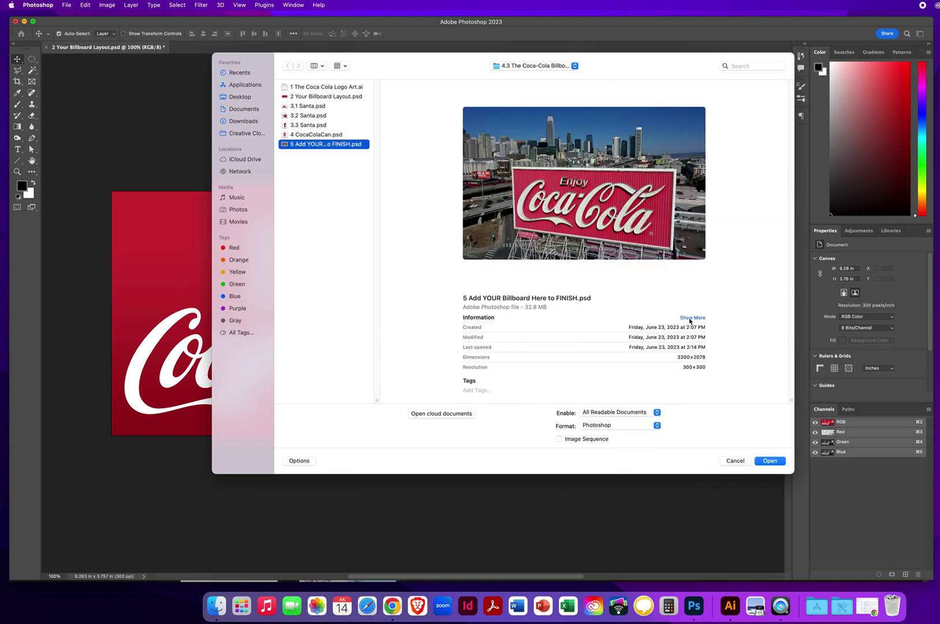
click(769, 461)
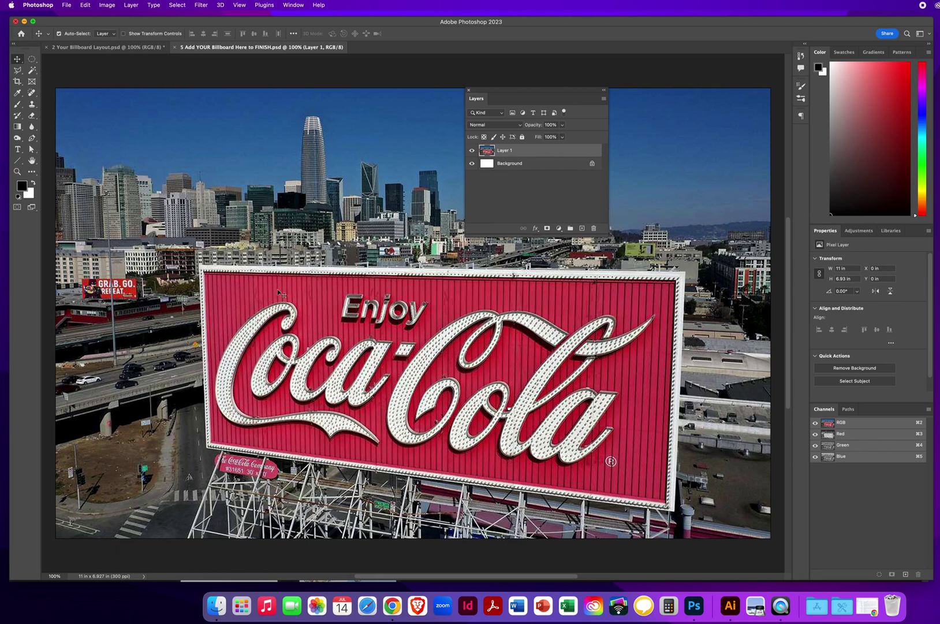
Step: Copy the flattened billboard artwork into the city photo document and position it roughly over the existing Coca-Cola sign
click(132, 49)
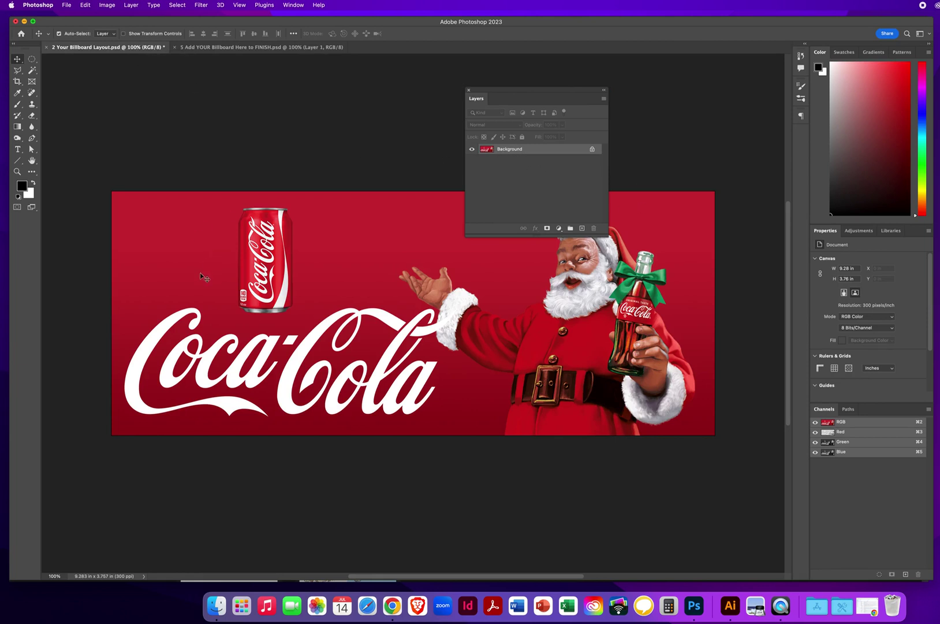
drag(200, 273, 211, 50)
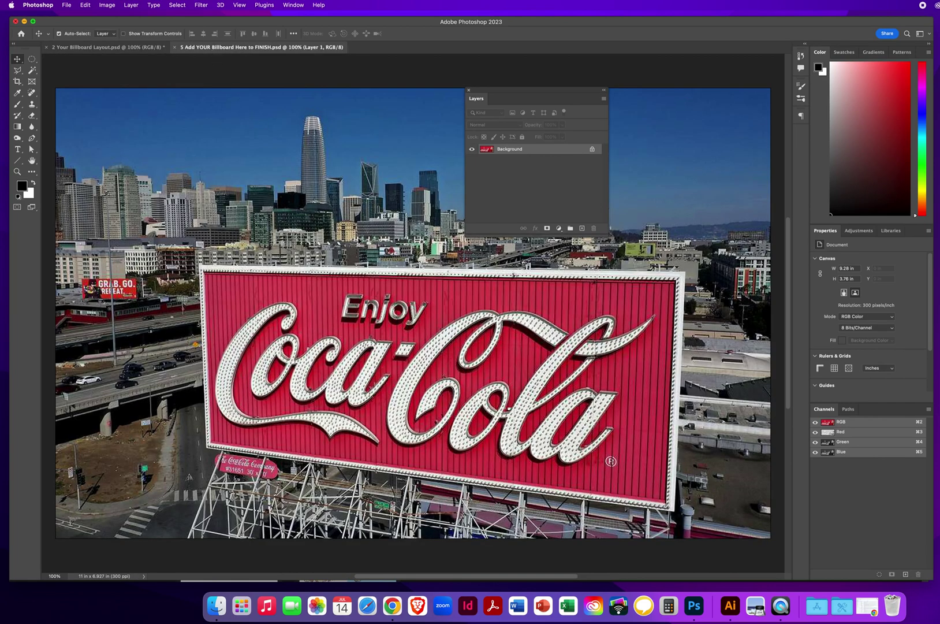
drag(374, 257, 376, 258)
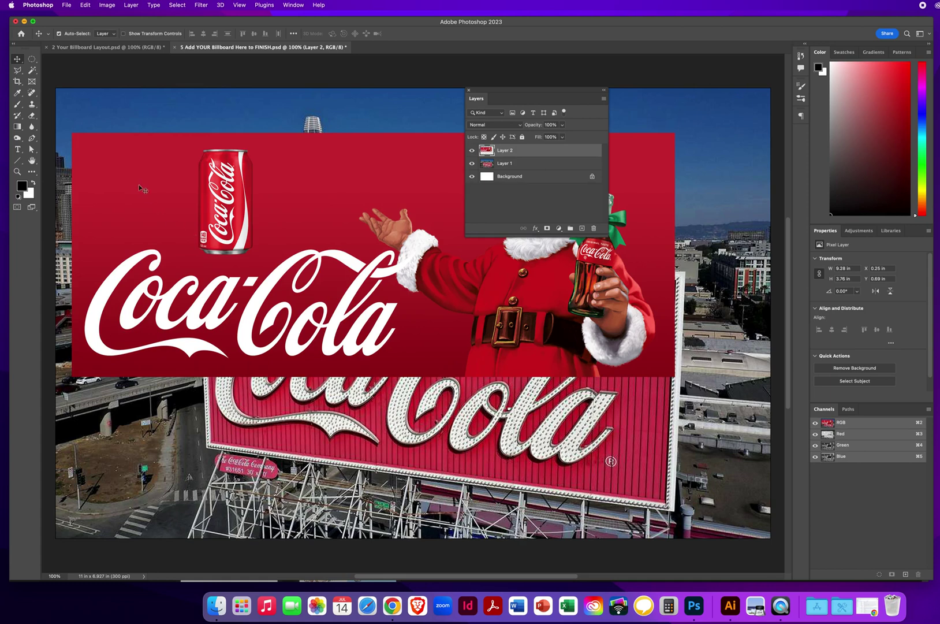
drag(139, 180, 148, 211)
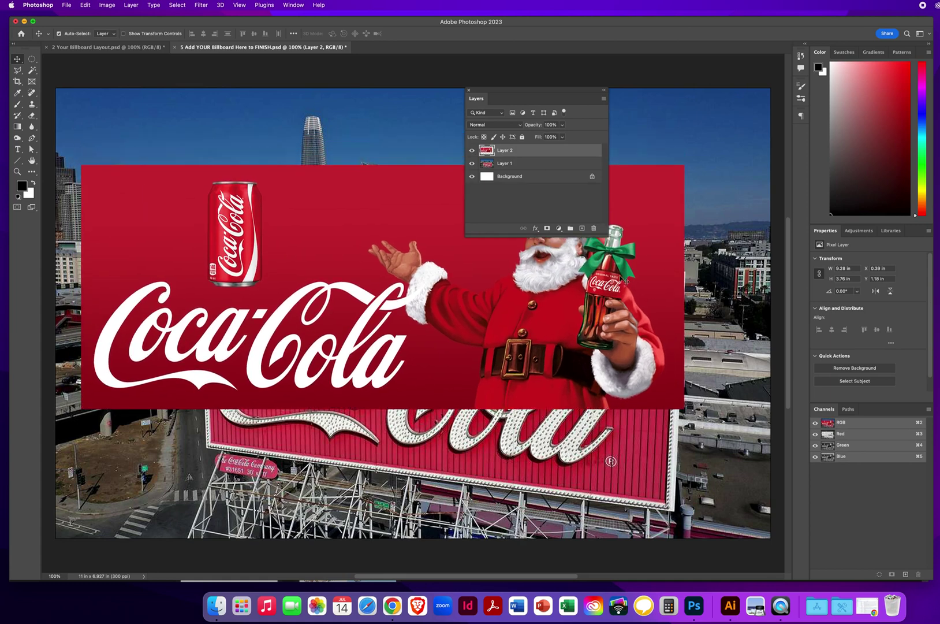
drag(613, 289, 612, 392)
drag(667, 289, 666, 289)
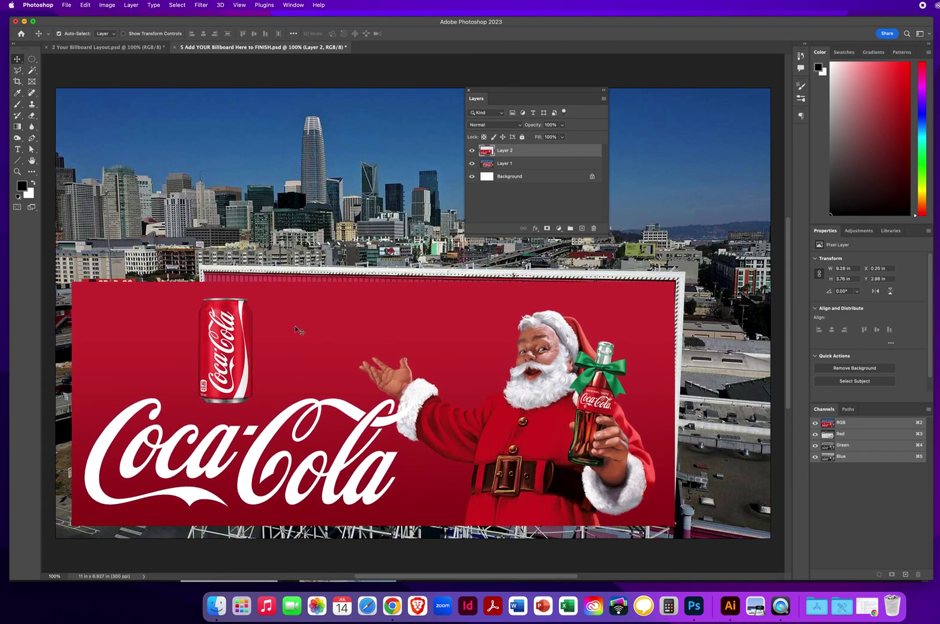
Step: Distort the billboard artwork on Layer 2 so its corners fit inside the white frame of the existing sign
click(85, 5)
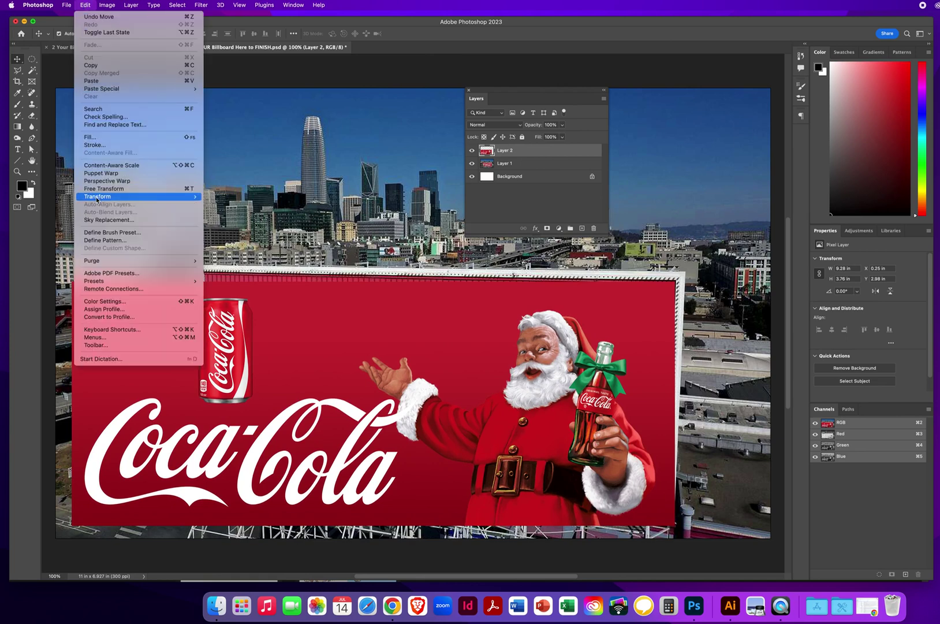
mouse_move(97, 200)
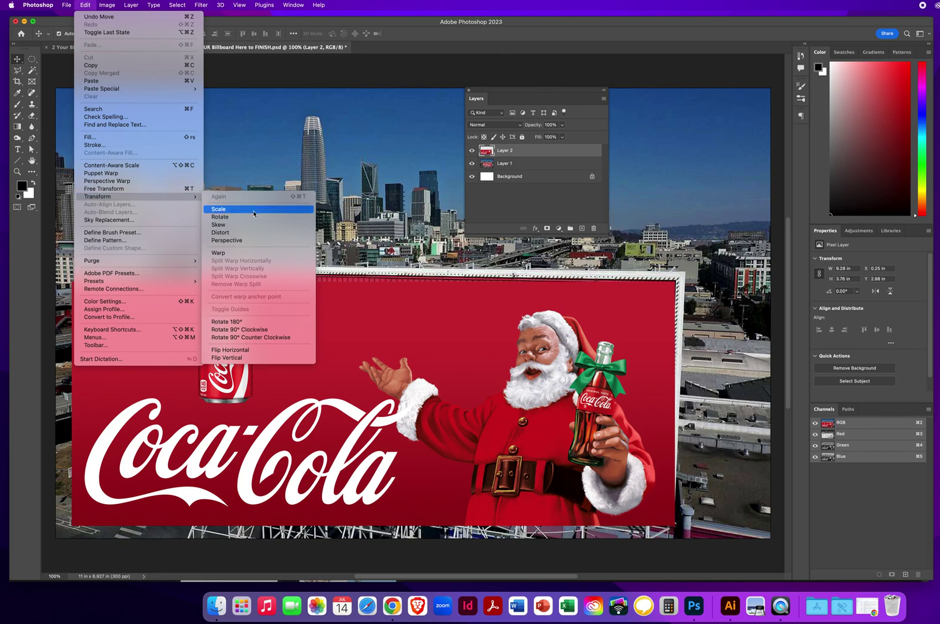
click(220, 233)
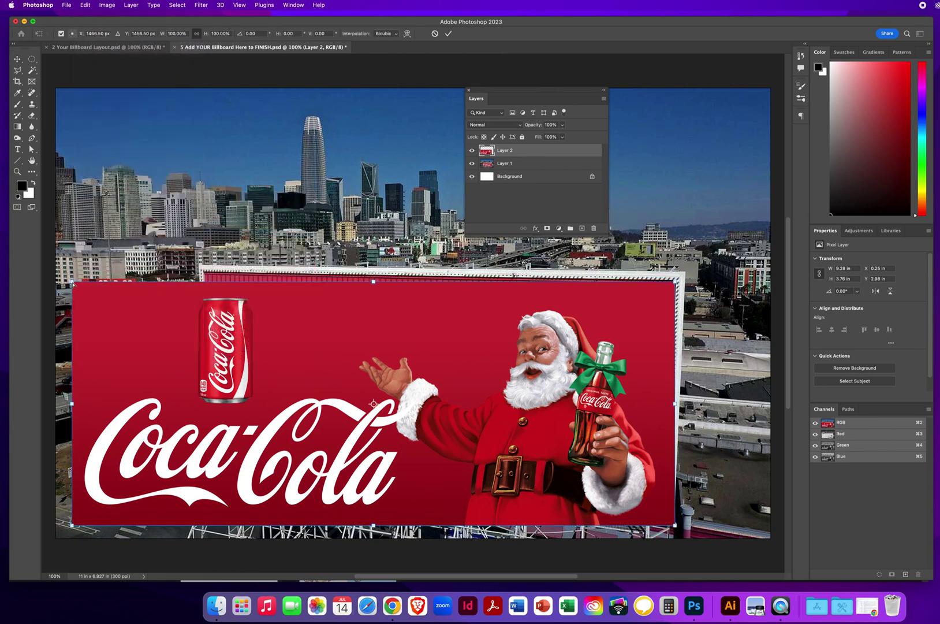
drag(72, 283, 206, 275)
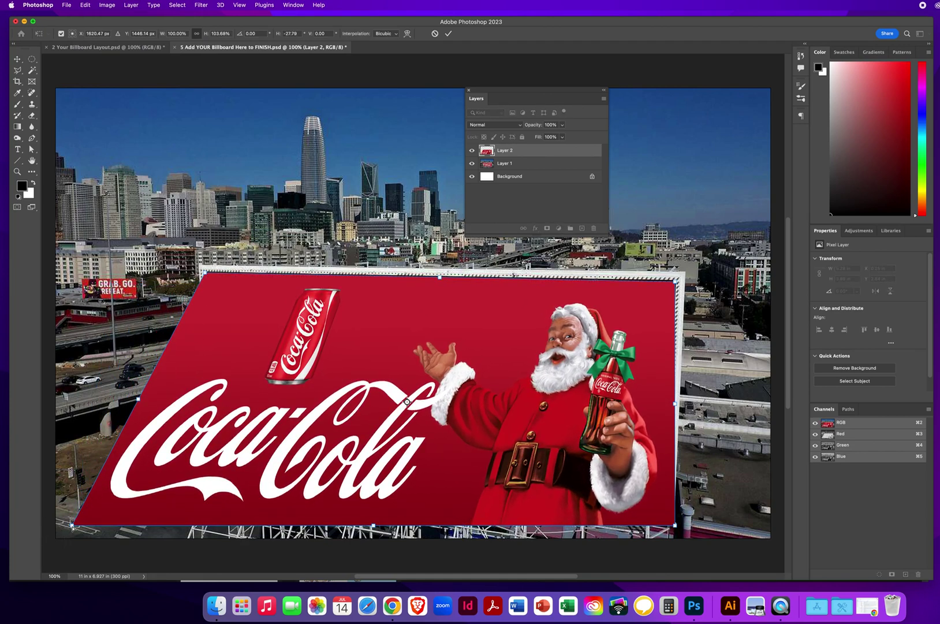
drag(72, 526, 212, 444)
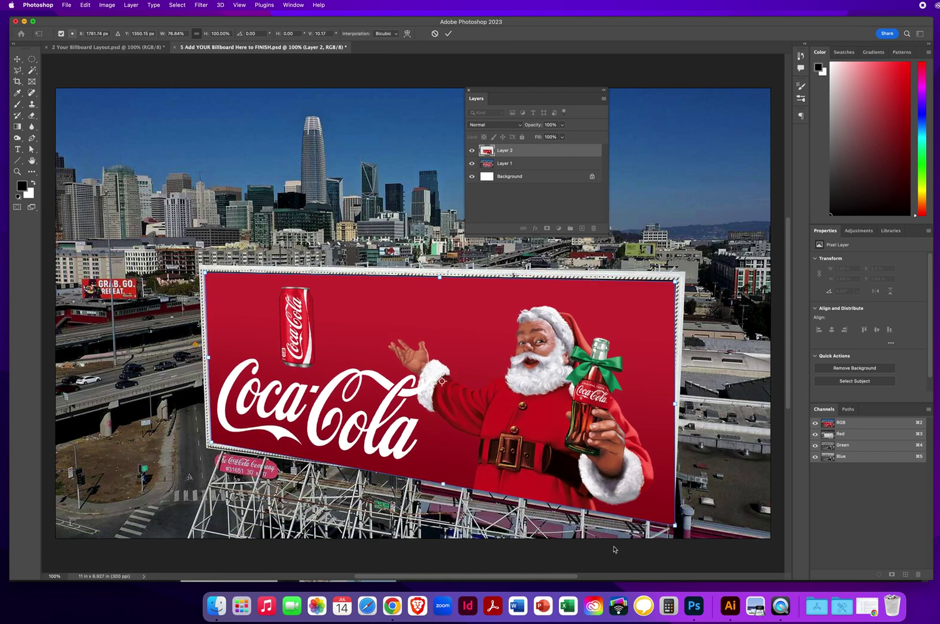
drag(675, 526, 666, 505)
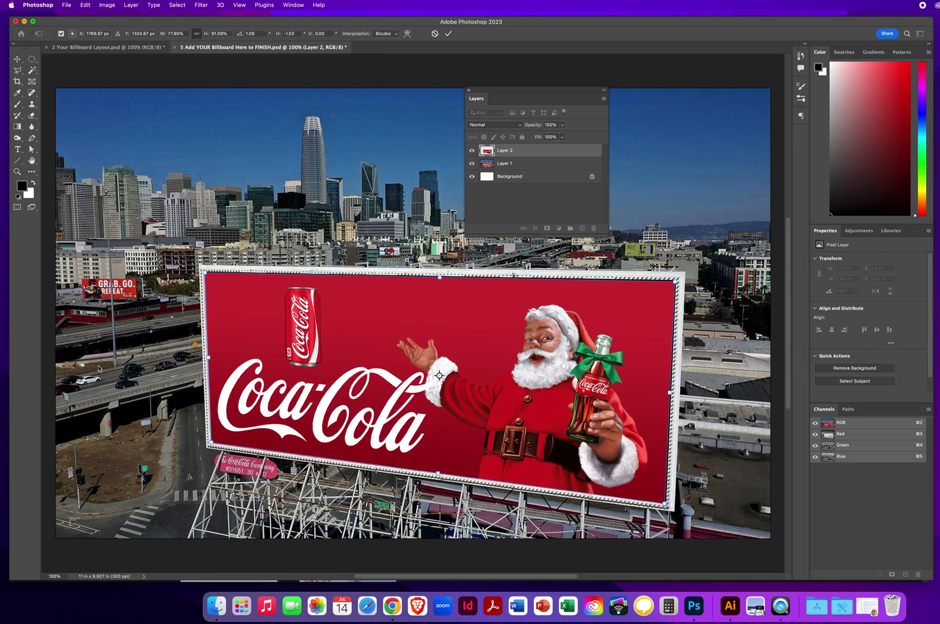
key(Return)
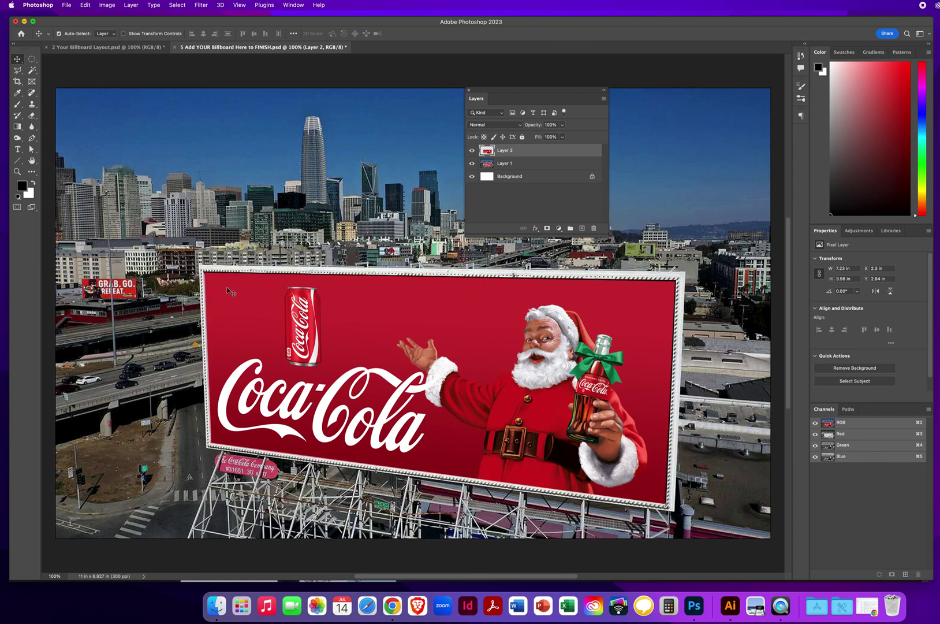
Step: Save a High-quality progressive JPEG copy to the Desktop, named with the author's last and first name followed by CocaColaBillboard
click(66, 5)
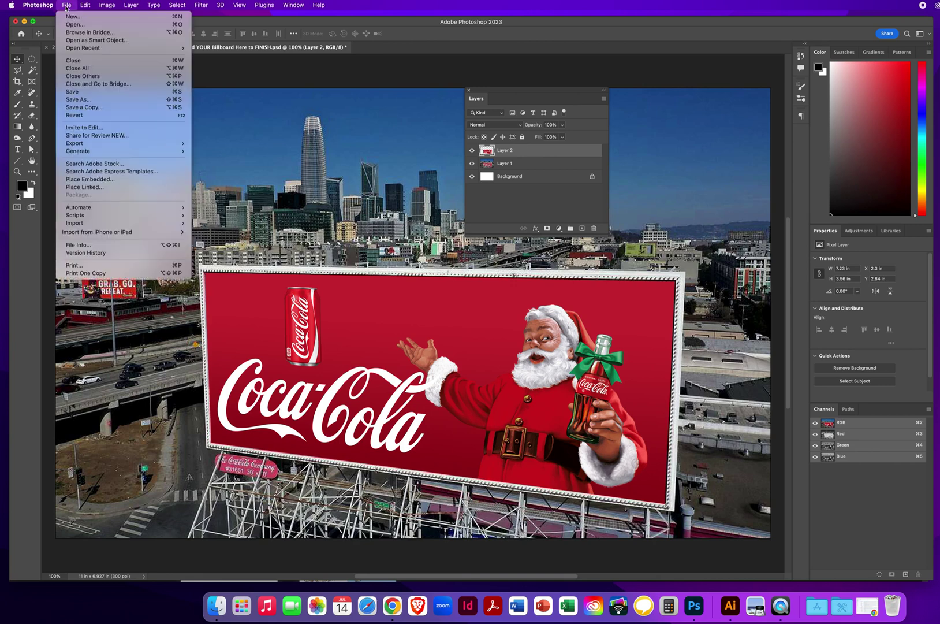
click(91, 108)
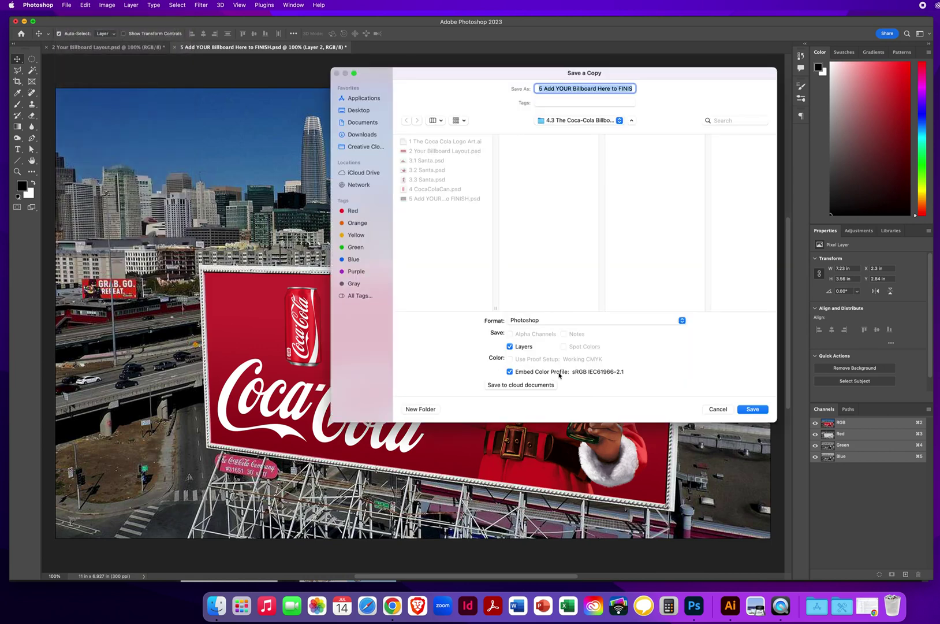
click(543, 322)
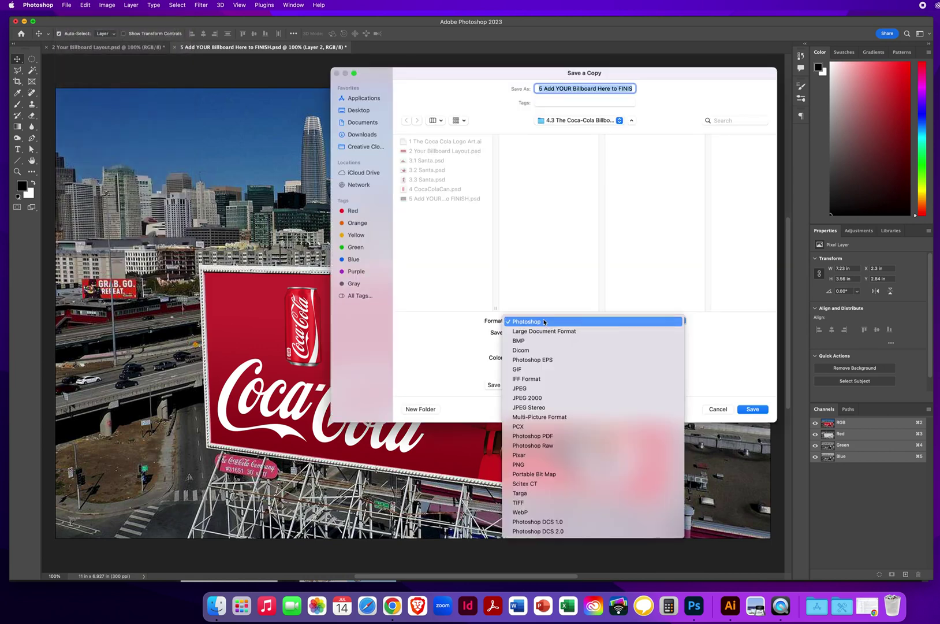
click(531, 390)
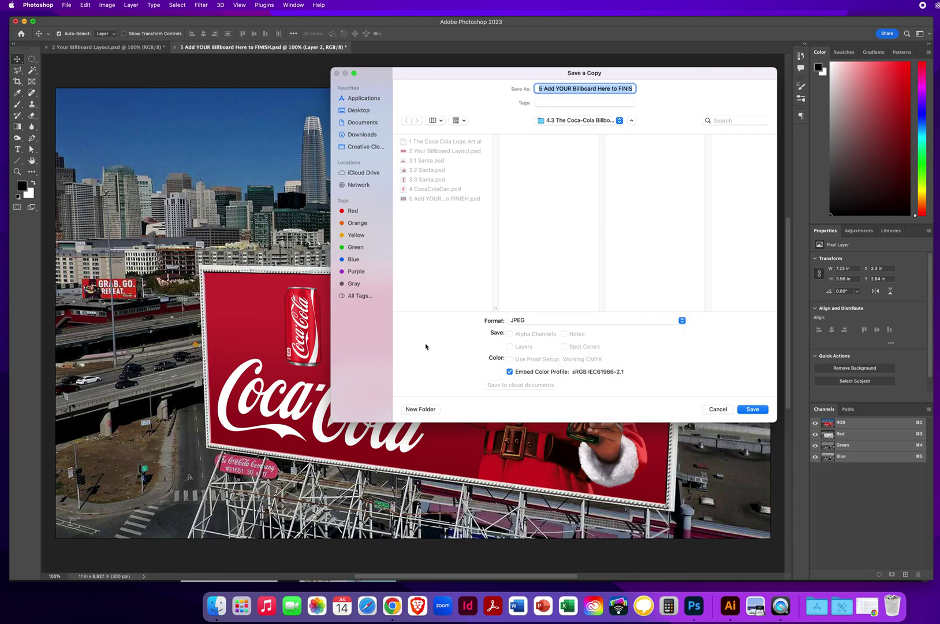
click(357, 111)
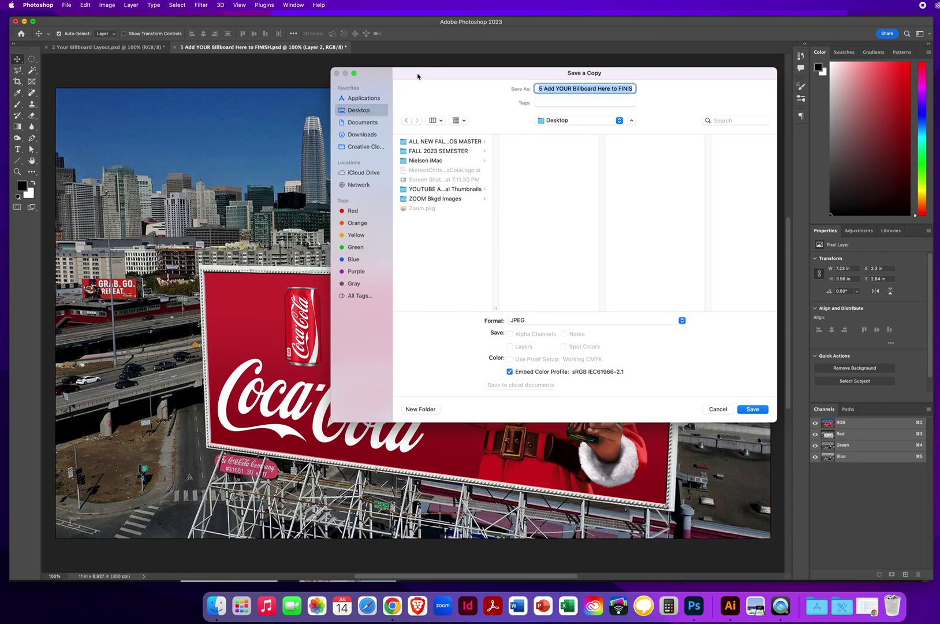
drag(418, 77, 333, 90)
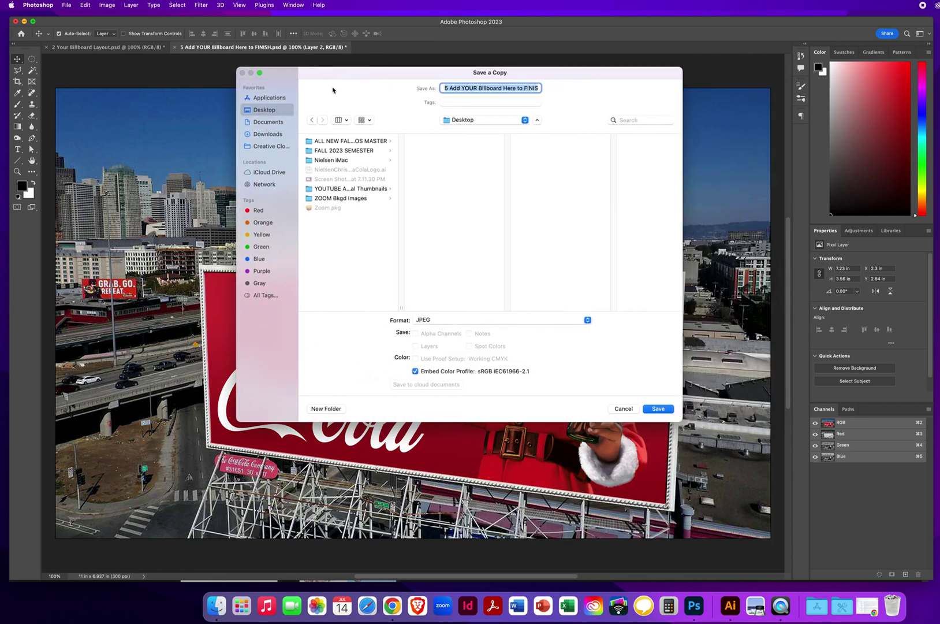
text(NielsenChris)
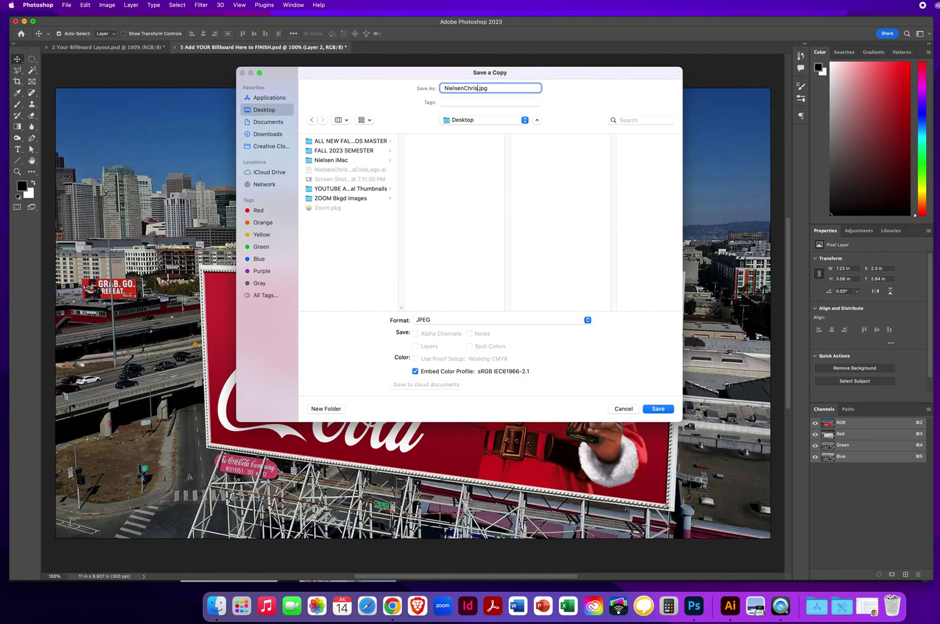
text(CocaColaBillboard)
click(656, 410)
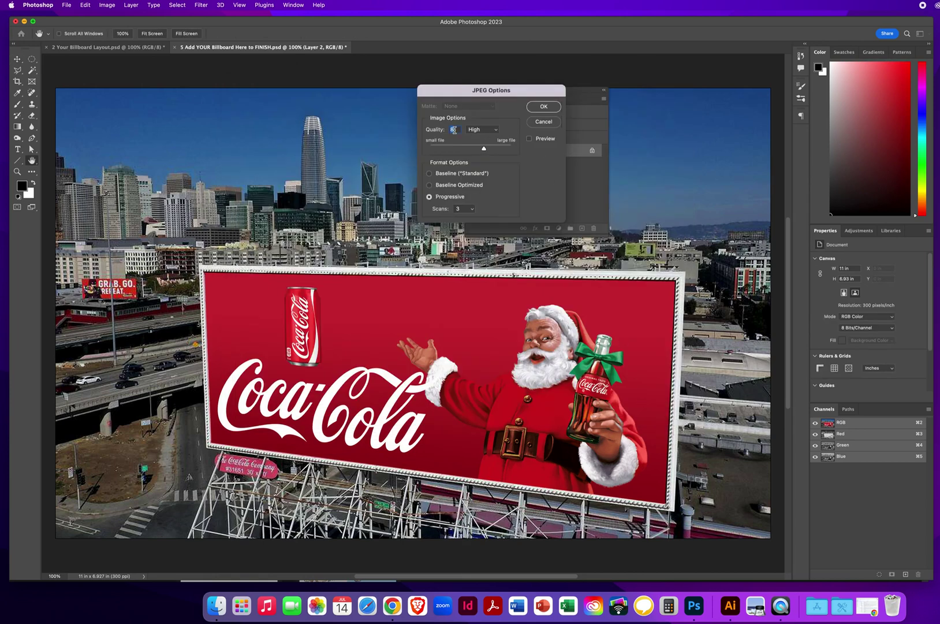
click(542, 109)
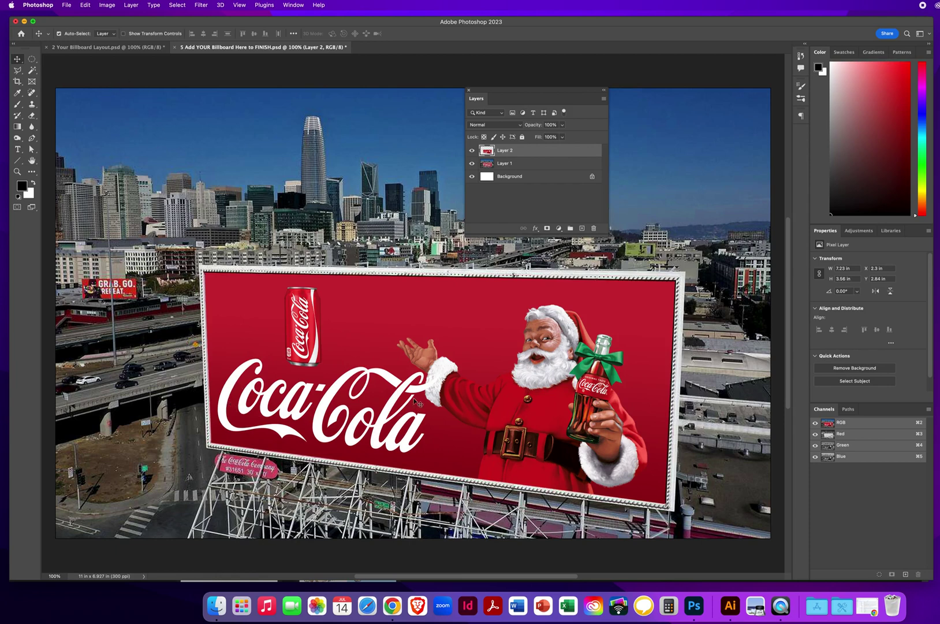
Step: Close 2 Your Billboard Layout.psd without saving its changes, keeping the finished city billboard document open
click(175, 47)
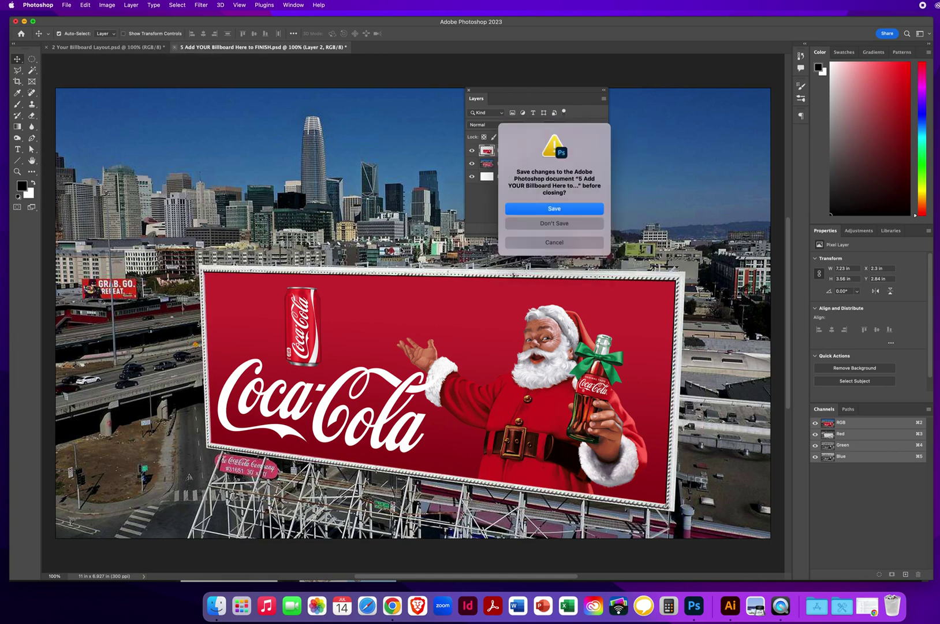
click(518, 243)
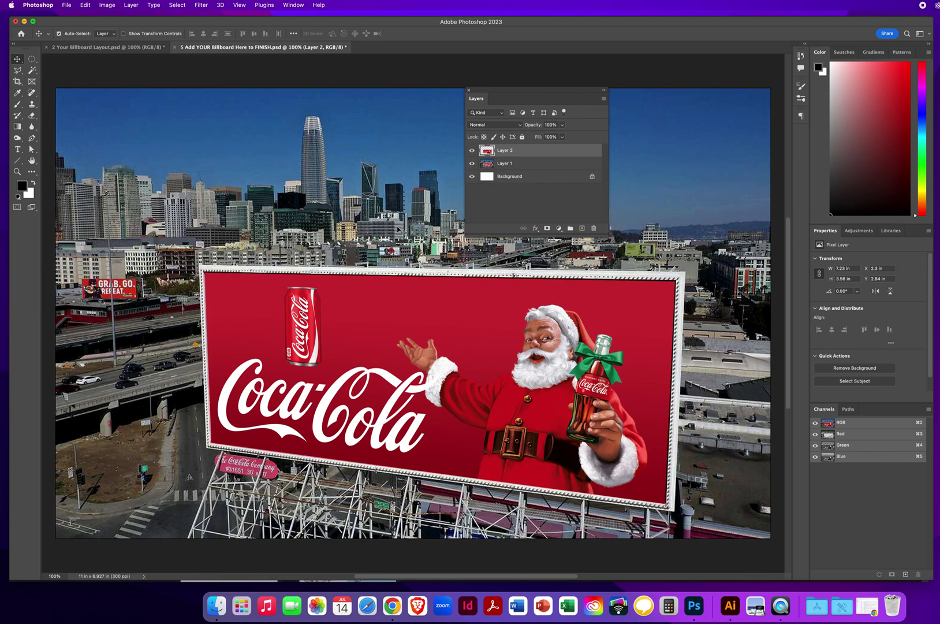
click(100, 49)
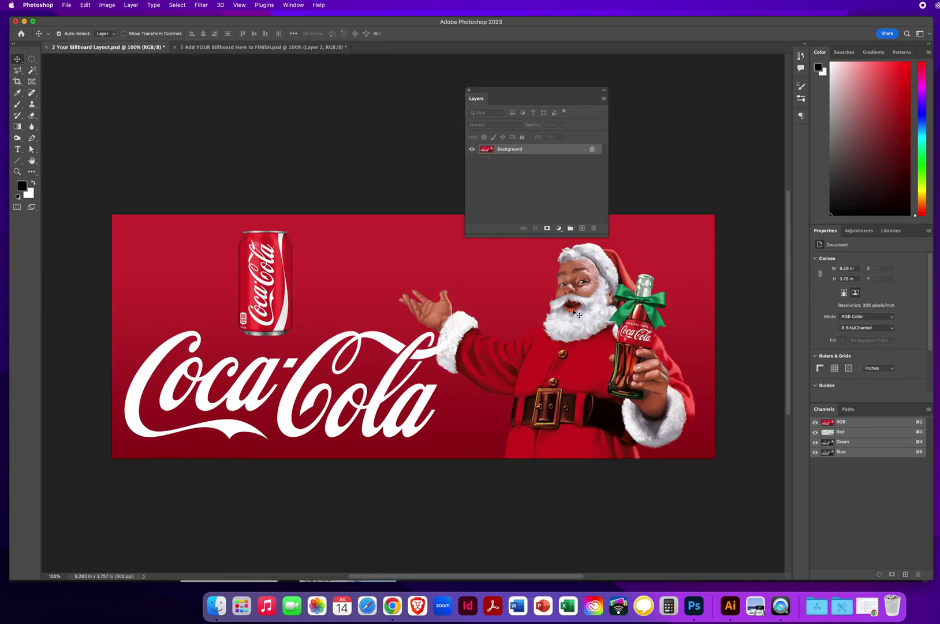
click(47, 48)
click(536, 228)
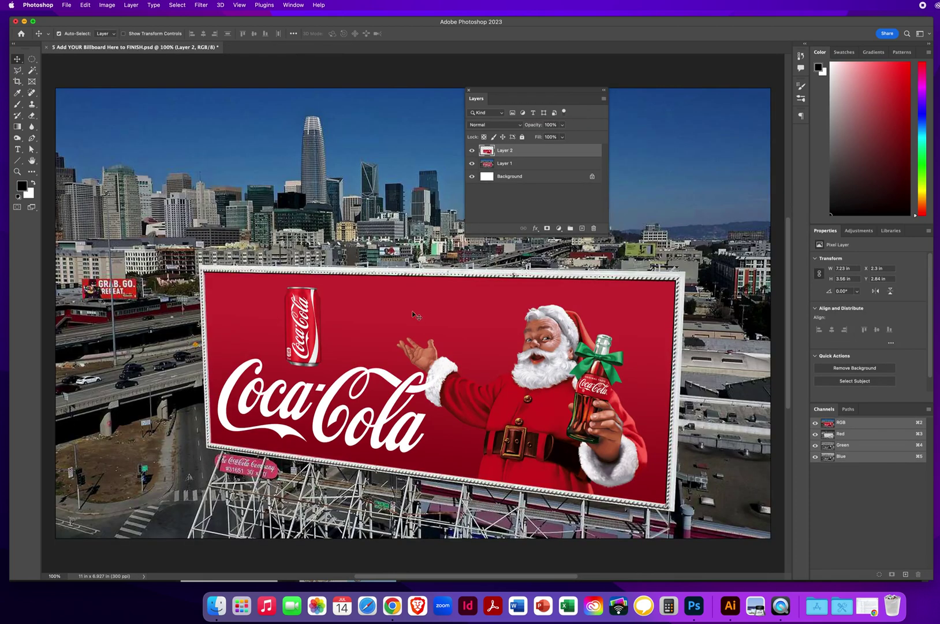